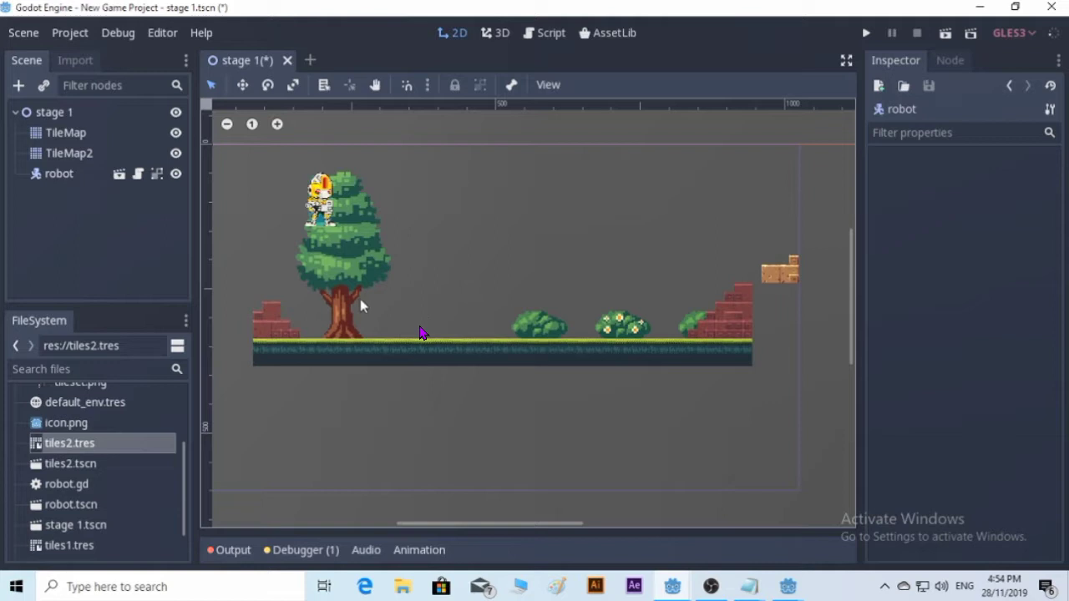
Step: Create a new scene with an Area2D root node and dismiss its missing-collision-shape warning
left_click(310, 60)
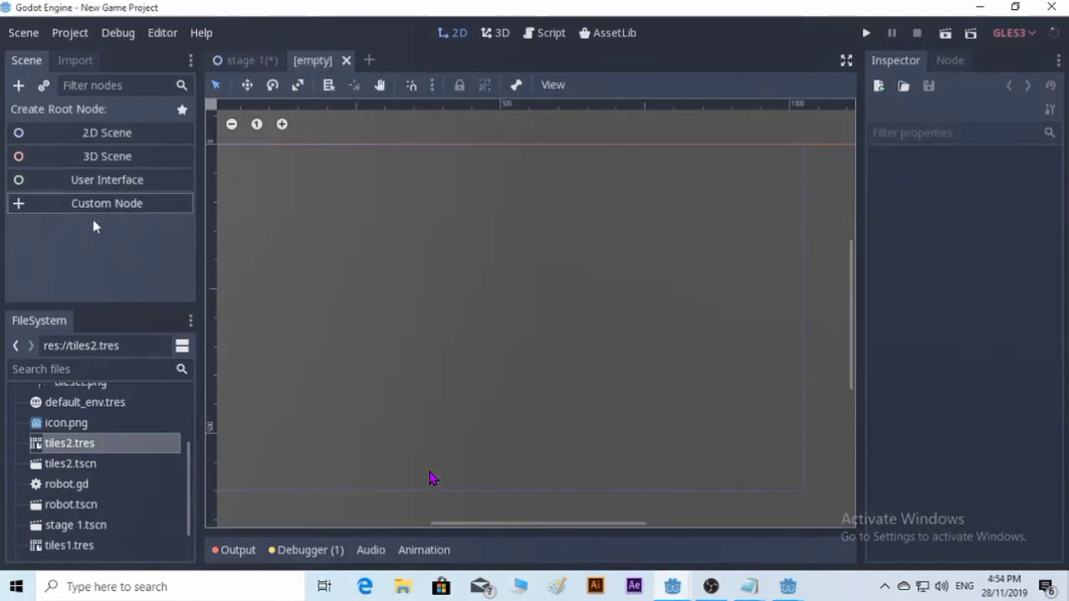
left_click(18, 85)
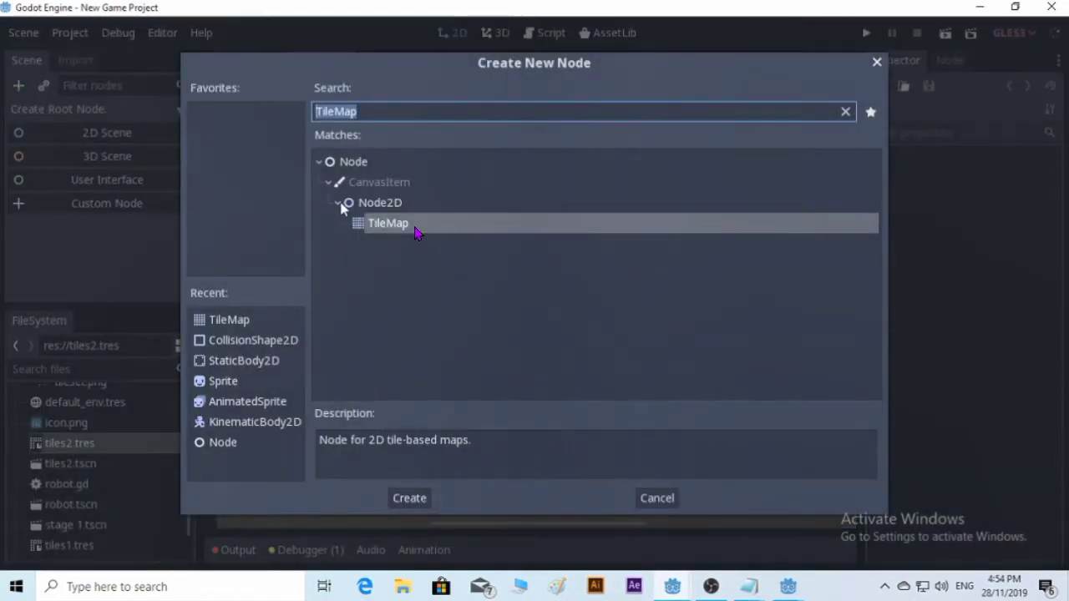
key("BackSpace")
left_click(338, 244)
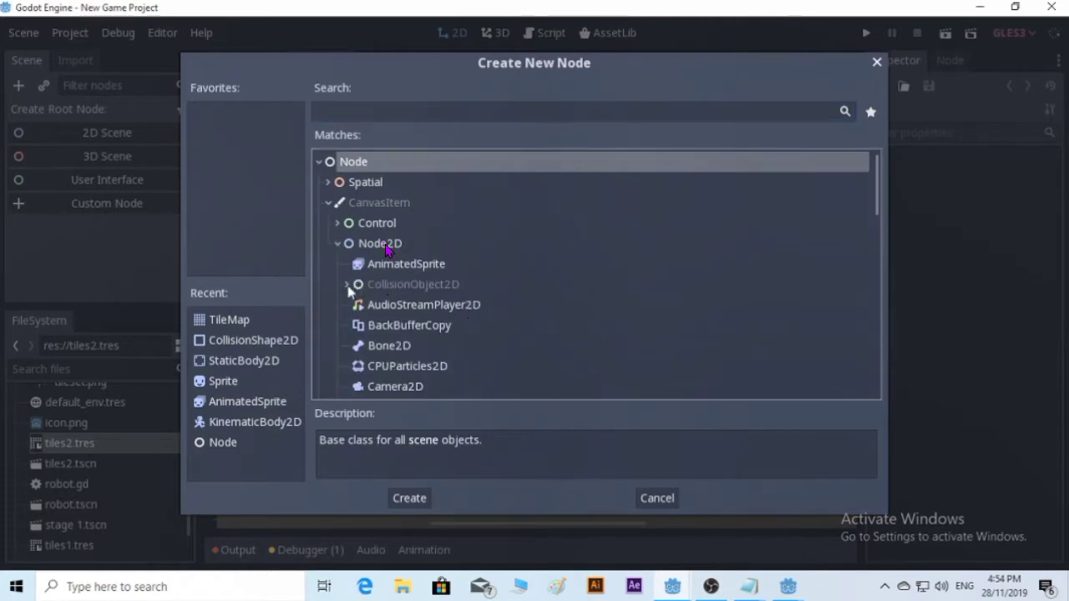
left_click(347, 284)
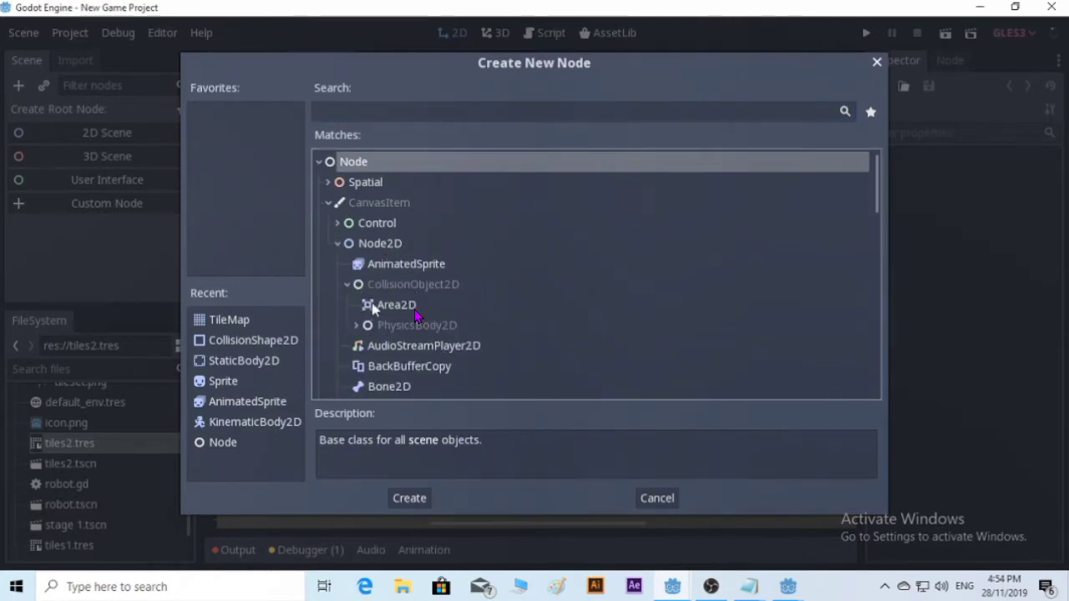
double_click(364, 304)
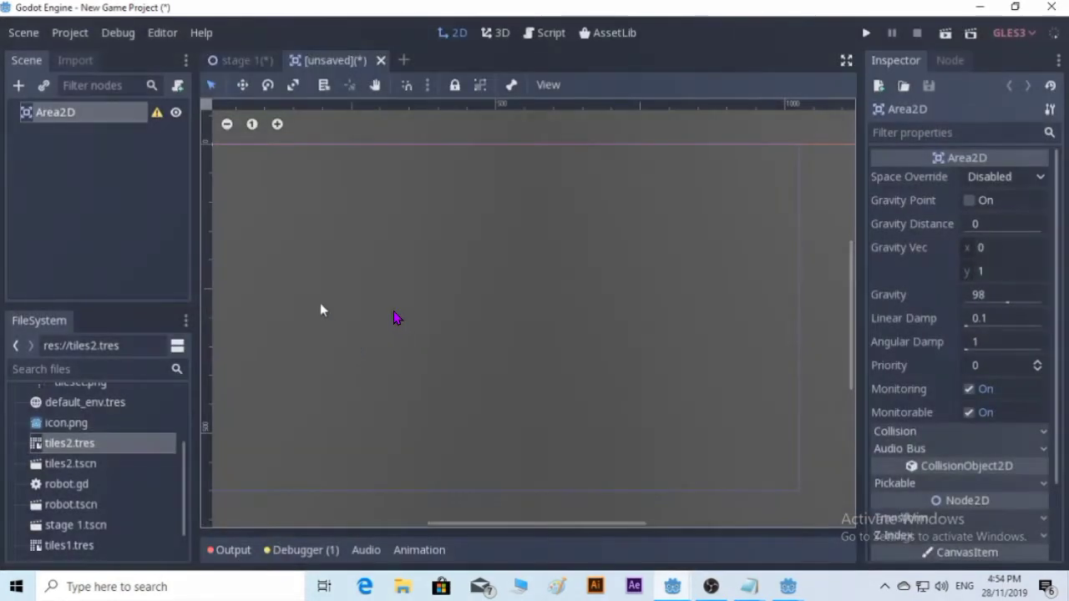
left_click(156, 112)
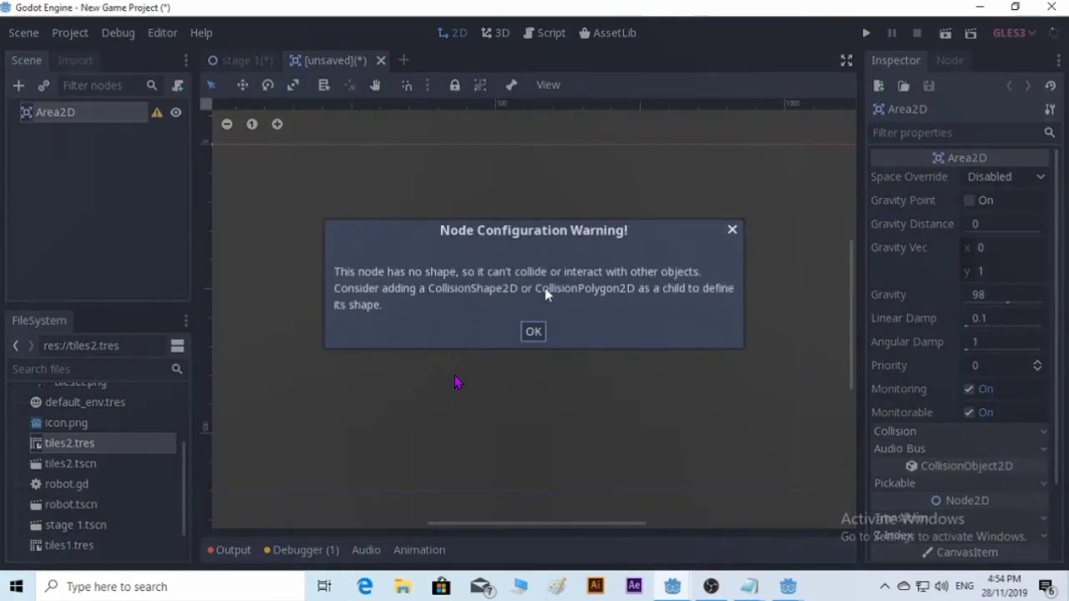
left_click(533, 331)
Step: Add a CollisionShape2D as a child of the Area2D
right_click(37, 113)
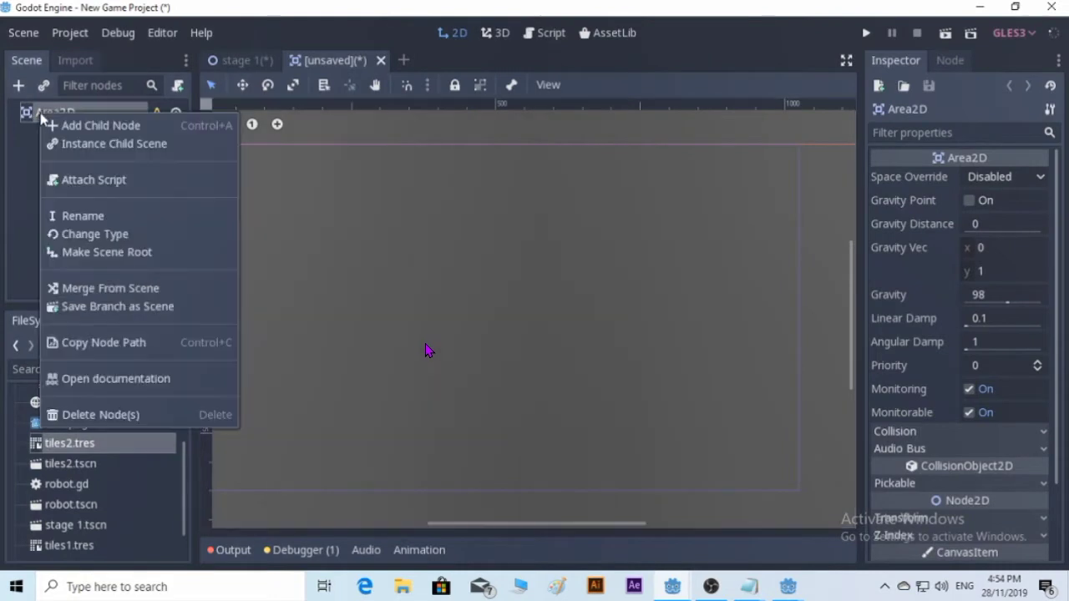
left_click(66, 126)
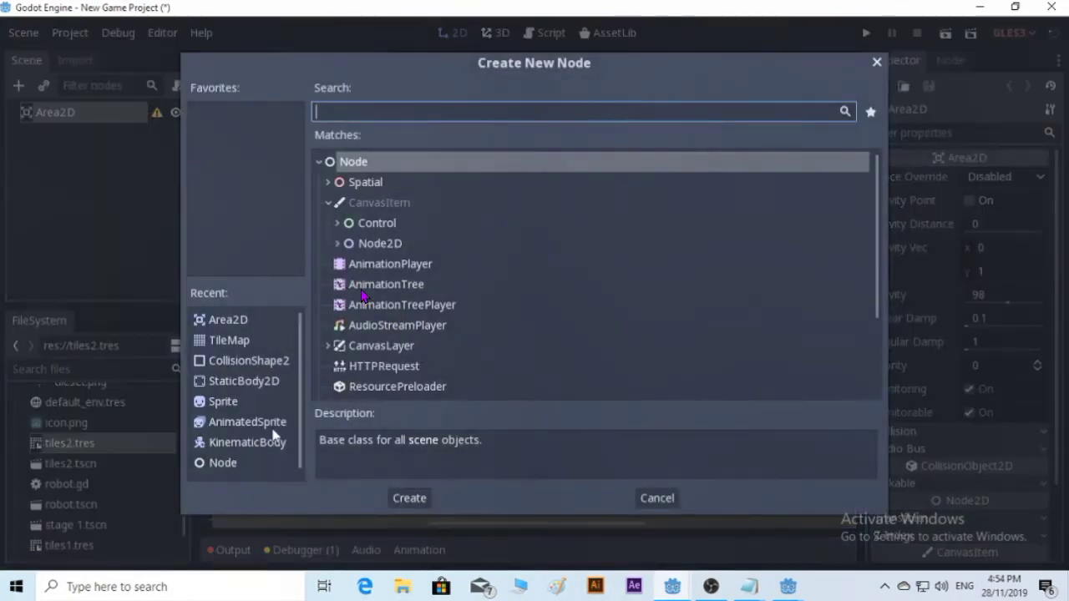
left_click(256, 366)
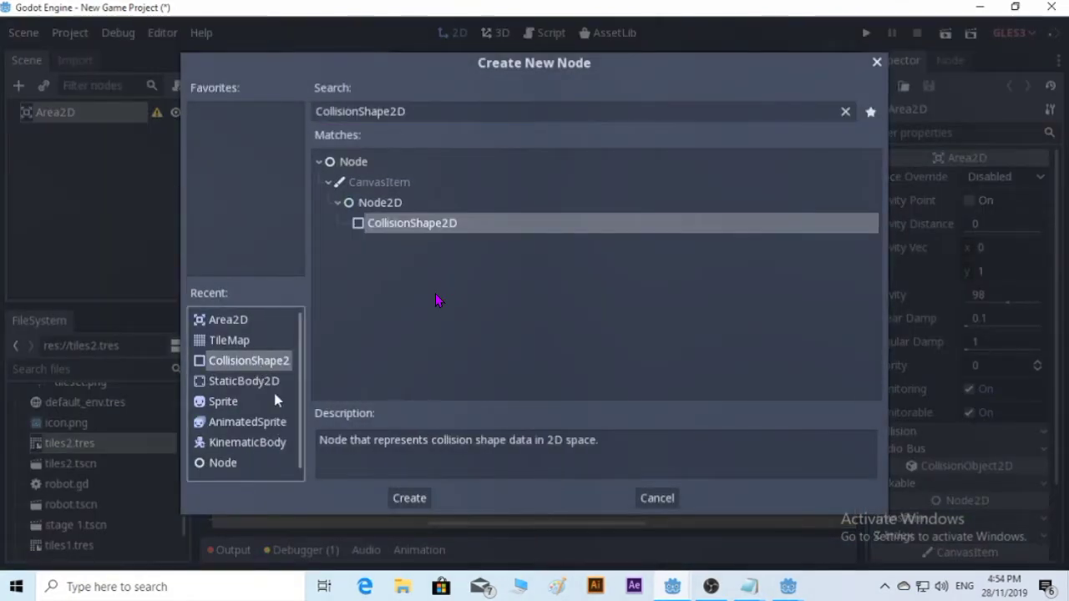
left_click(409, 500)
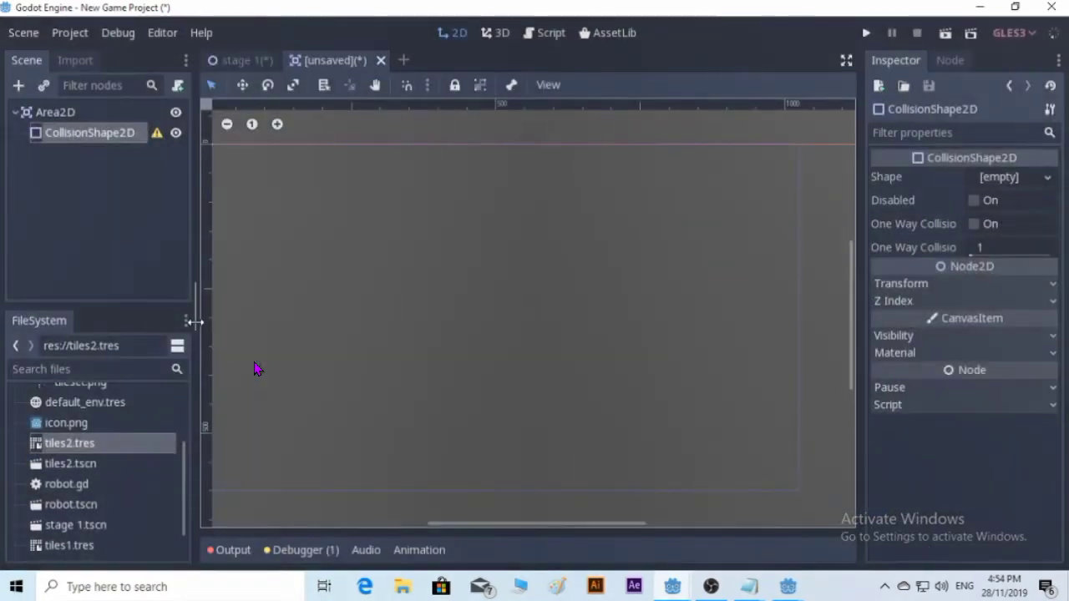
left_click(57, 114)
left_click(60, 133)
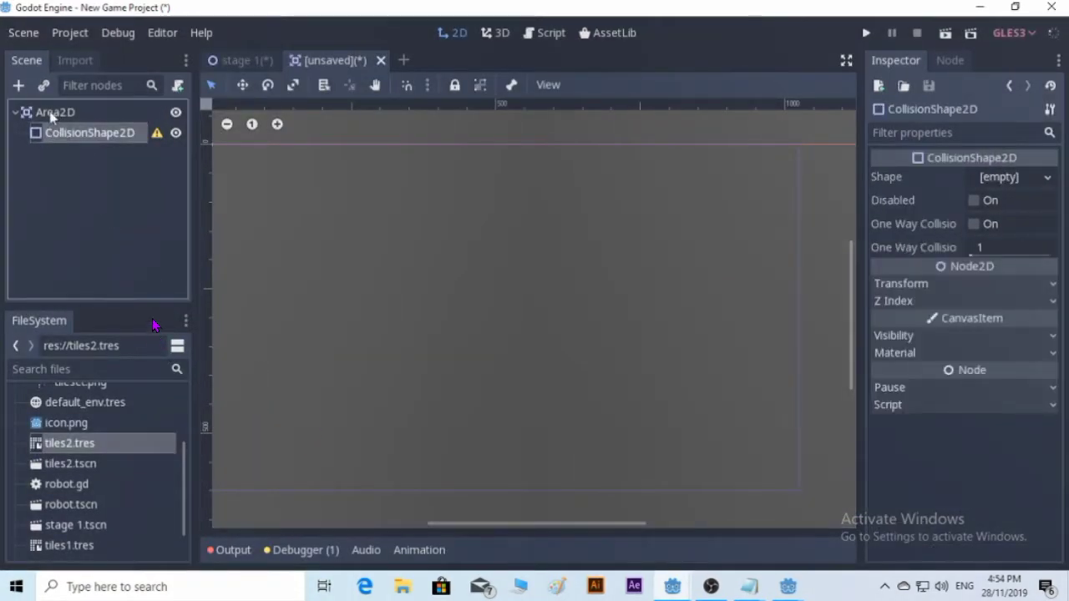
Step: Add an AnimatedSprite as a second child of the Area2D and select it
right_click(52, 115)
left_click(76, 126)
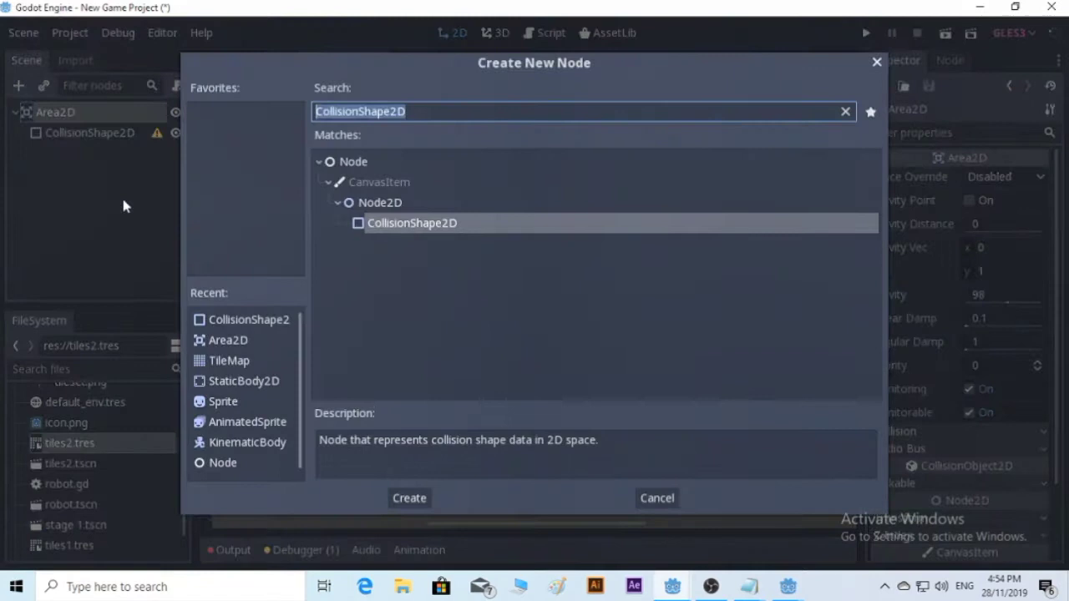
left_click(251, 422)
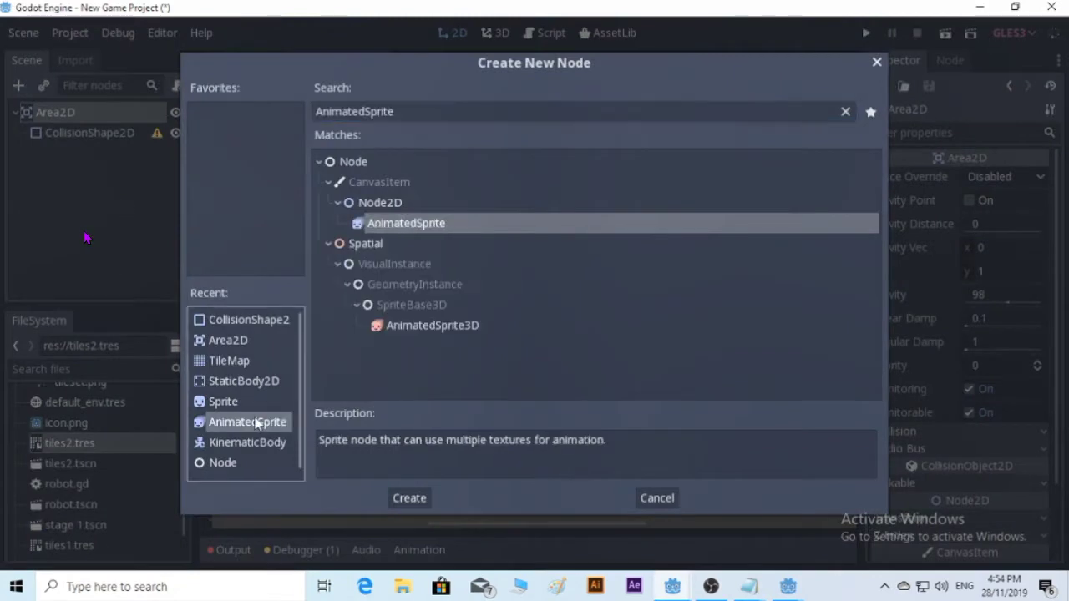
left_click(408, 498)
left_click(80, 134)
left_click(77, 152)
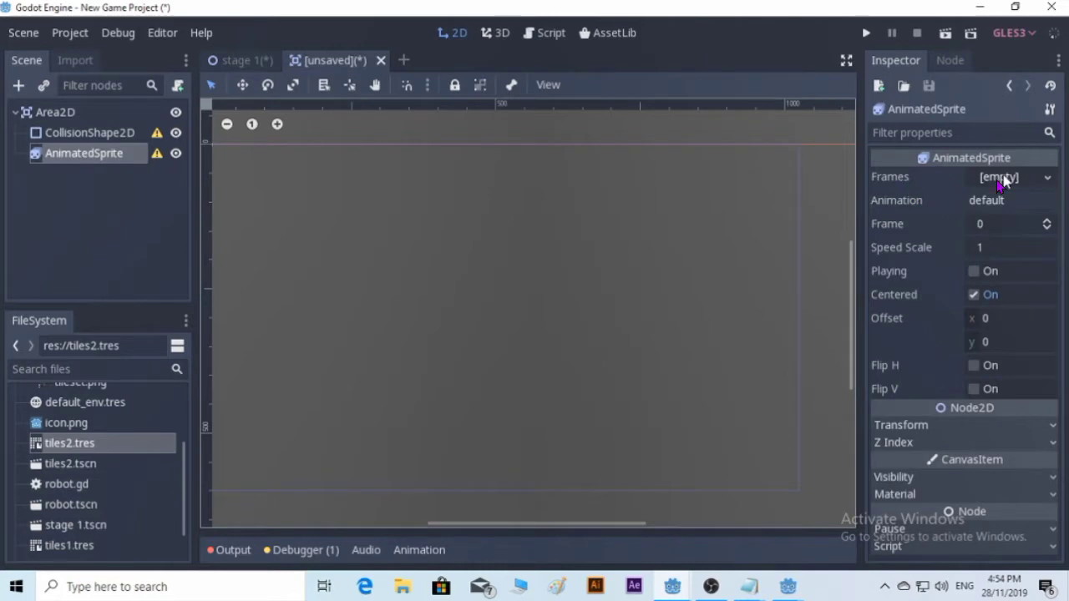
Step: Check the images in the desktop grass folder, then cut the folder
left_click(982, 7)
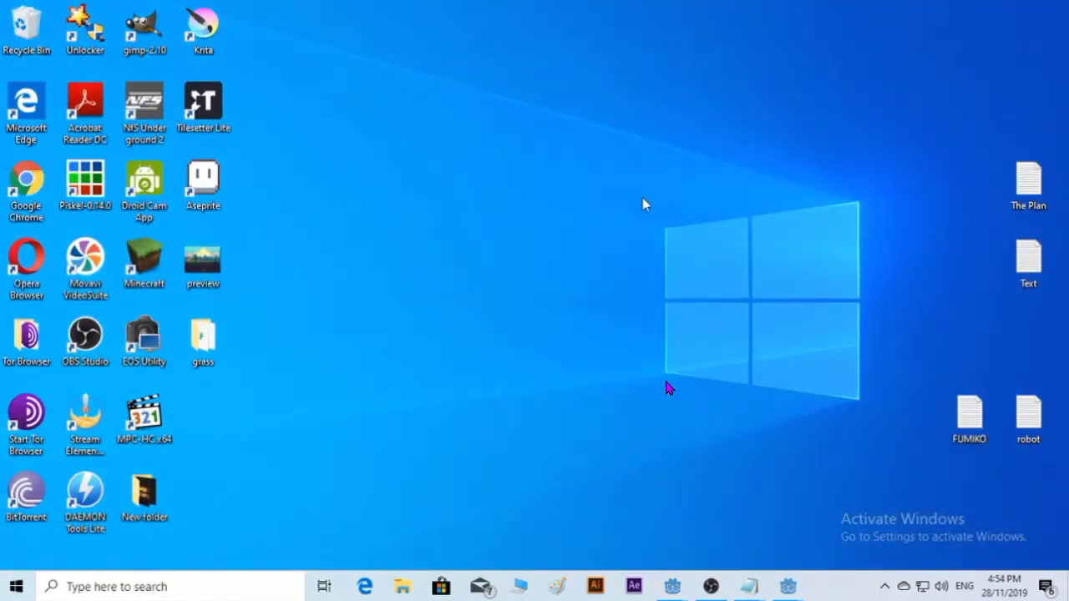
double_click(204, 338)
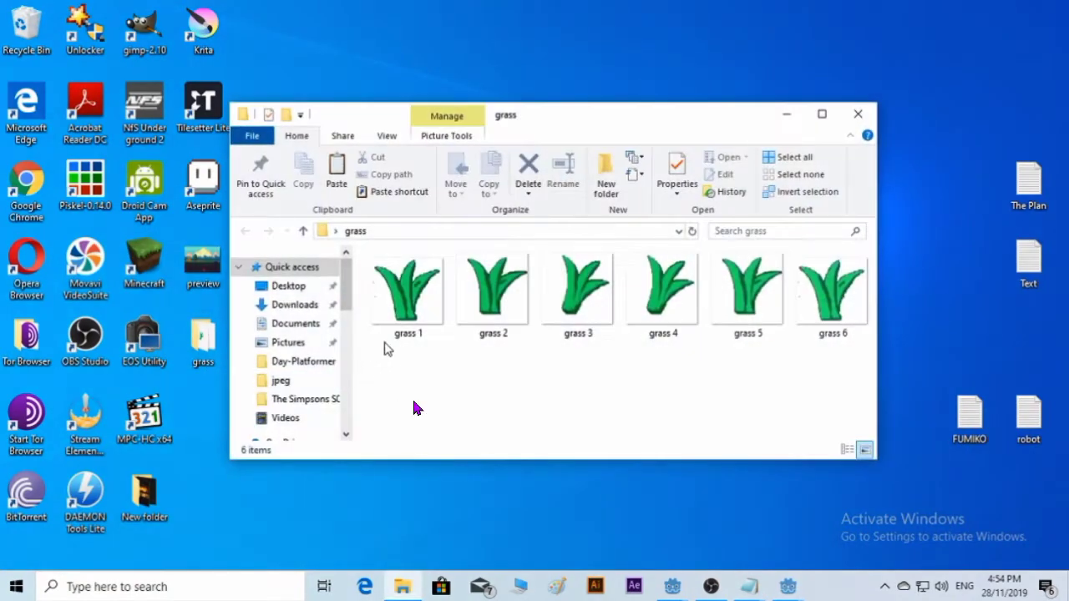
left_click(858, 114)
right_click(210, 341)
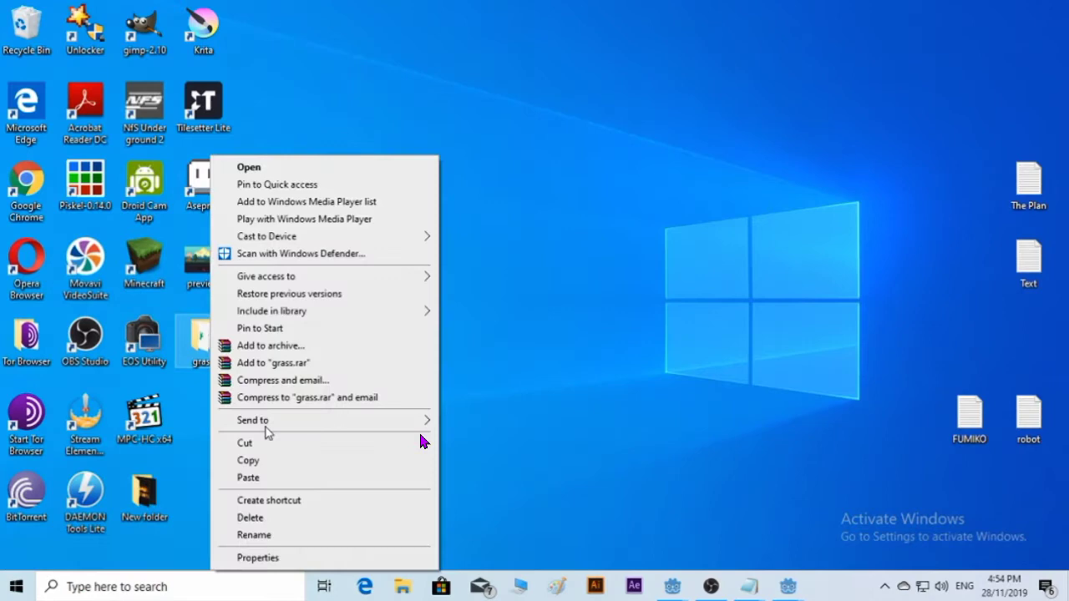
left_click(284, 443)
Step: Paste the grass folder into Documents > New Game Project and close File Explorer
left_click(520, 587)
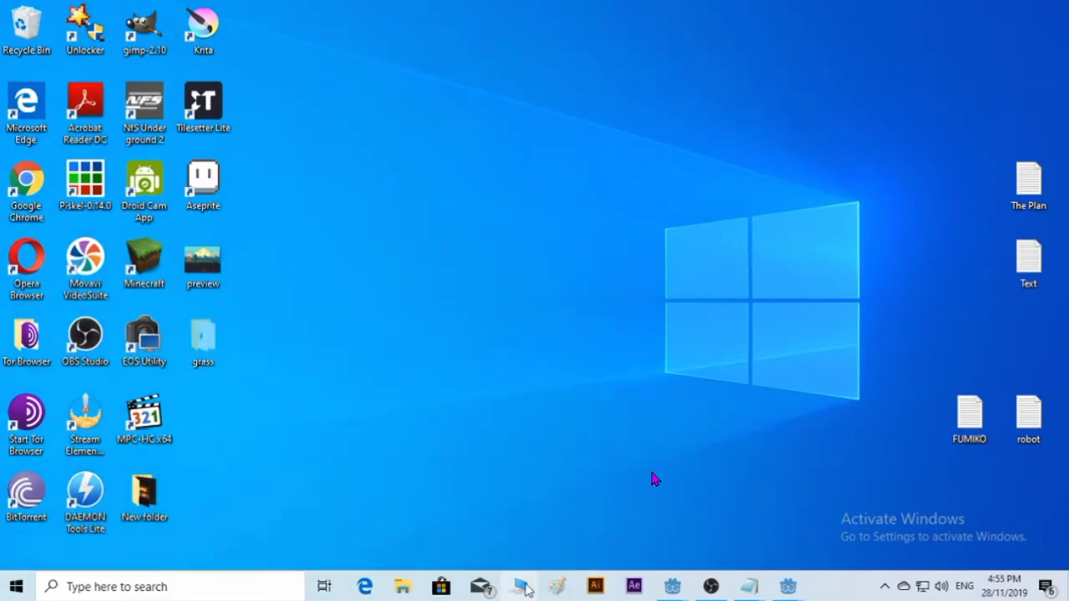
double_click(447, 337)
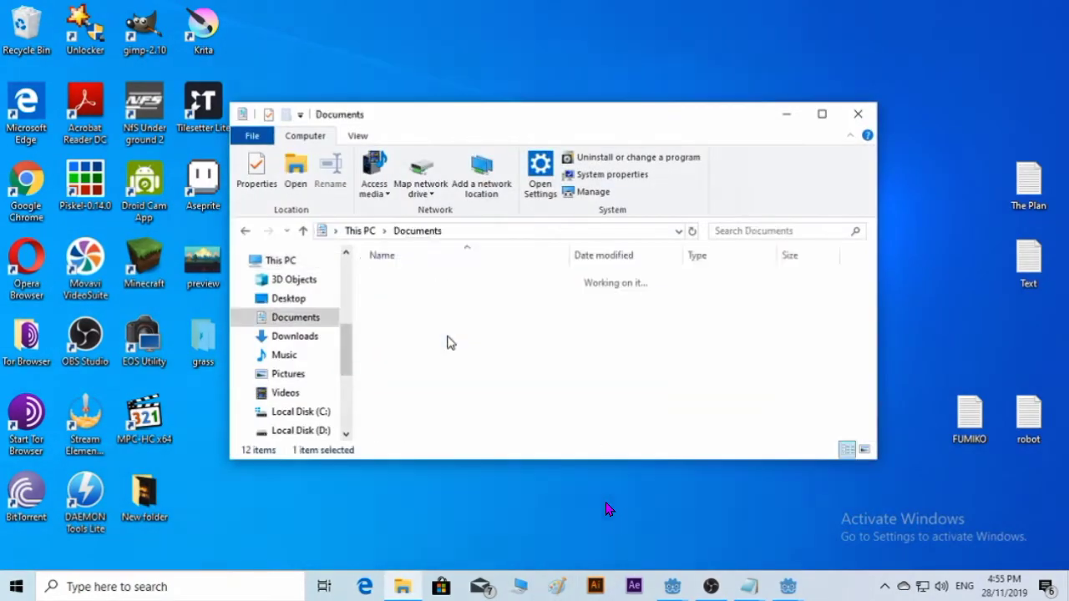
double_click(467, 377)
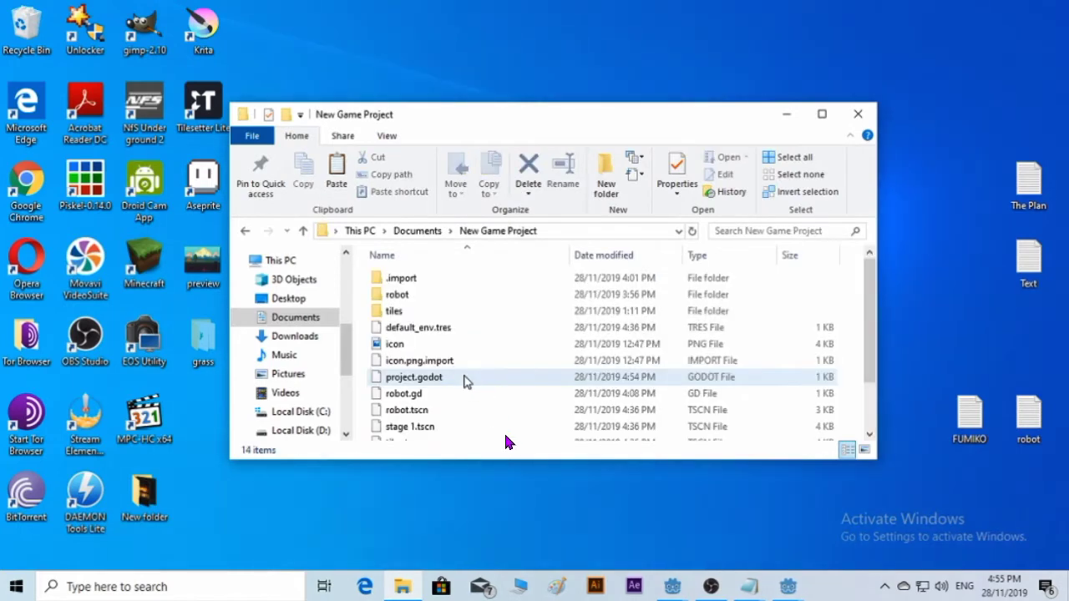
scroll(466, 388, "down", 1)
scroll(472, 376, "up", 1)
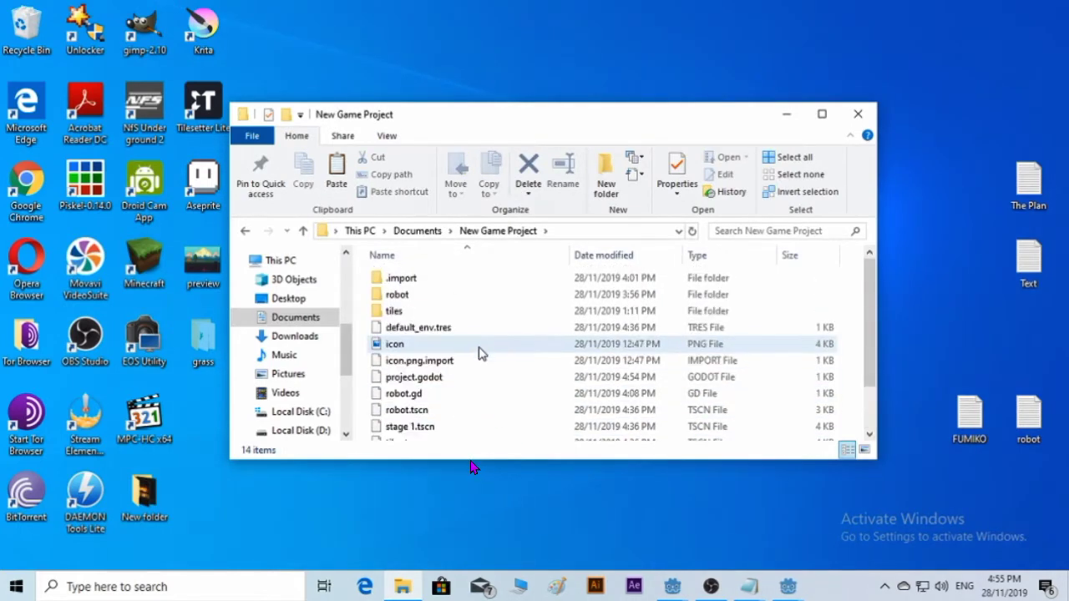
right_click(483, 294)
left_click(551, 404)
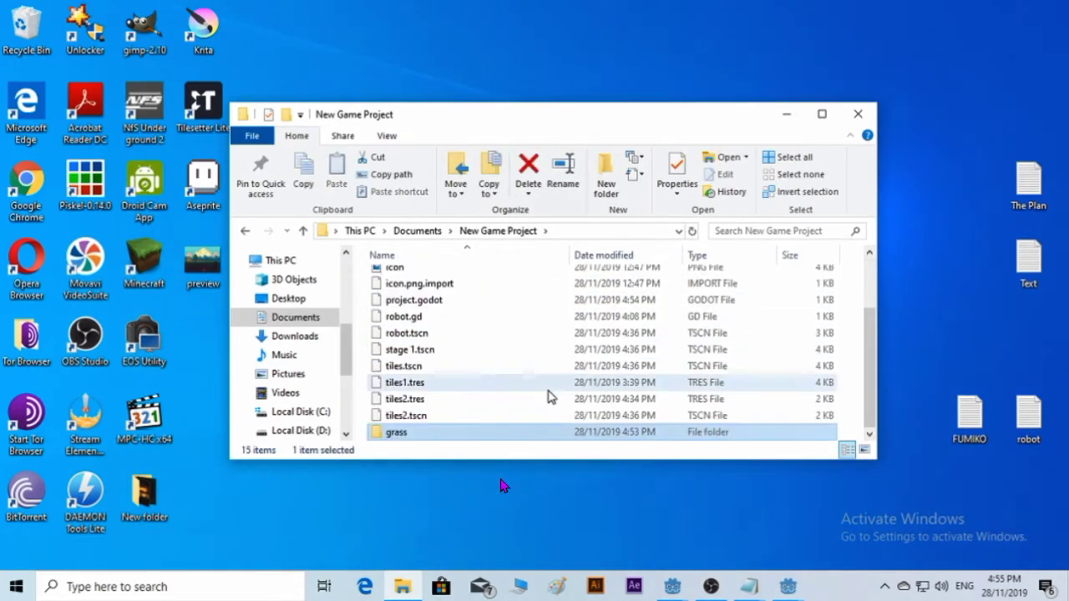
left_click(848, 122)
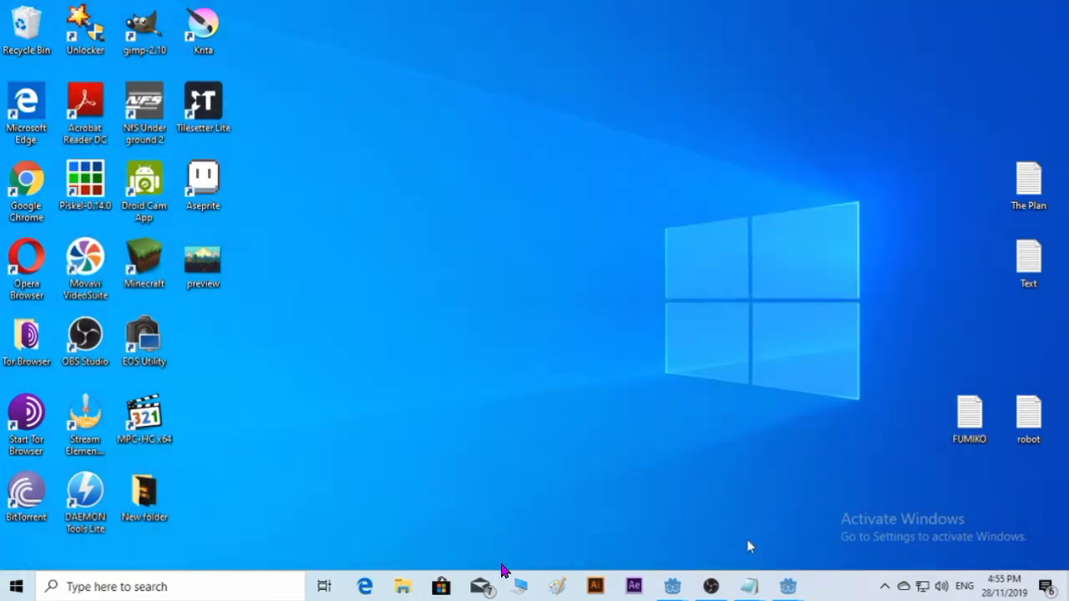
Step: Give the AnimatedSprite new SpriteFrames and open them in the SpriteFrames editor
mouse_move(677, 595)
left_click(709, 551)
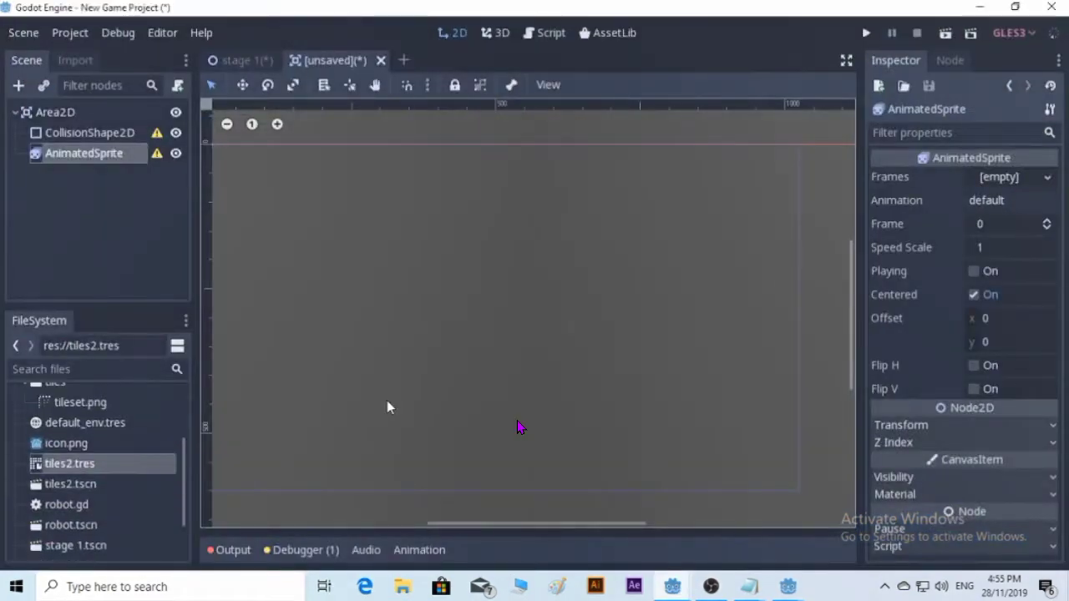
scroll(185, 493, "up", 4)
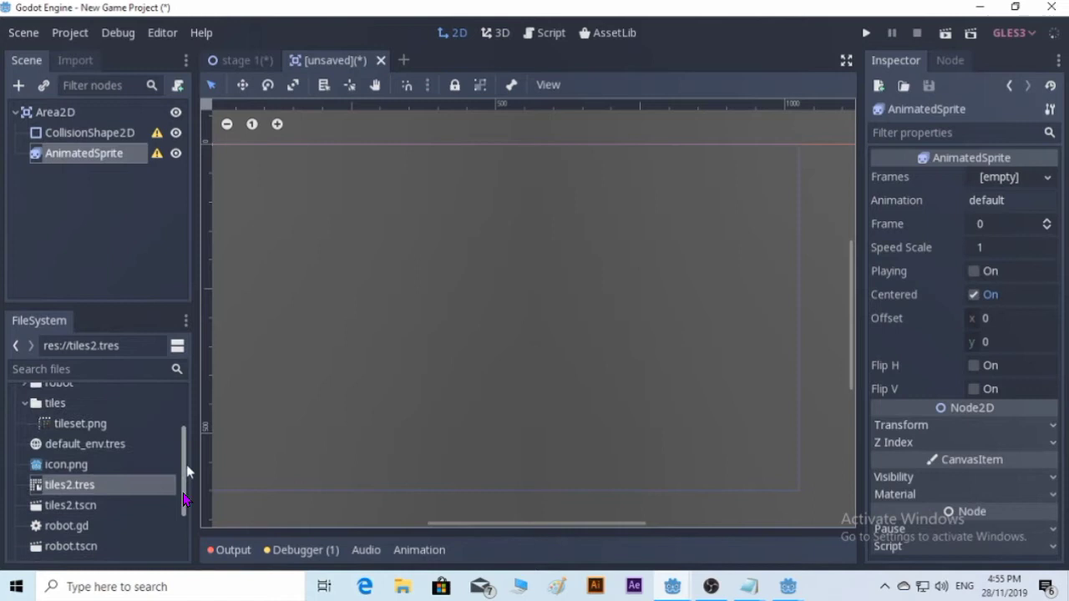
left_click(25, 437)
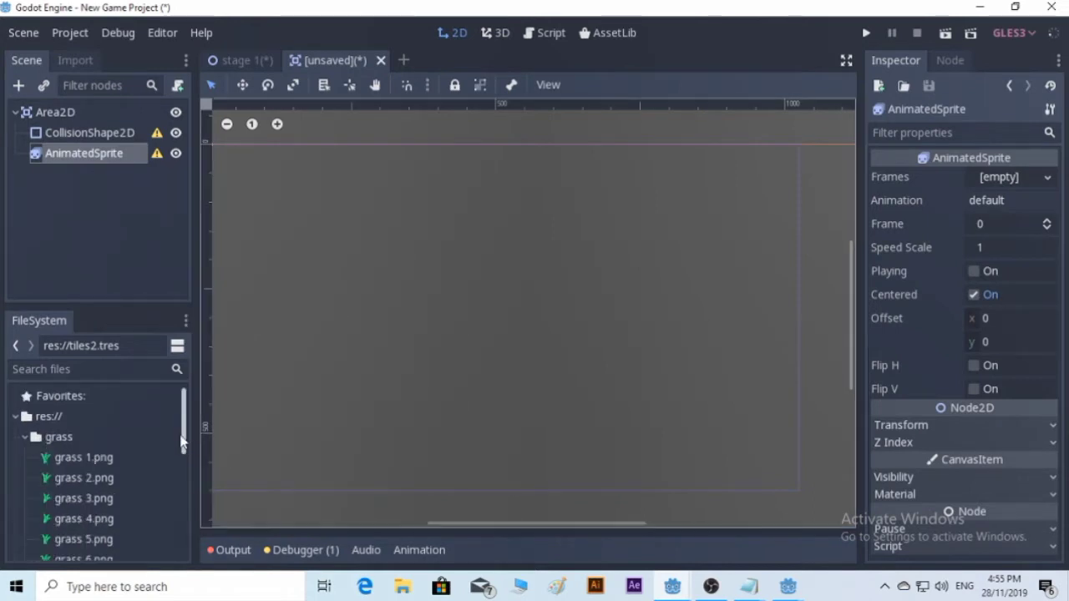
scroll(185, 431, "down", 3)
scroll(184, 431, "up", 2)
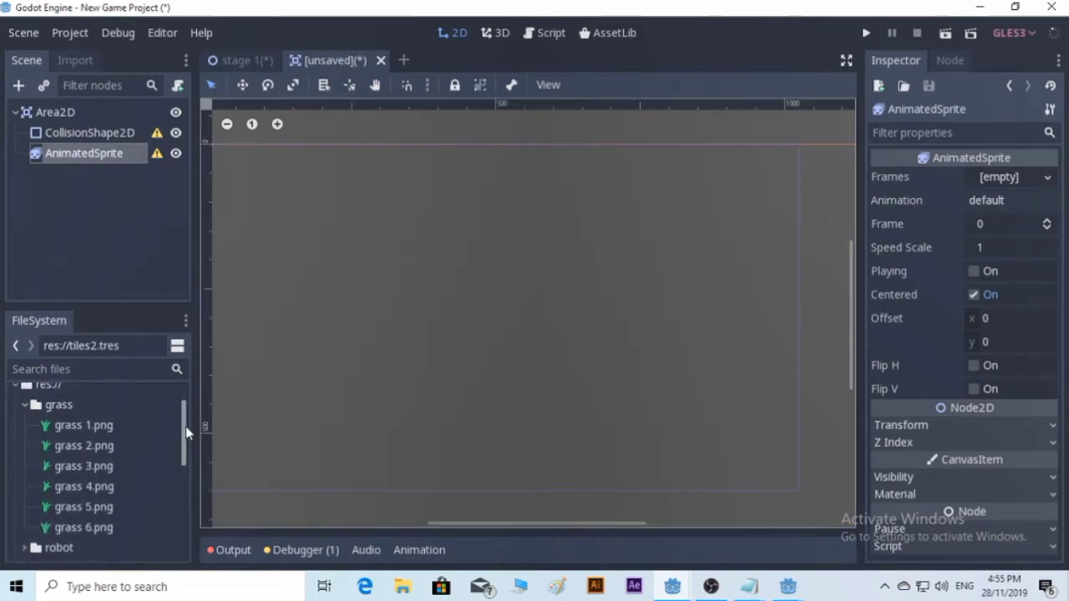
left_click(1016, 177)
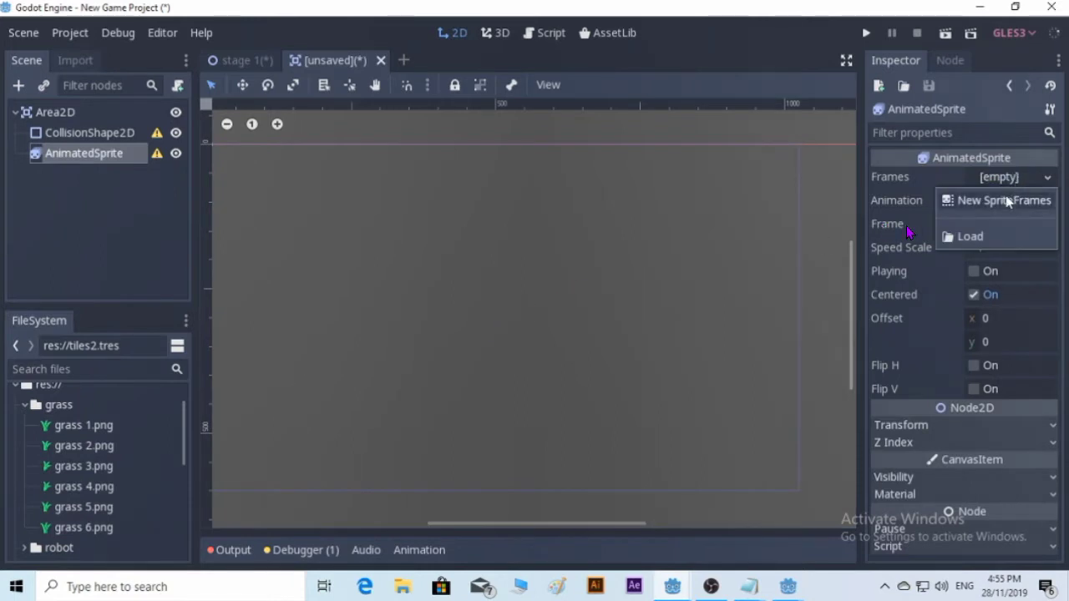
left_click(1002, 201)
left_click(1004, 177)
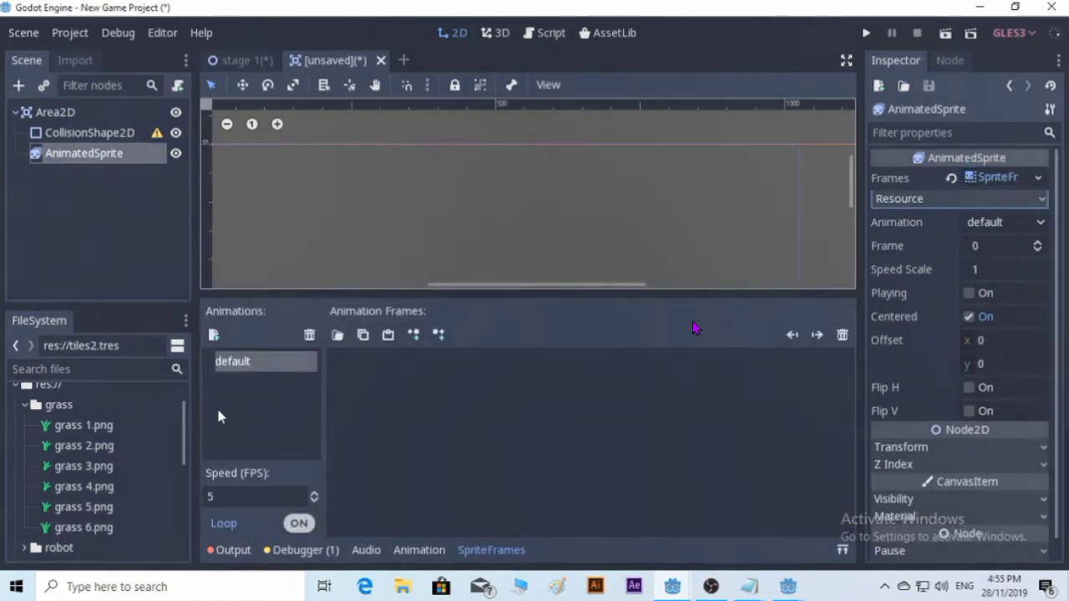
Step: Add grass 1.png through grass 6.png as frames of the default animation and center the sprite
left_click(67, 406)
left_click(83, 425)
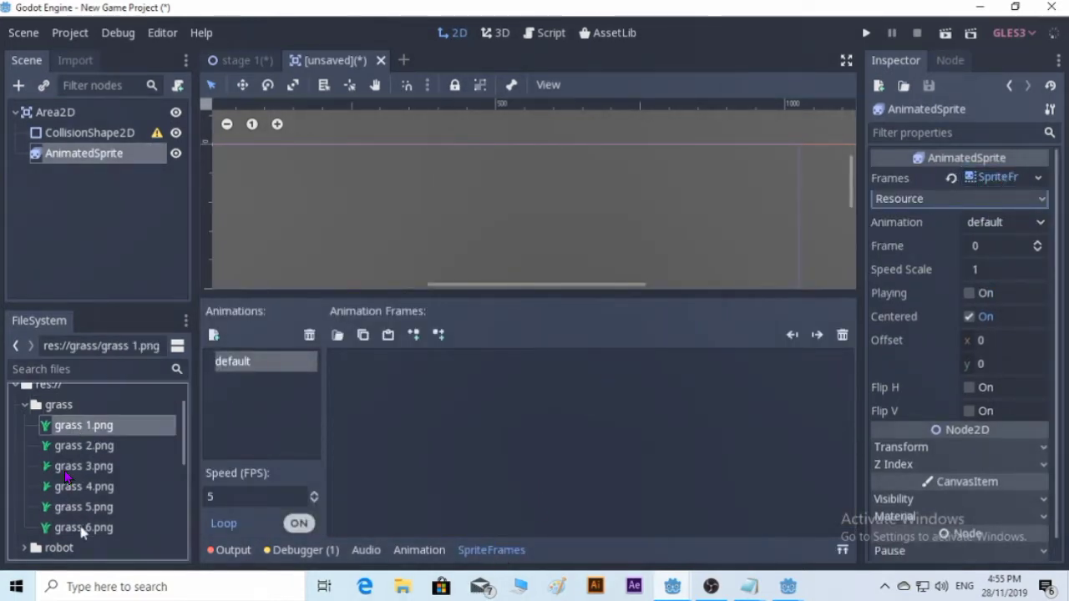
left_click(77, 528, "shift")
left_click_drag(99, 425, 511, 437)
middle_click_drag(353, 232, 543, 270)
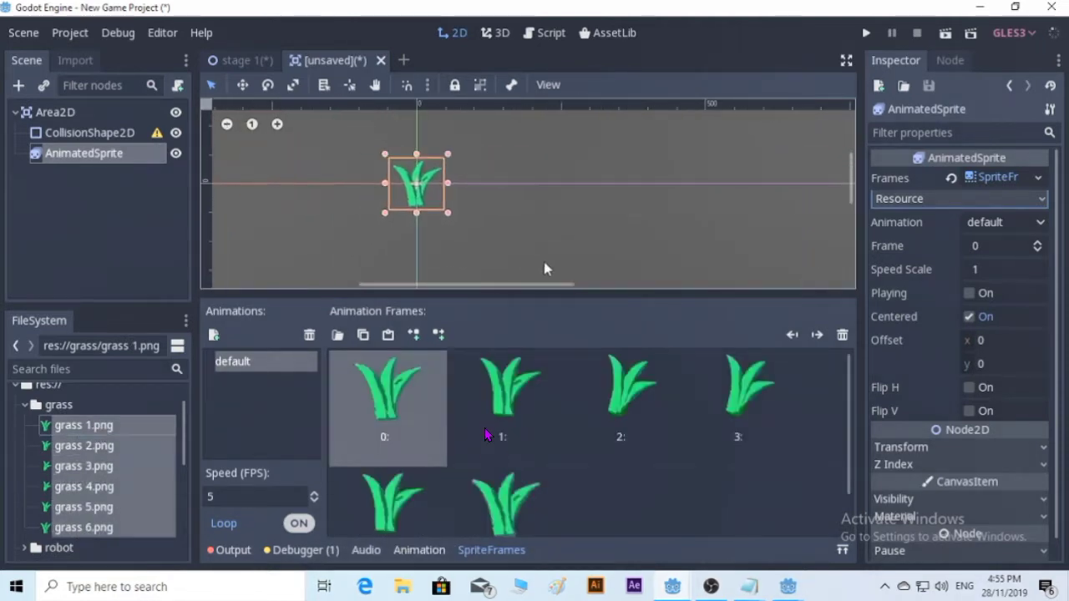
scroll(325, 184, "up", 1)
scroll(334, 188, "up", 1)
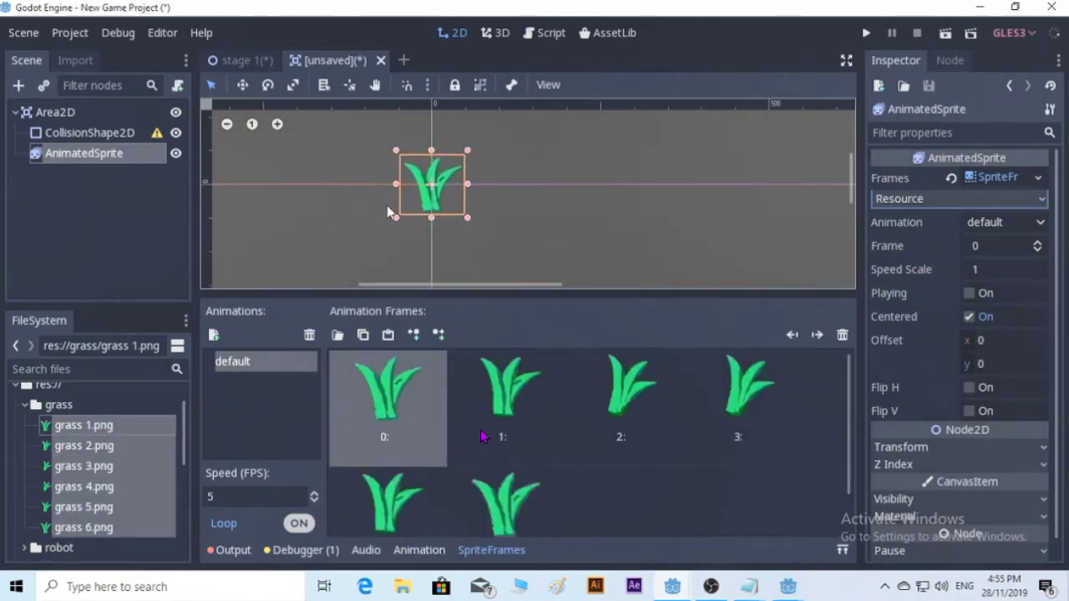
Step: Preview the grass animation, change its speed from 12 to 8 FPS, then stop playback
left_click(969, 293)
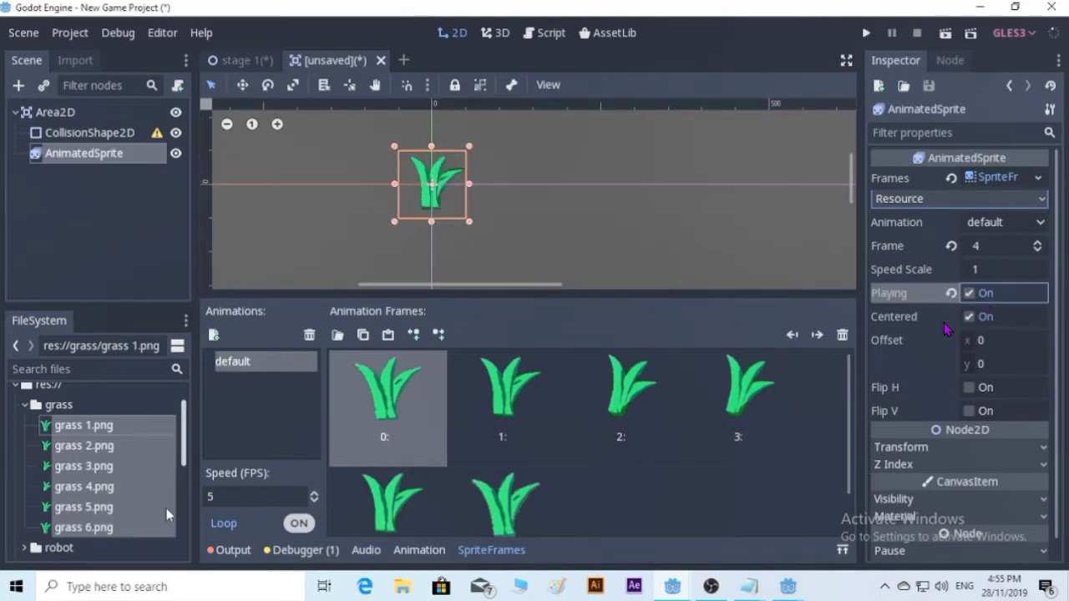
left_click(251, 496)
type("12")
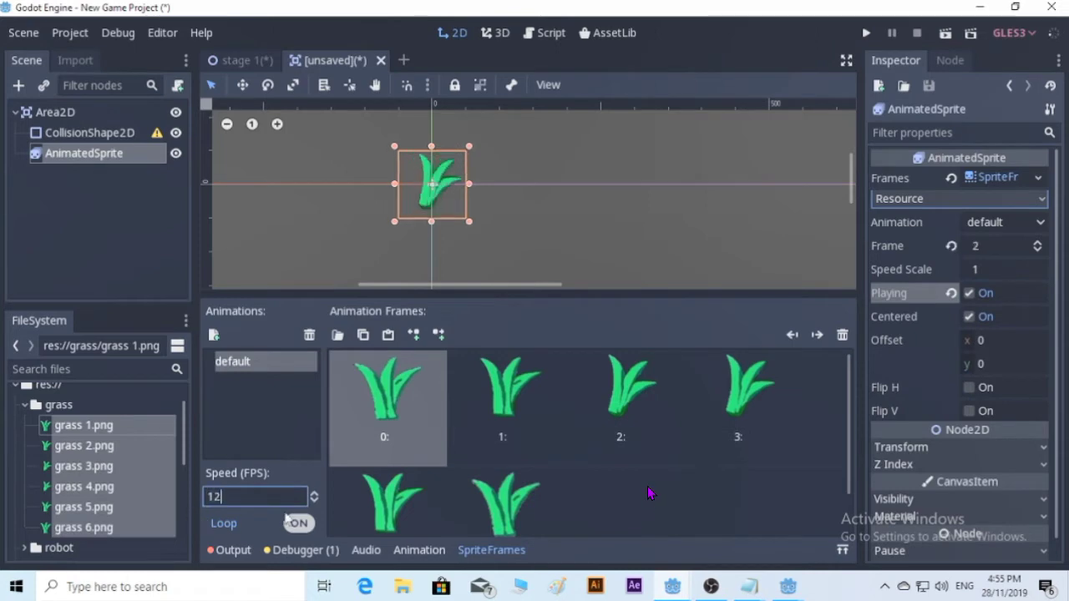
key("Return")
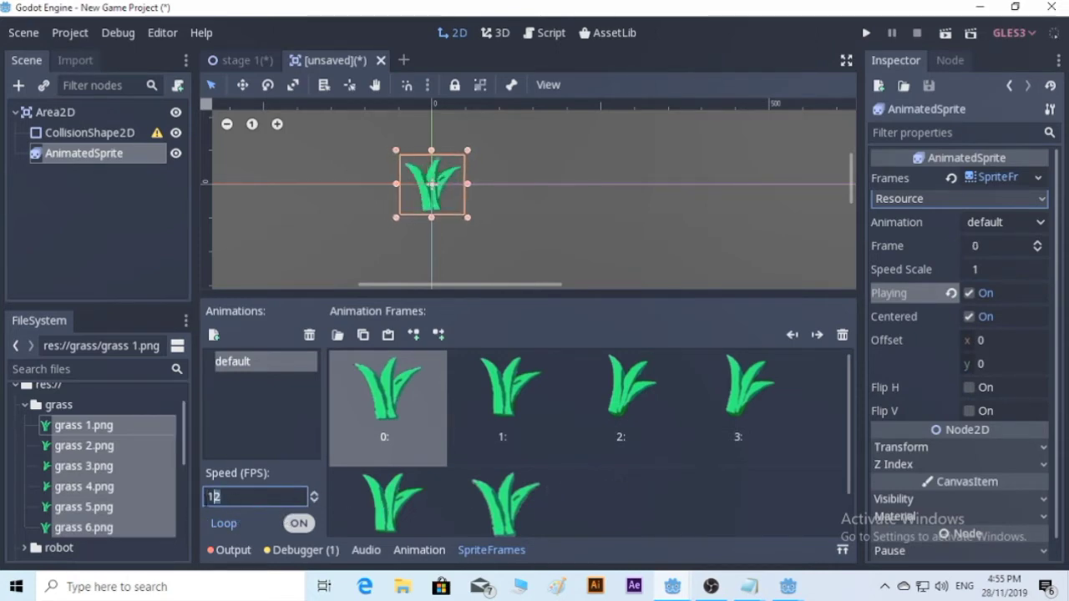
left_click_drag(219, 496, 197, 501)
type("8")
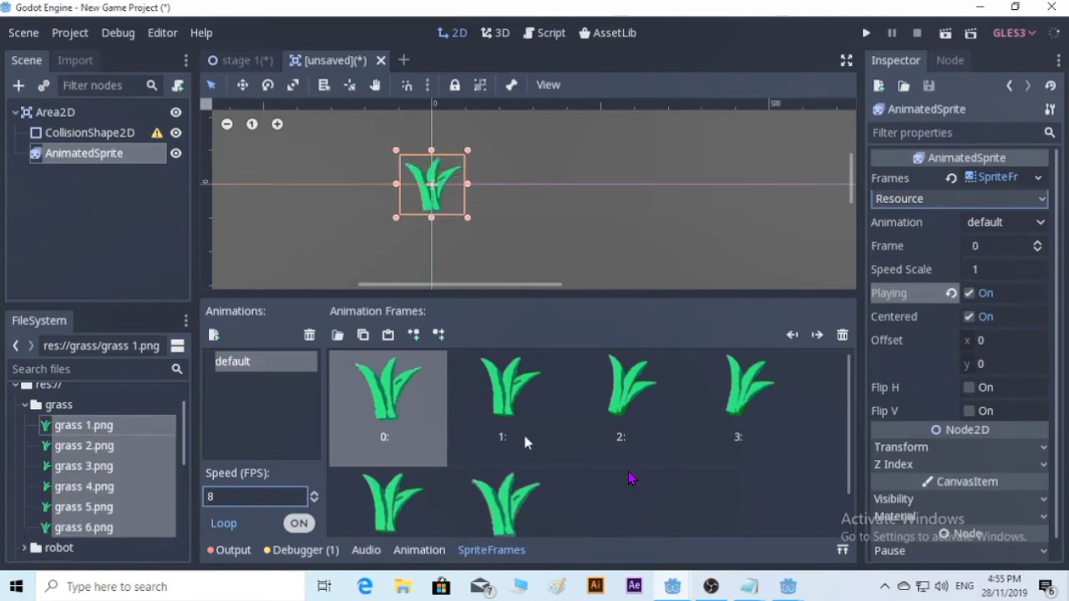
left_click(969, 293)
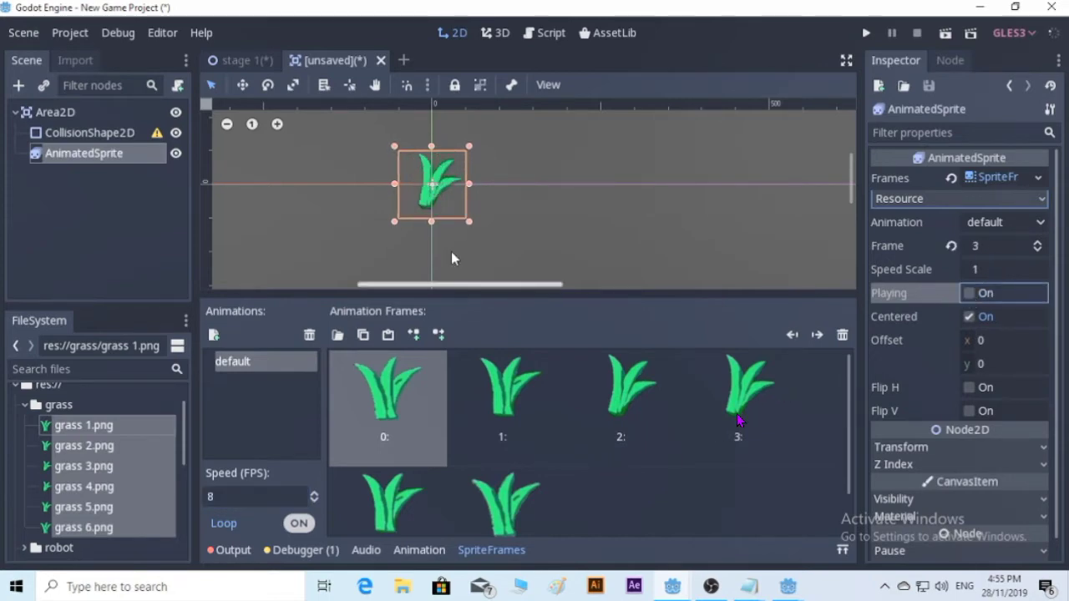
left_click(75, 132)
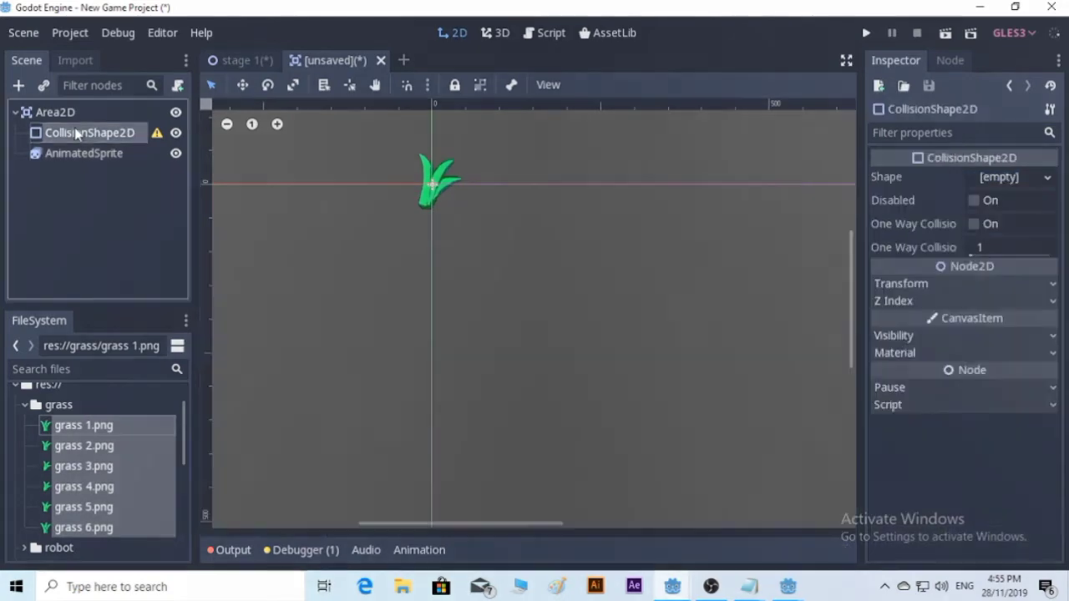
Step: Assign a new CircleShape2D to the CollisionShape2D and drag its radius out over the grass sprite
left_click(158, 135)
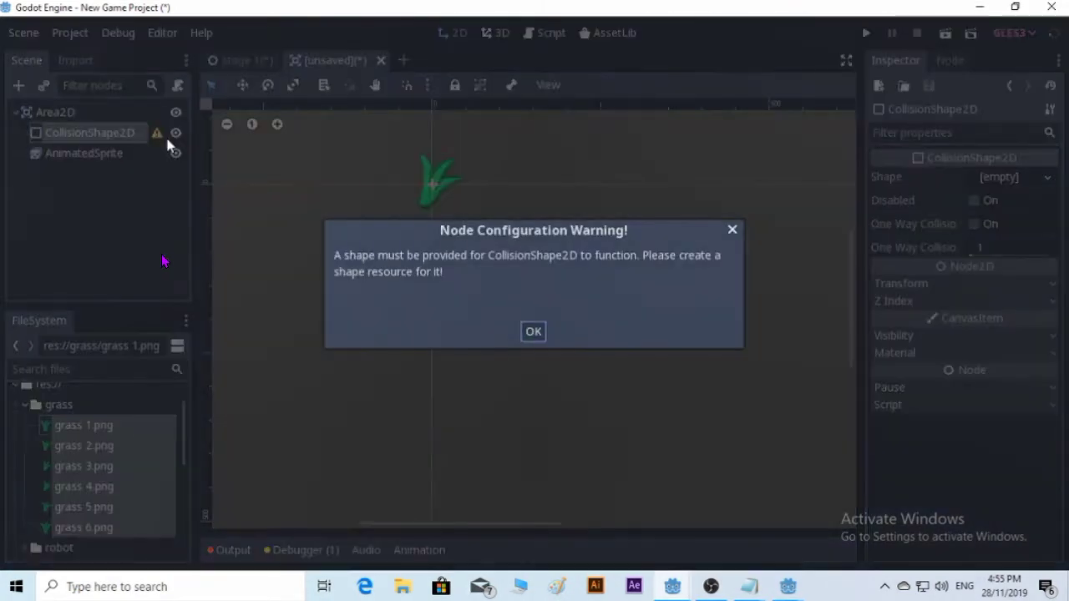
left_click(537, 336)
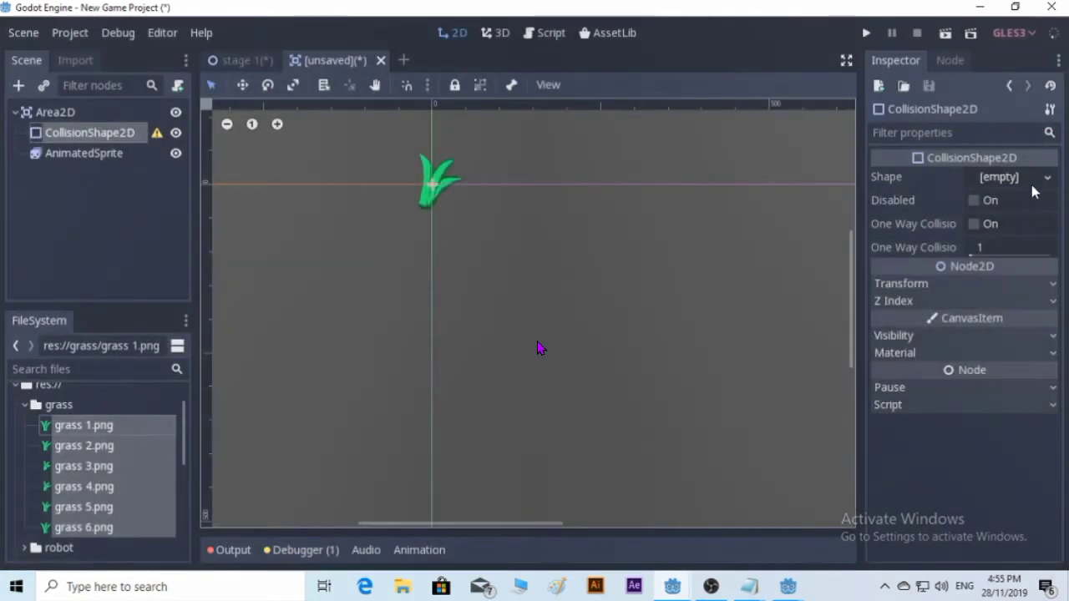
left_click(1032, 183)
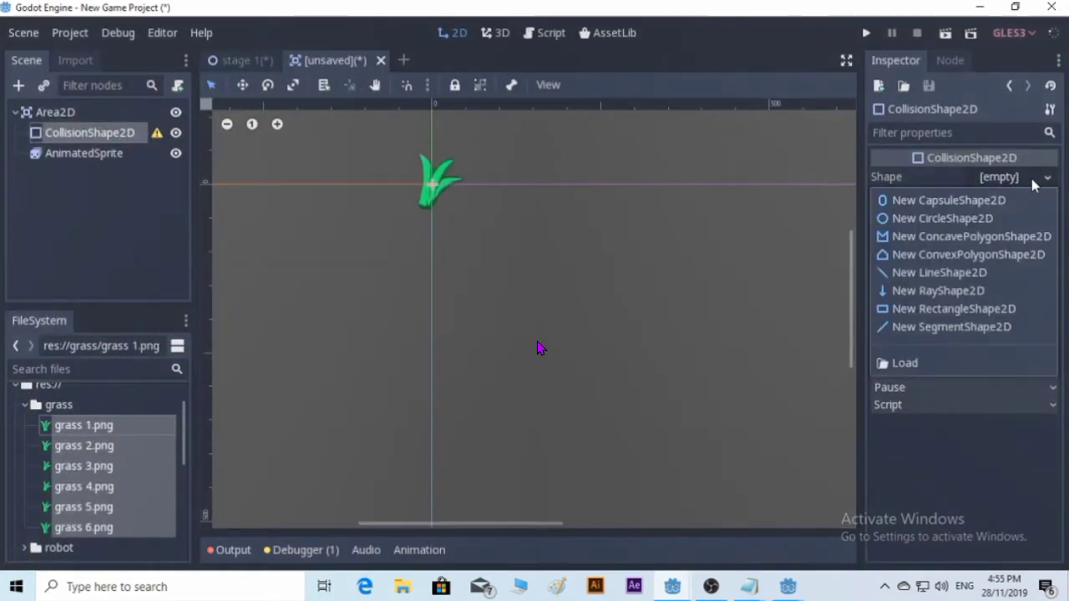
left_click(955, 220)
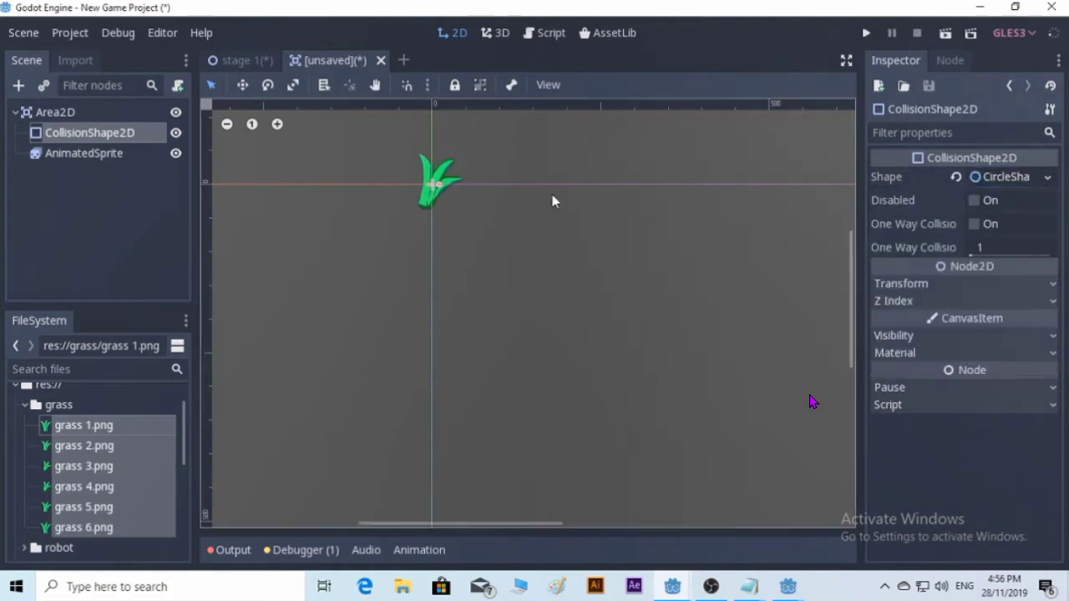
scroll(387, 182, "up", 6)
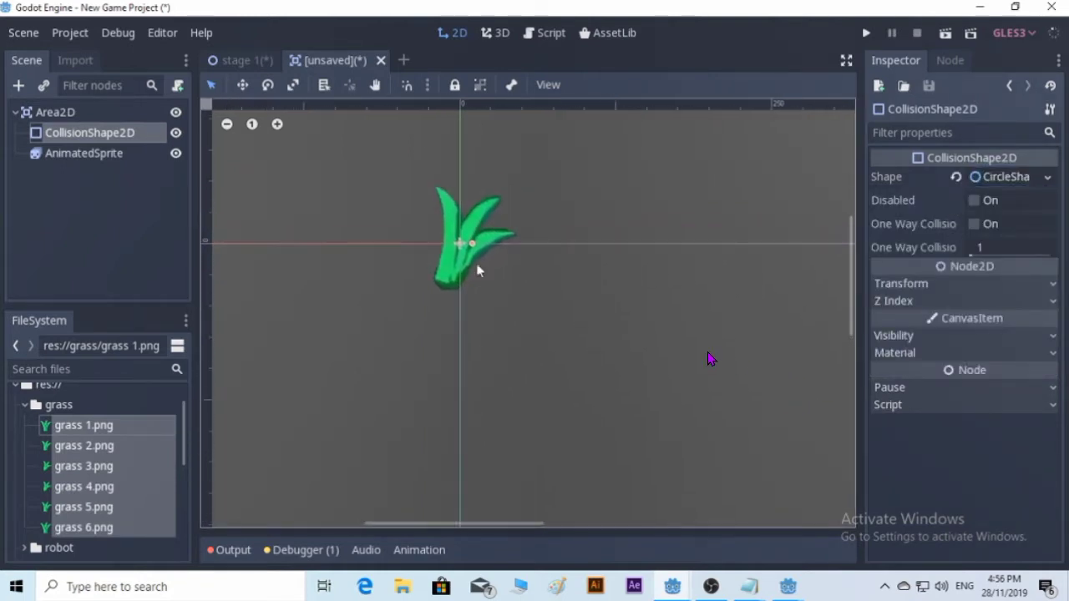
left_click_drag(472, 243, 508, 243)
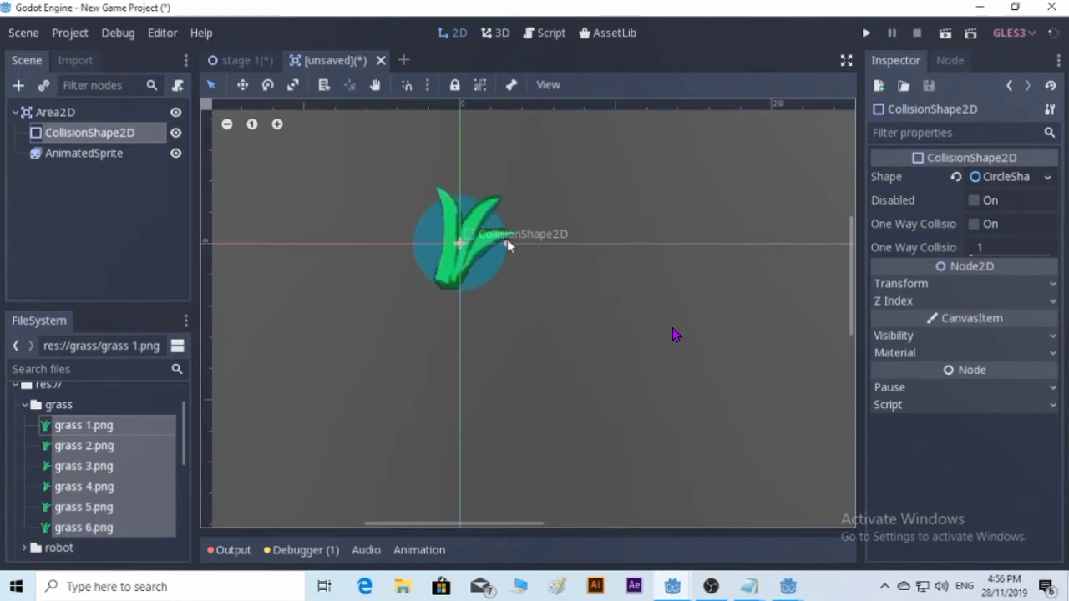
scroll(543, 309, "down", 5)
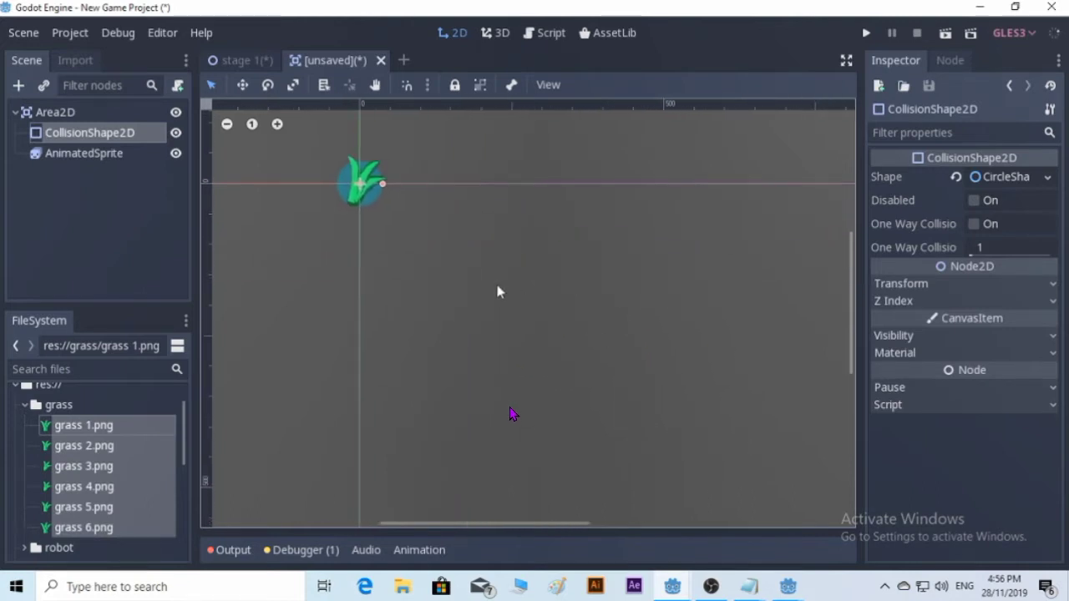
scroll(497, 292, "down", 2)
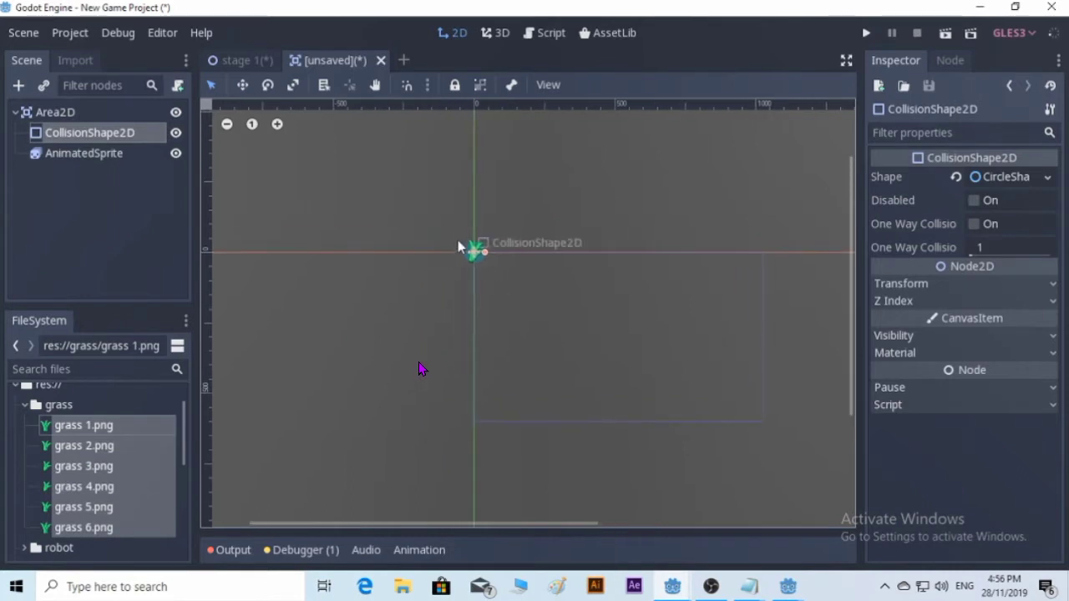
scroll(473, 255, "up", 5)
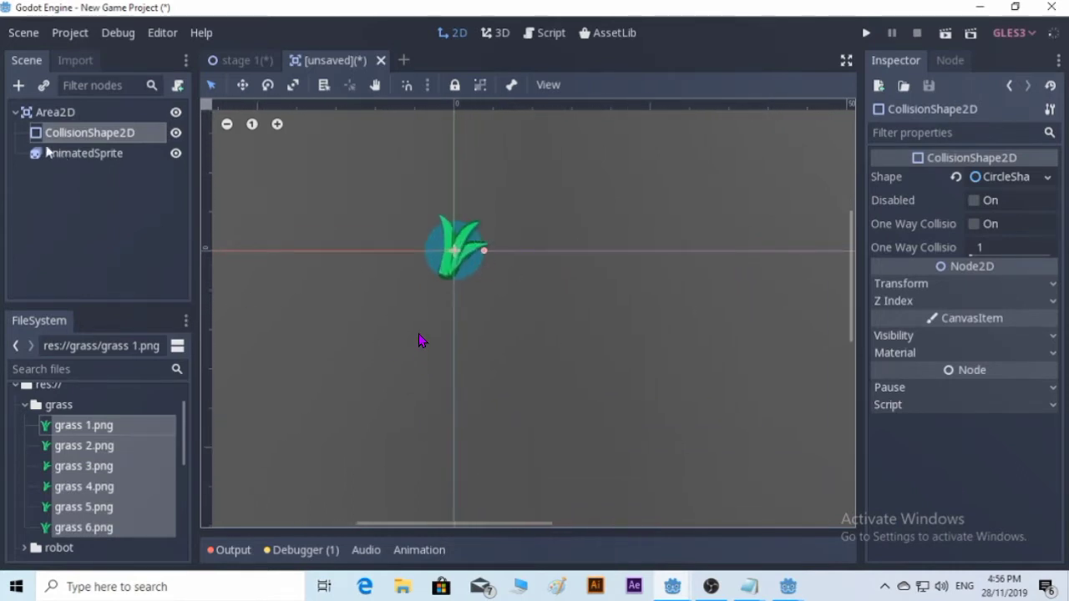
left_click(15, 112)
left_click(41, 114)
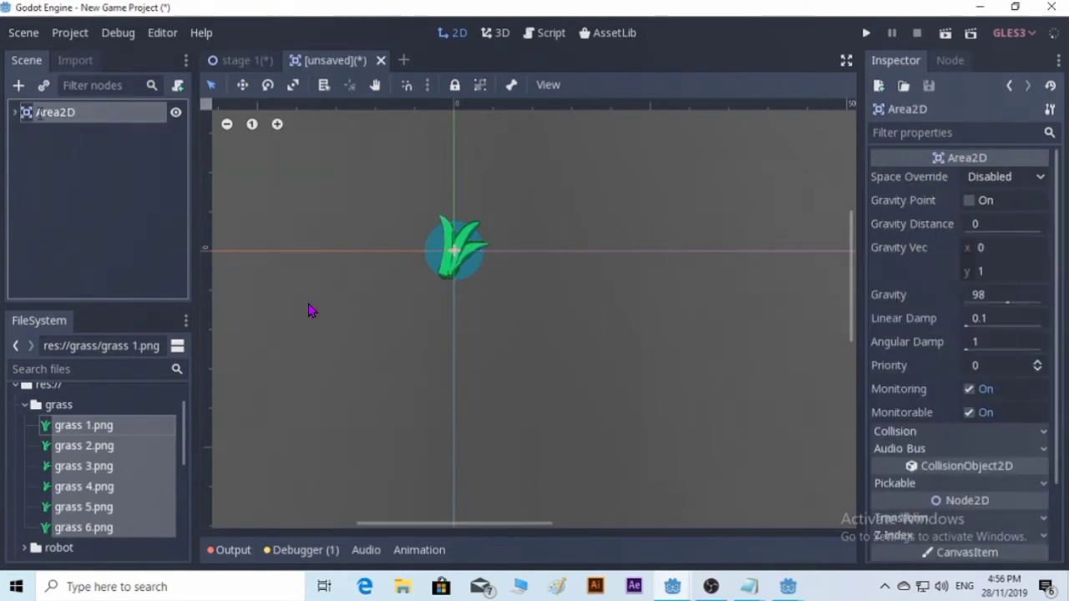
key("Return")
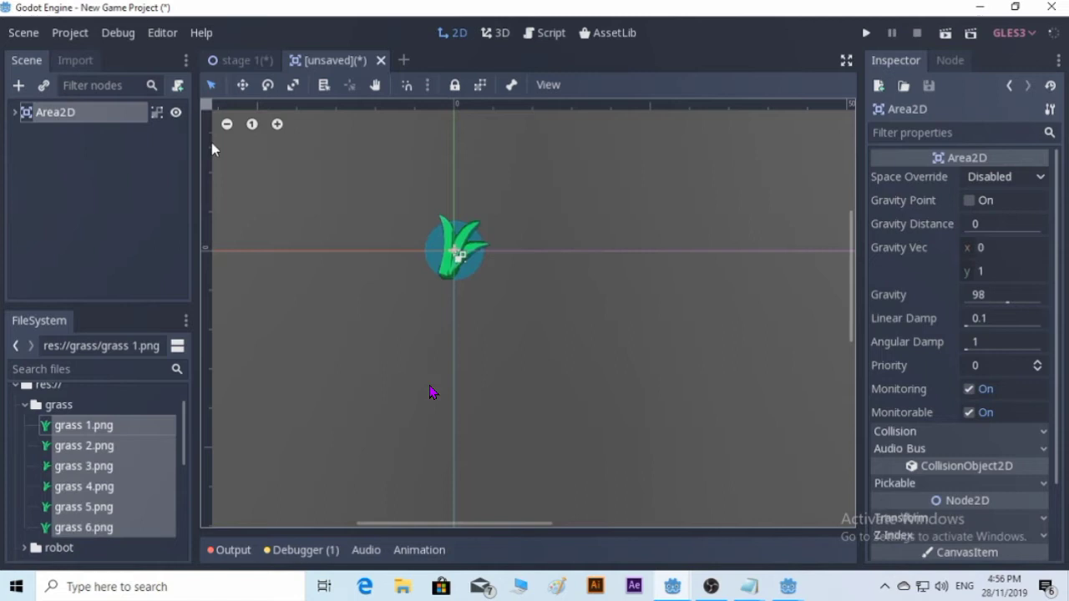
left_click(248, 62)
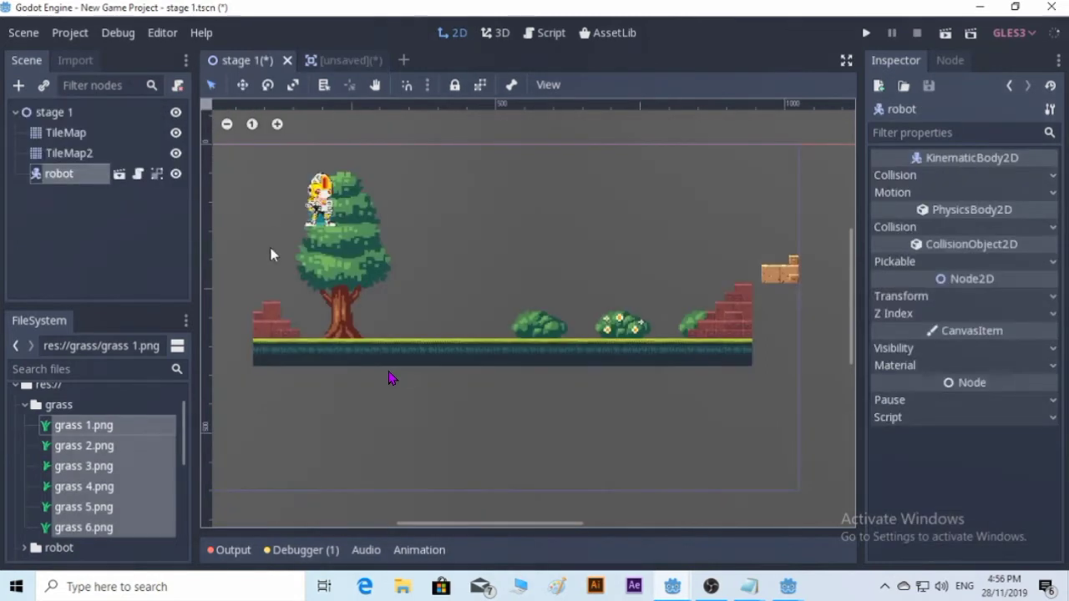
left_click(48, 116)
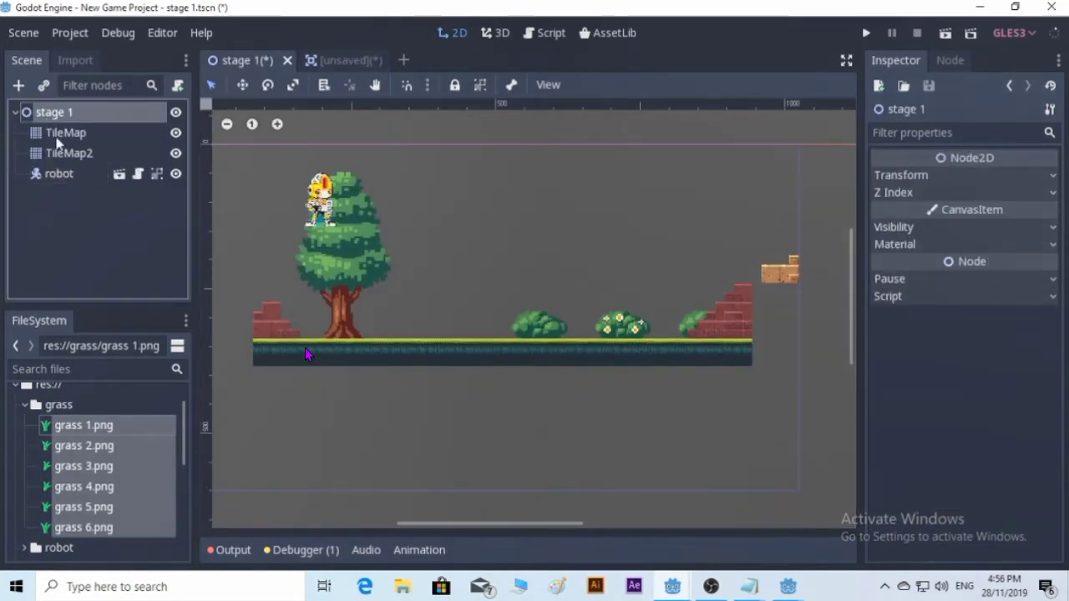
left_click(44, 86)
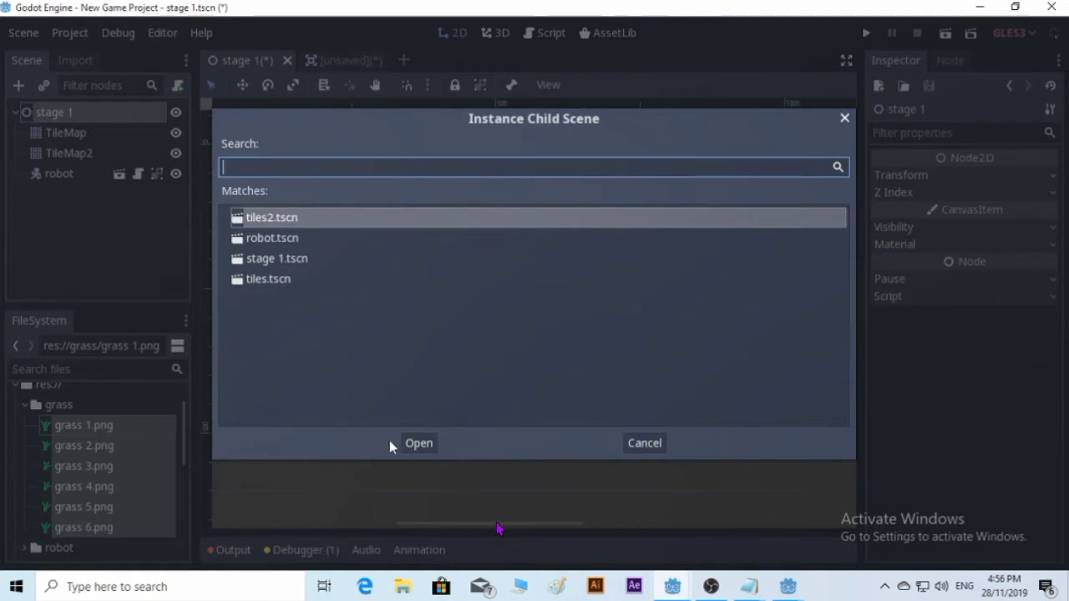
left_click(638, 446)
left_click(359, 60)
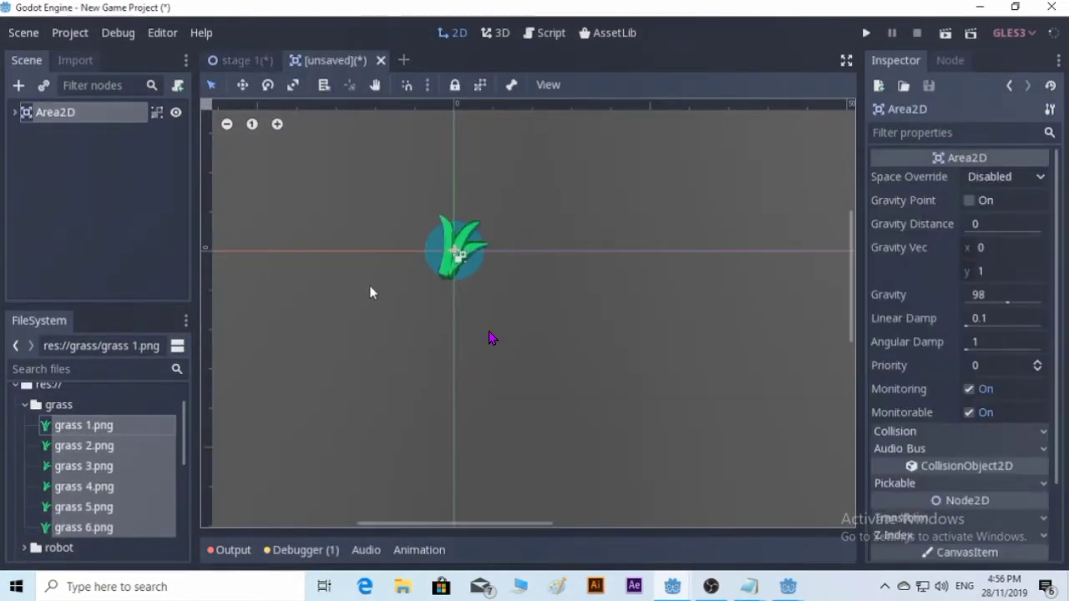
Step: Save the grass scene as grass.tscn
key("ctrl+s")
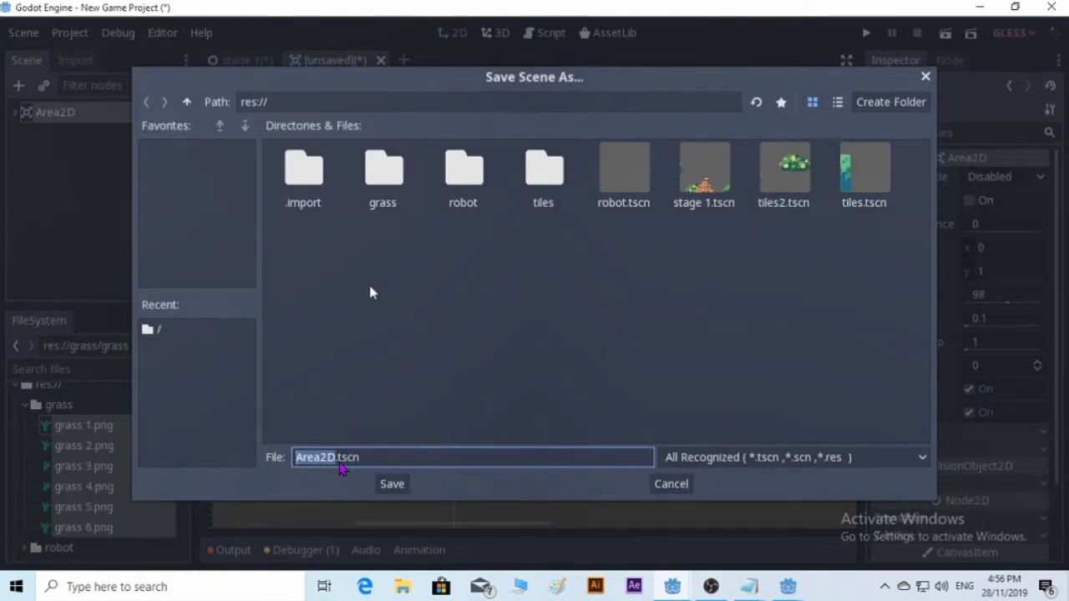
type("grass")
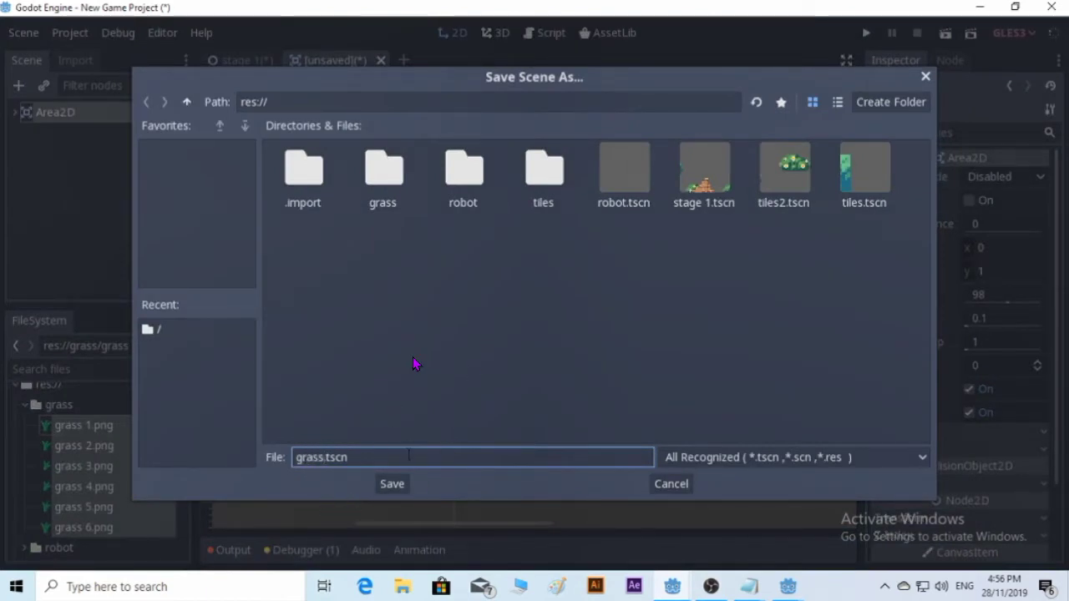
left_click(392, 484)
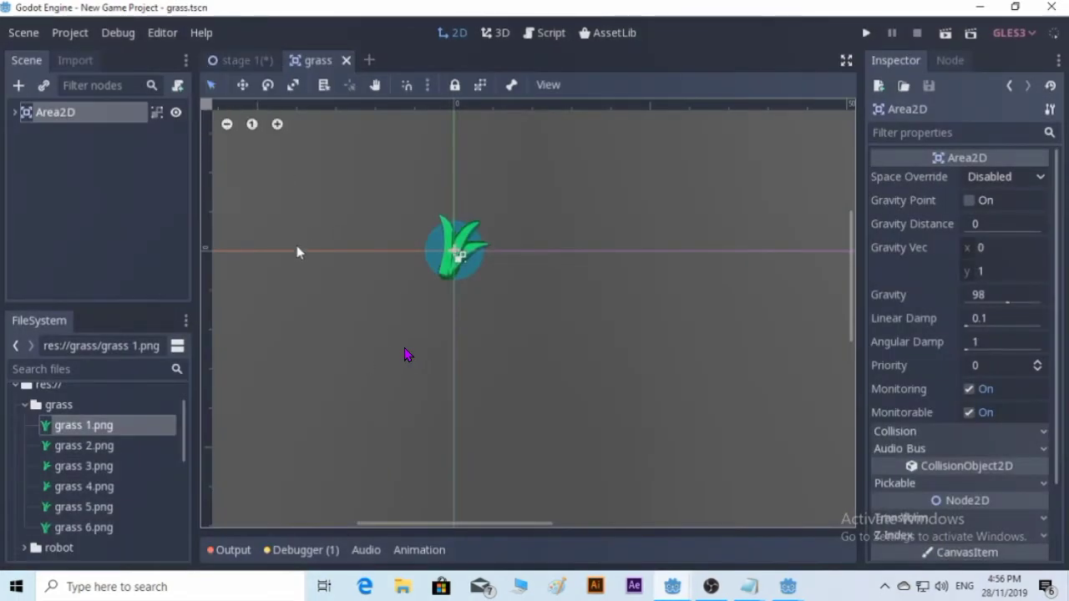
Step: Instance grass.tscn as a child scene in the stage 1 level
left_click(241, 62)
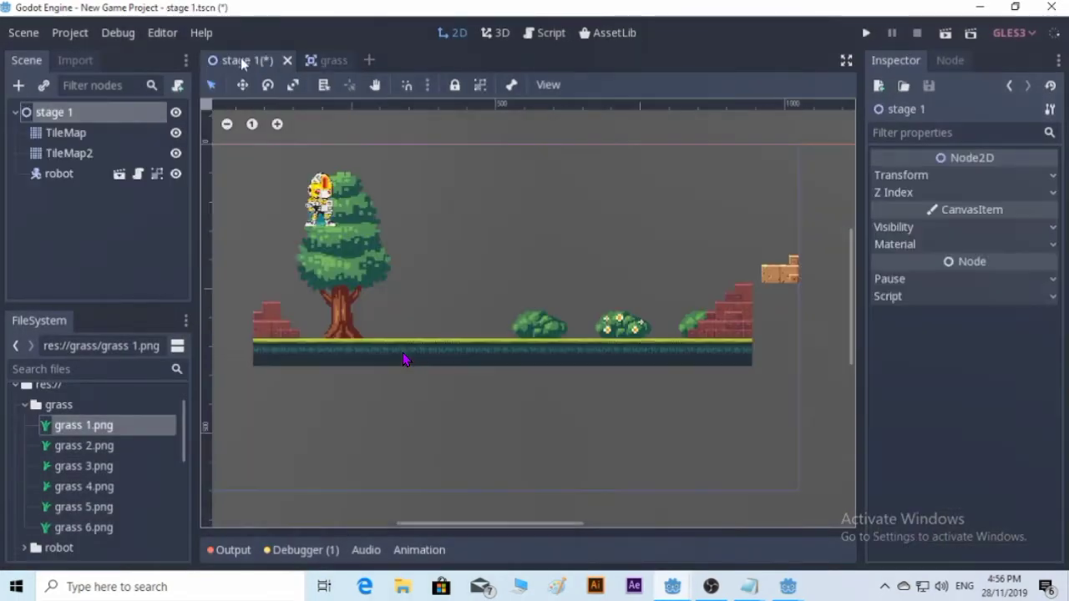
left_click(43, 86)
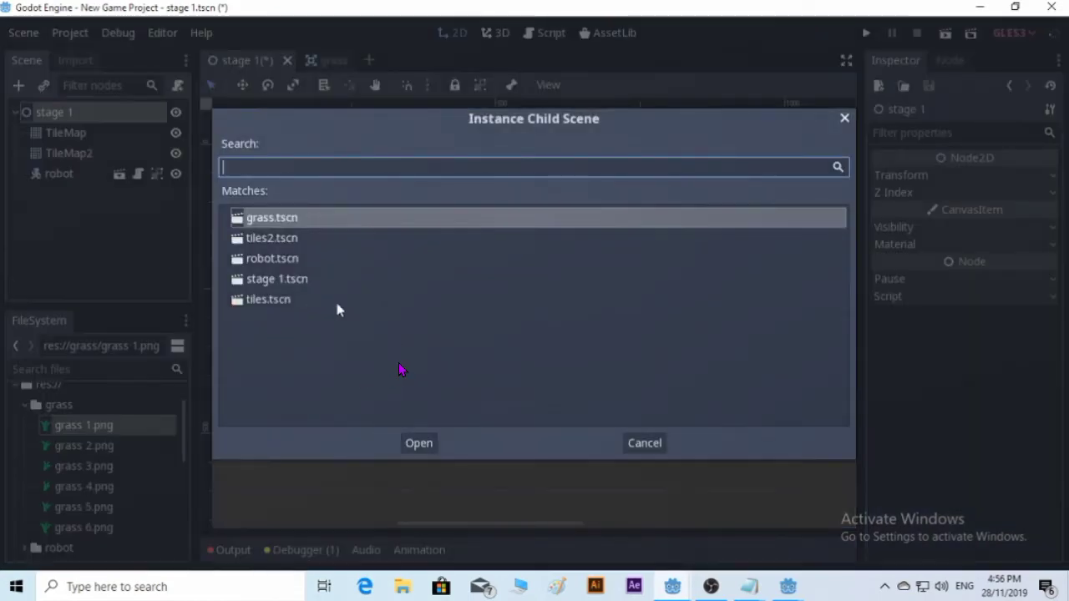
left_click(273, 219)
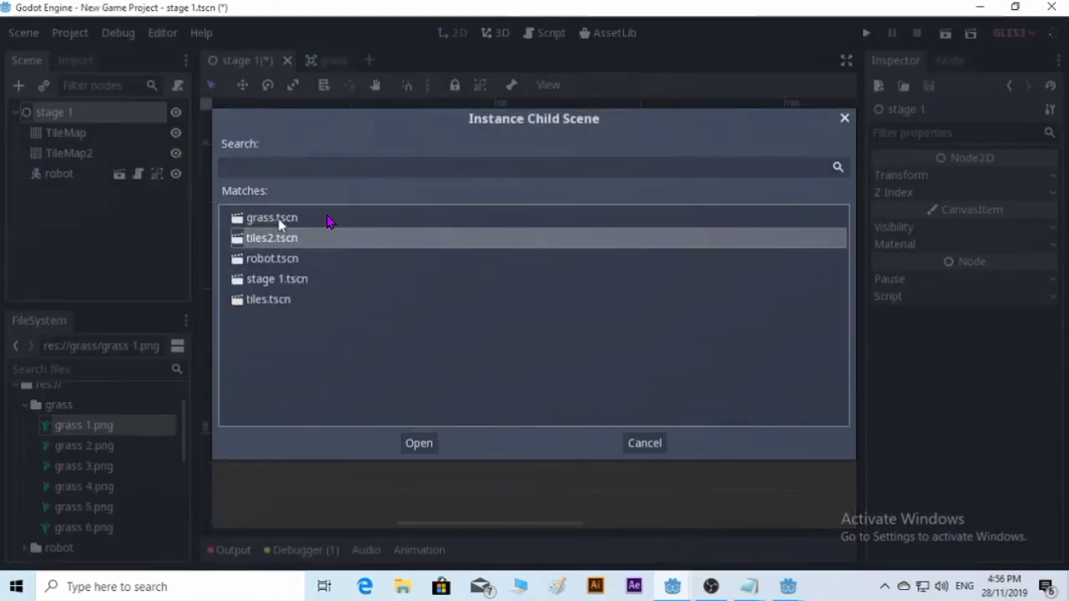
left_click(419, 444)
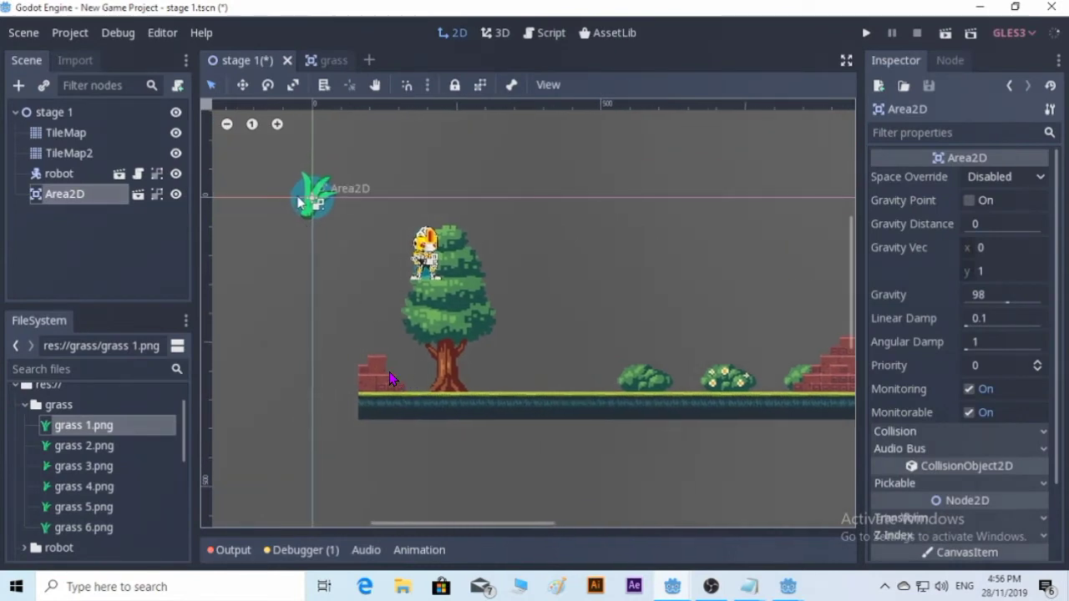
Step: Place the grass instance right of the tree and set its scale to 0.3 on x and y
left_click_drag(307, 197, 547, 372)
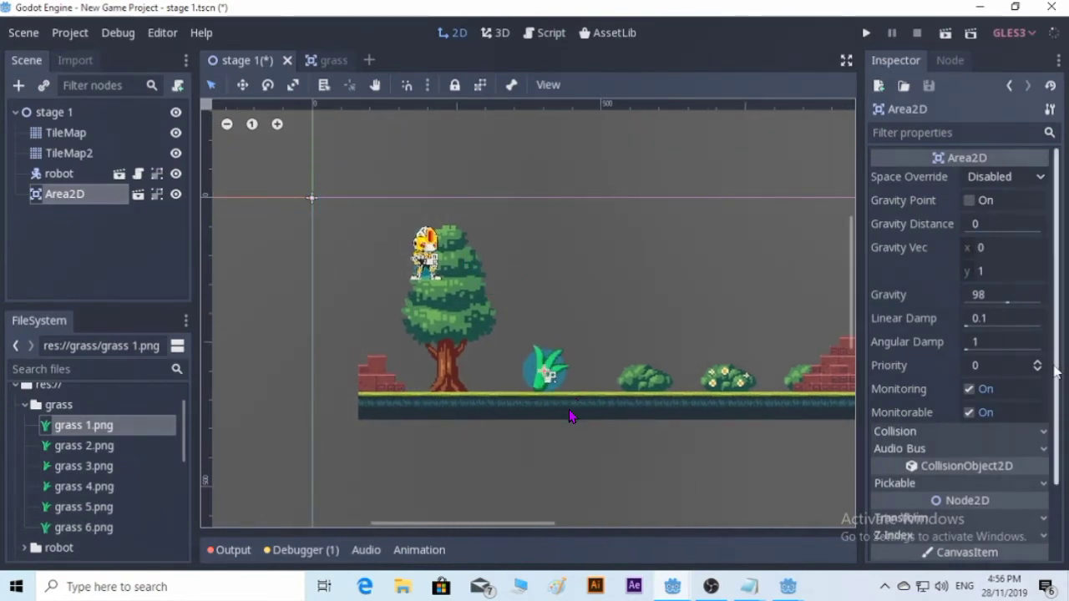
scroll(1054, 376, "down", 2)
scroll(564, 415, "up", 4)
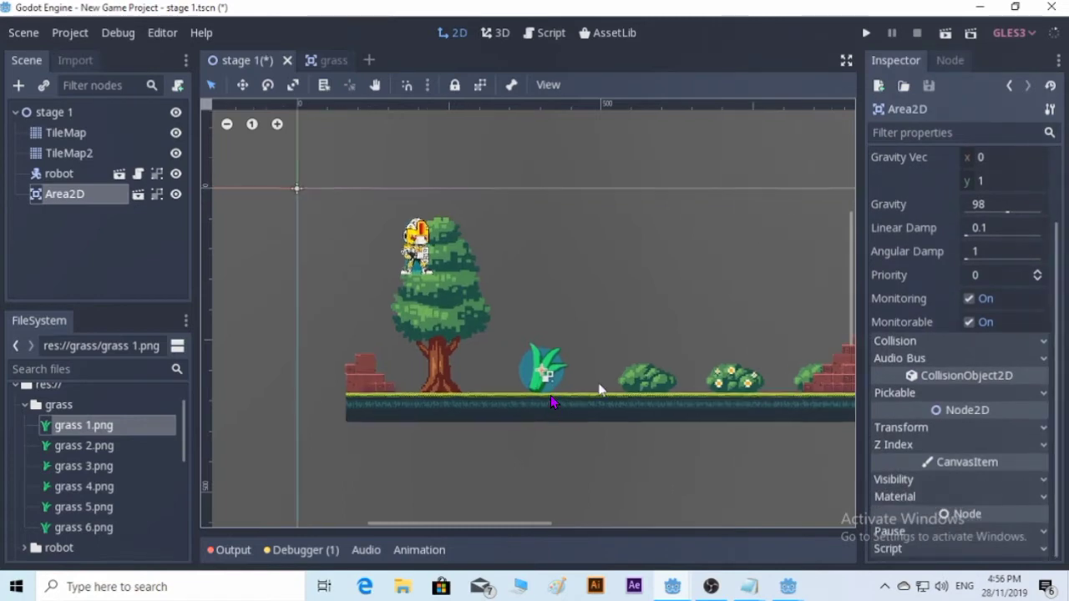
left_click(1043, 429)
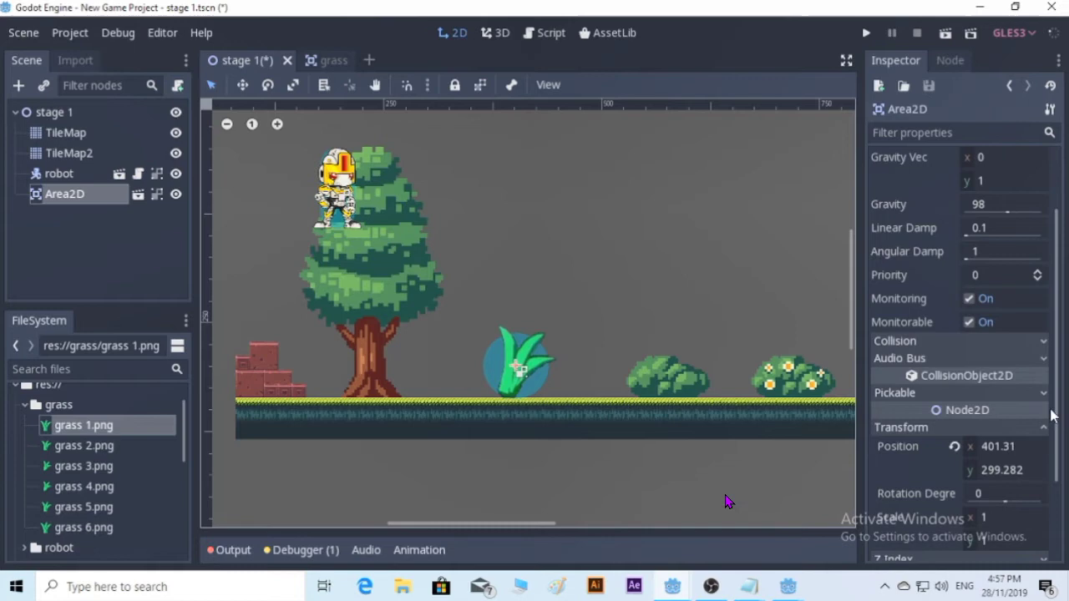
scroll(1019, 468, "down", 3)
left_click(990, 405)
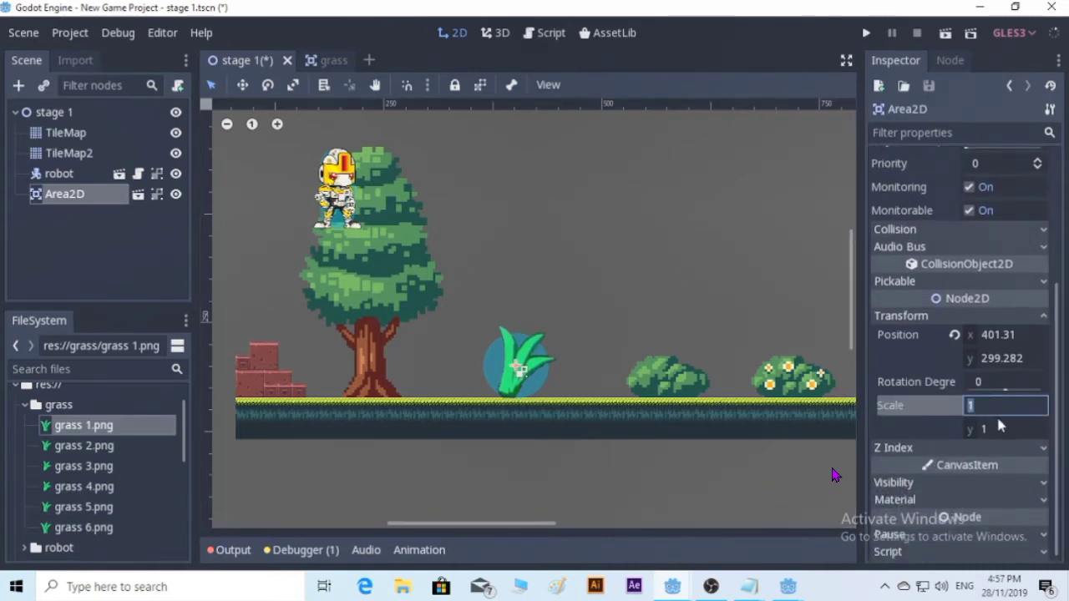
type("0.3")
key("Return")
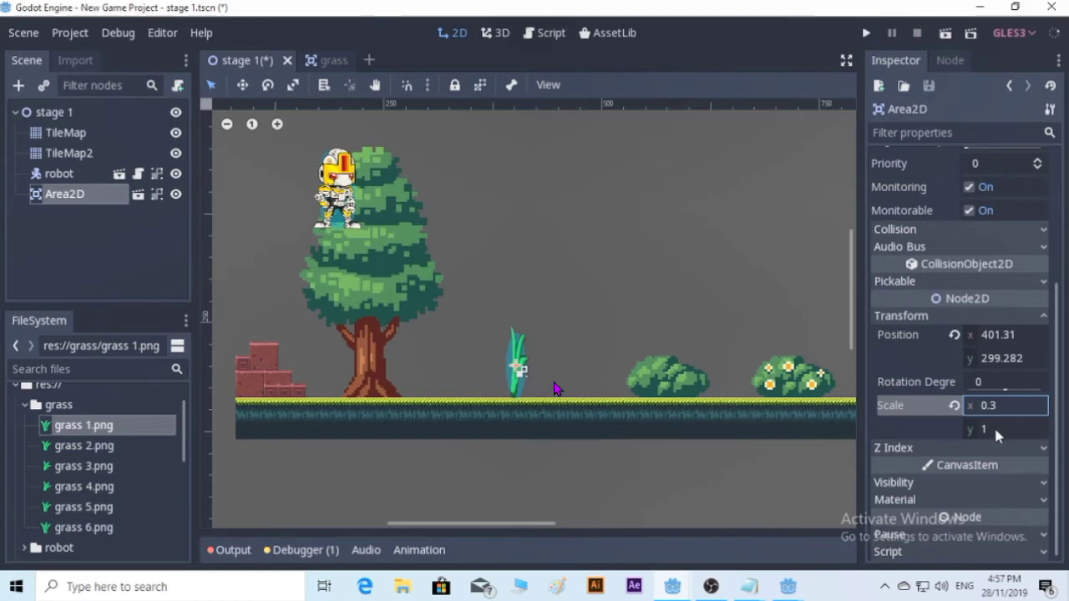
left_click(995, 429)
type("0.3")
key("Return")
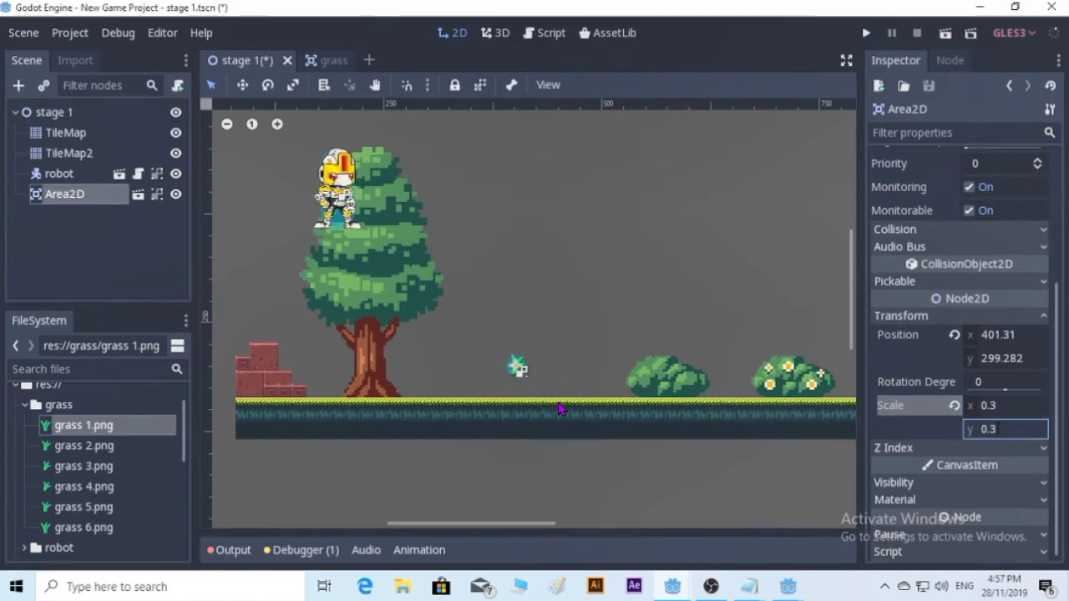
Step: Move the grass down onto the ground strip and set its Z Index to -1
scroll(497, 378, "up", 2)
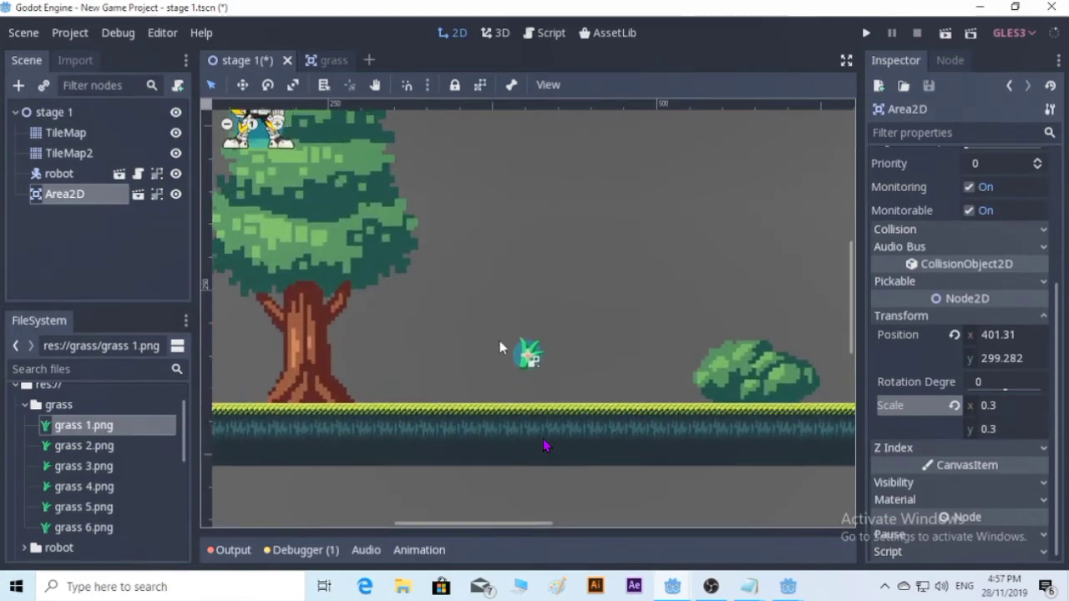
middle_click_drag(500, 371, 592, 457)
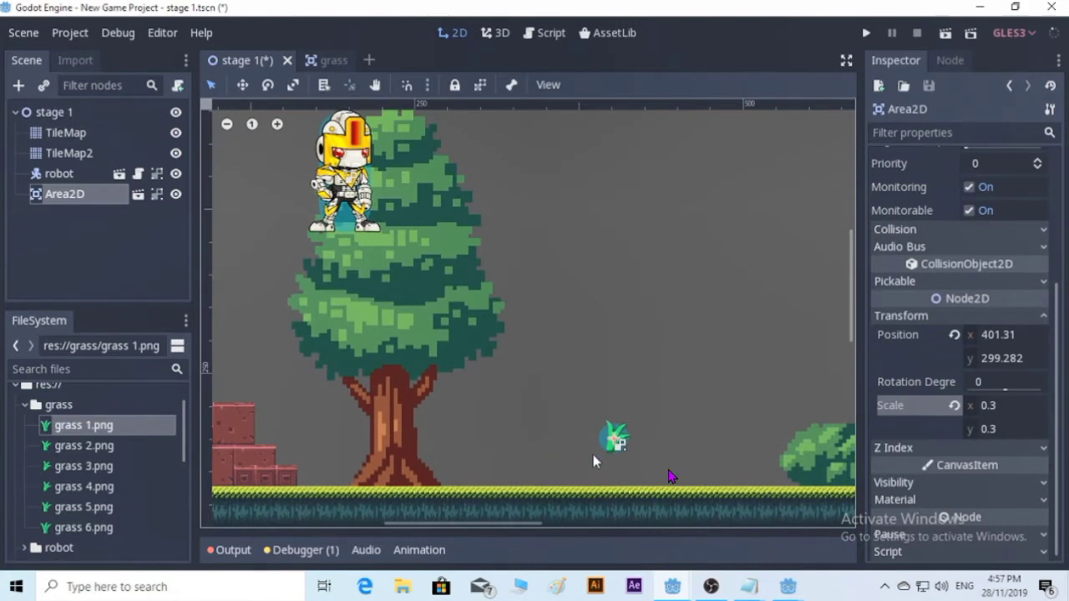
left_click_drag(611, 462, 575, 498)
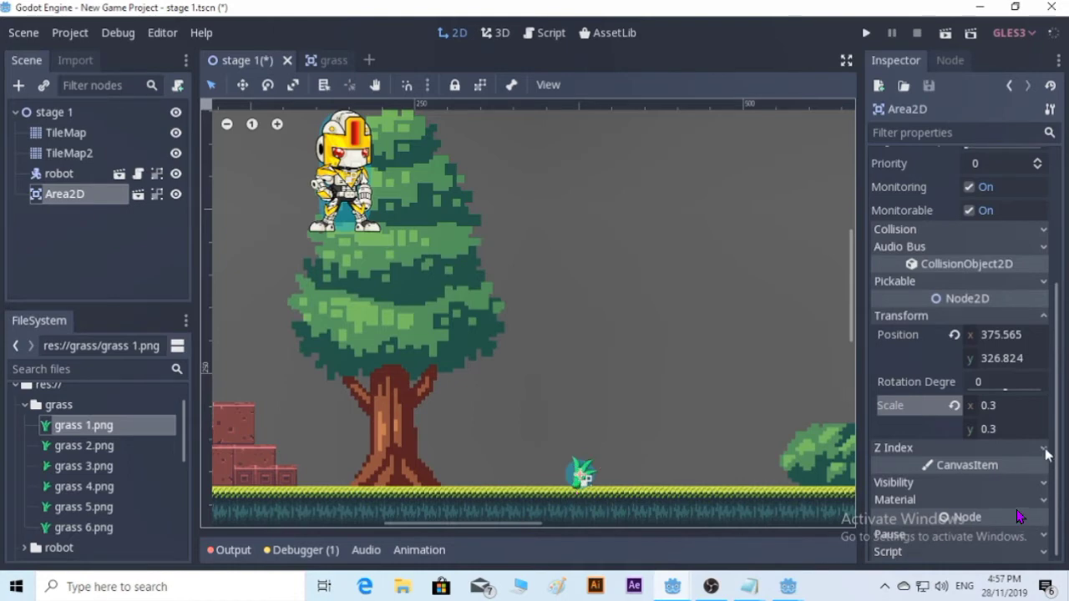
left_click(1045, 449)
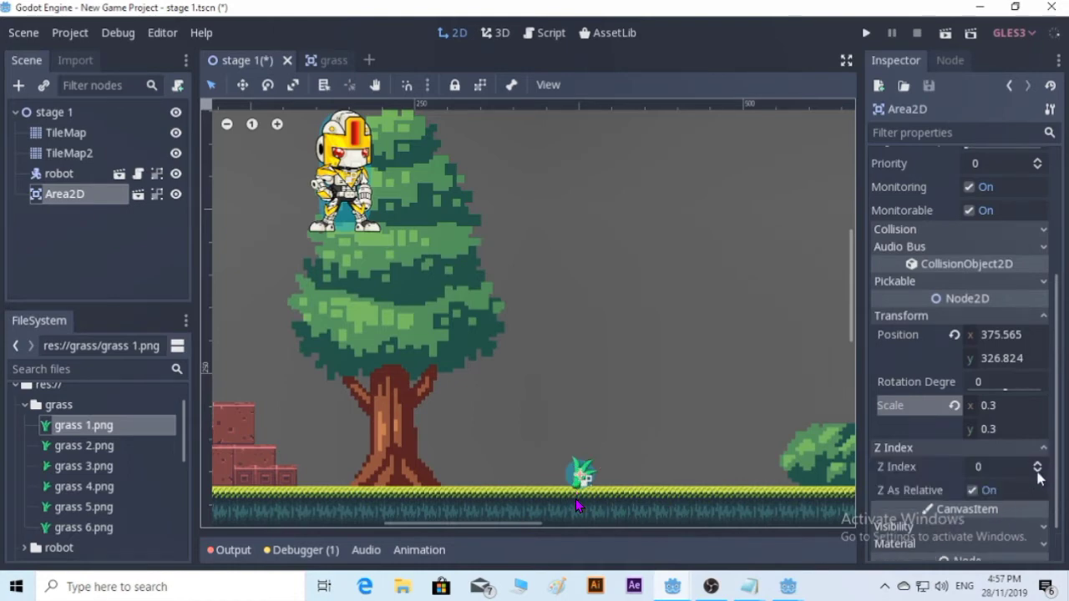
left_click(1039, 471)
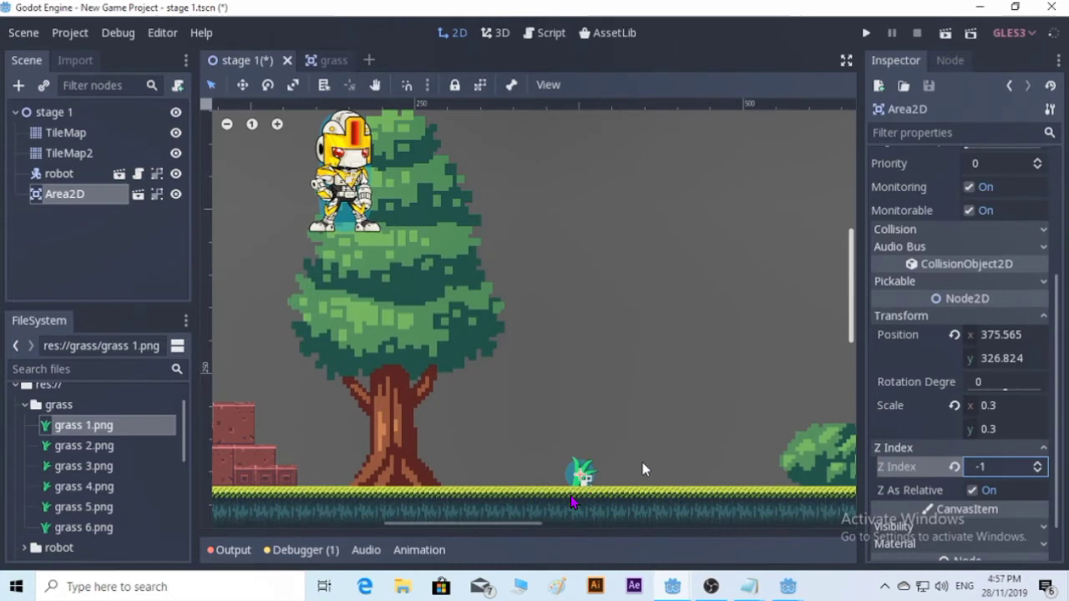
key("Return")
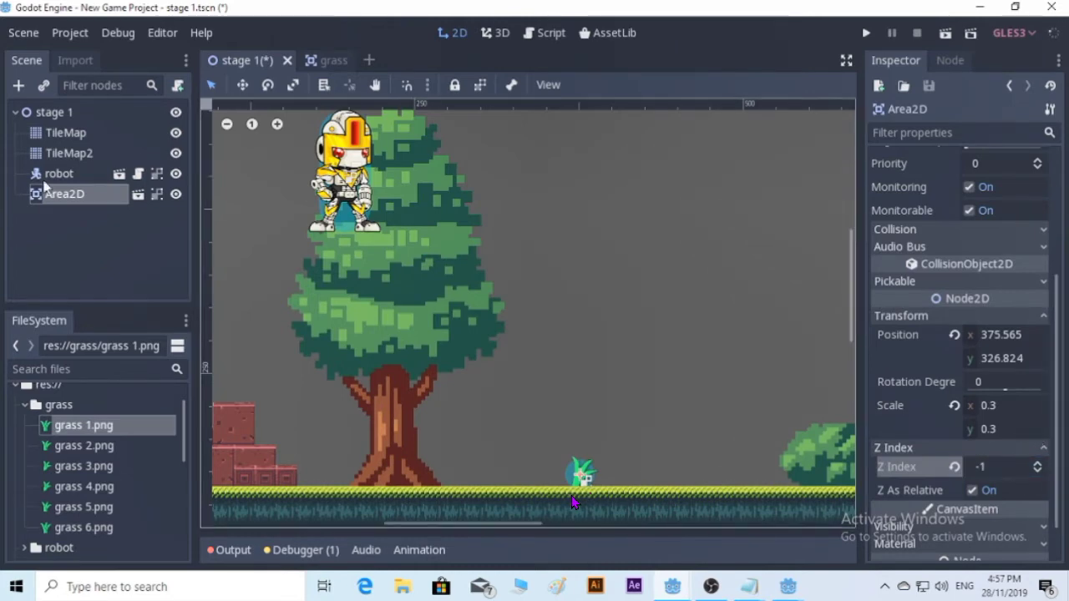
Step: Return to the grass scene and select its AnimatedSprite
left_click(334, 61)
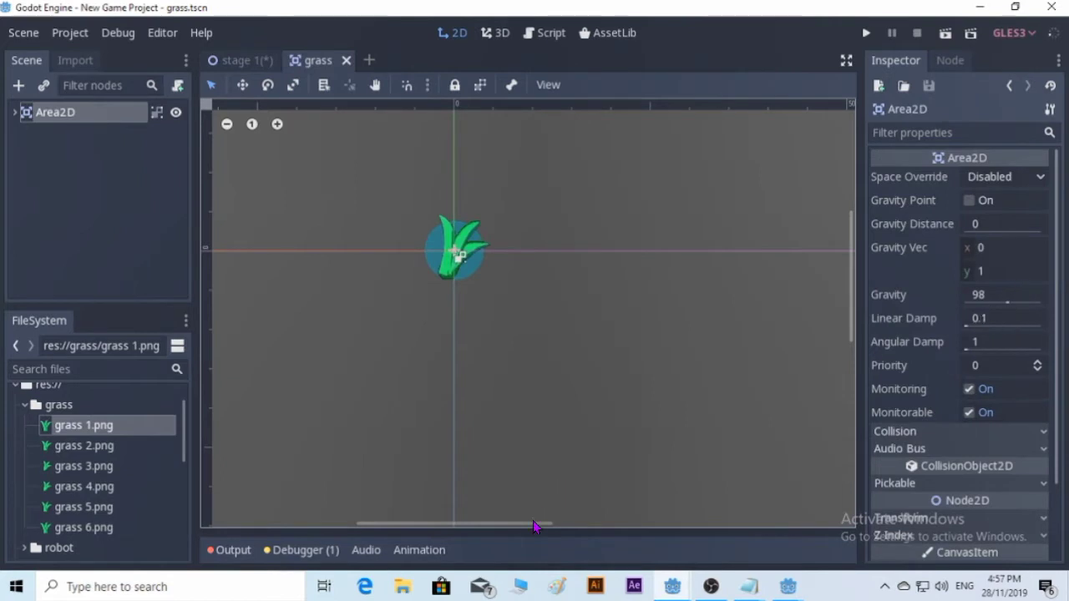
scroll(1058, 401, "down", 2)
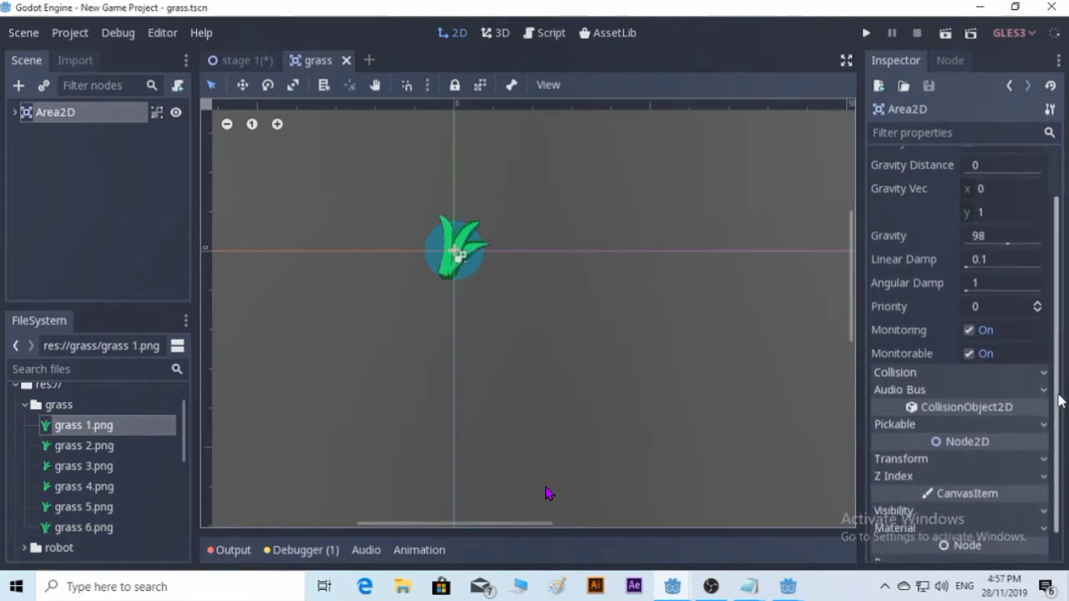
scroll(1057, 401, "up", 2)
left_click(16, 112)
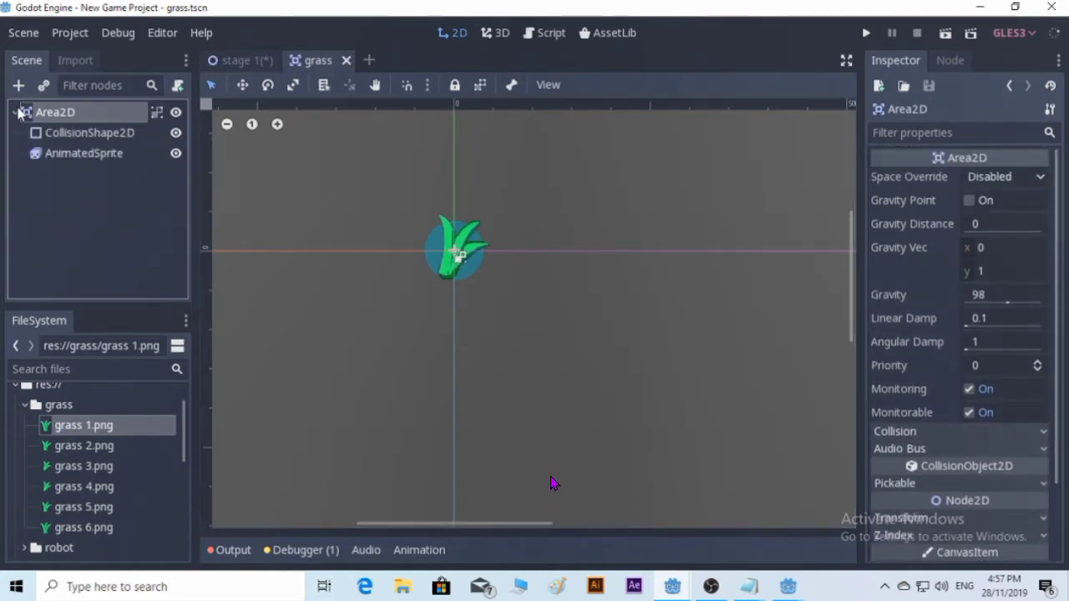
left_click(75, 133)
left_click(72, 154)
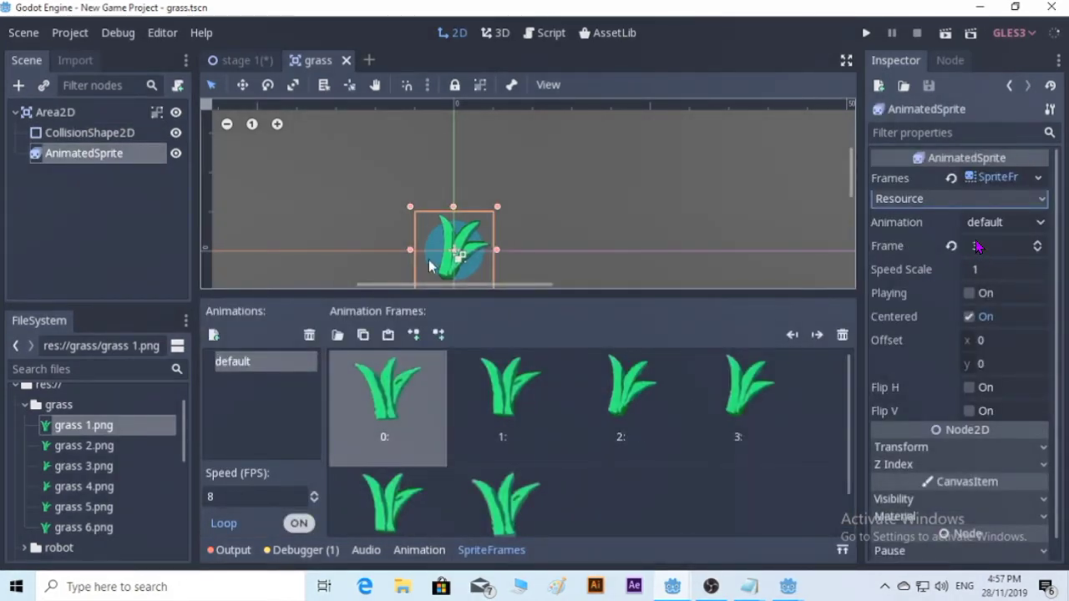
scroll(978, 246, "up", 3)
Step: Set the AnimatedSprite's Frame to 1 and save grass.tscn
left_click(513, 384)
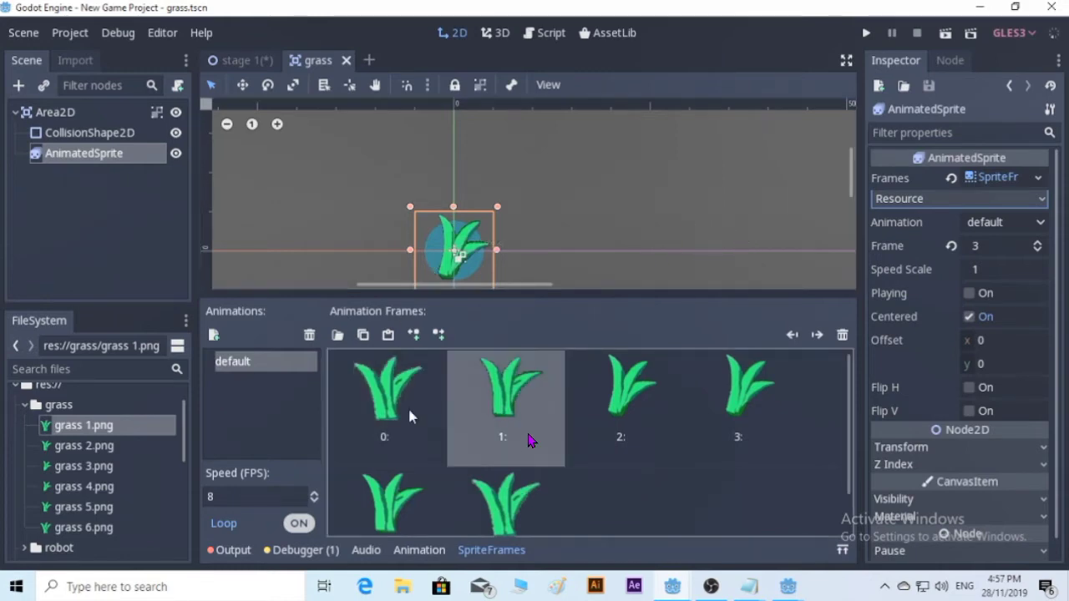
left_click(404, 415)
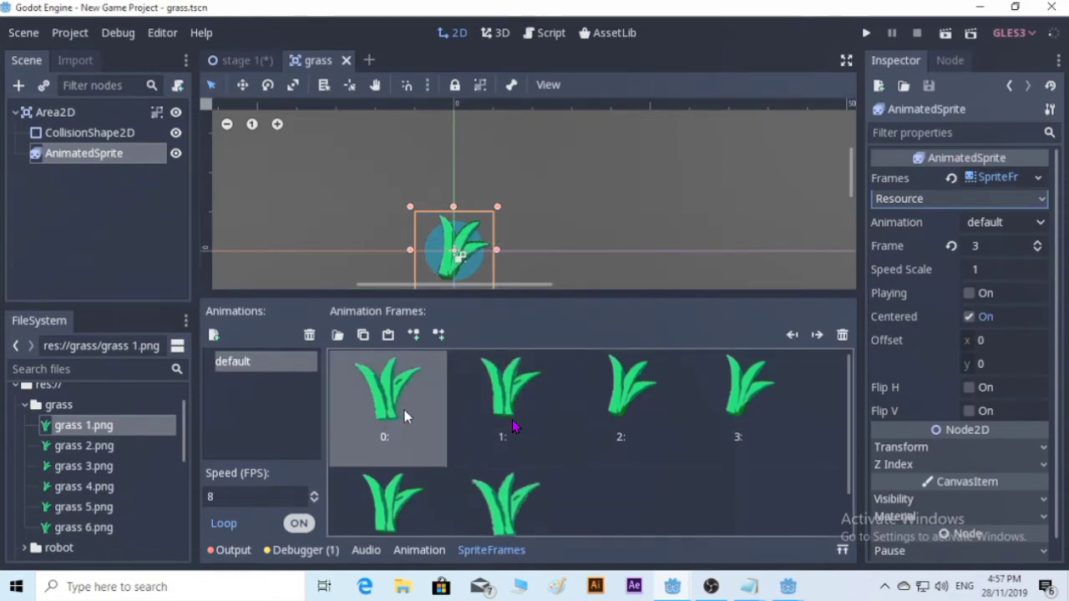
left_click(975, 249)
type("1")
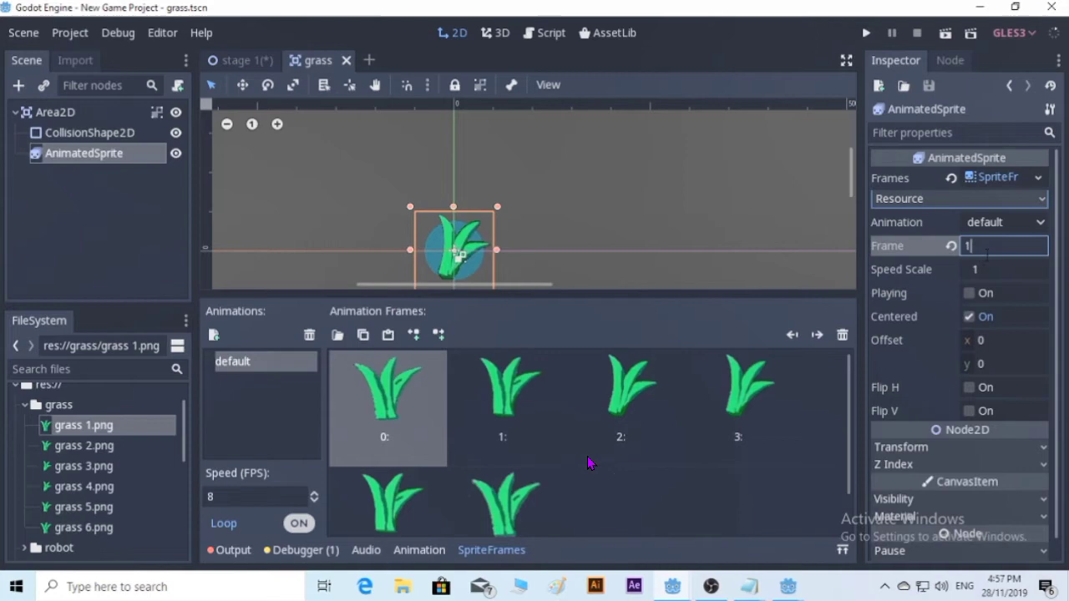
key("Return")
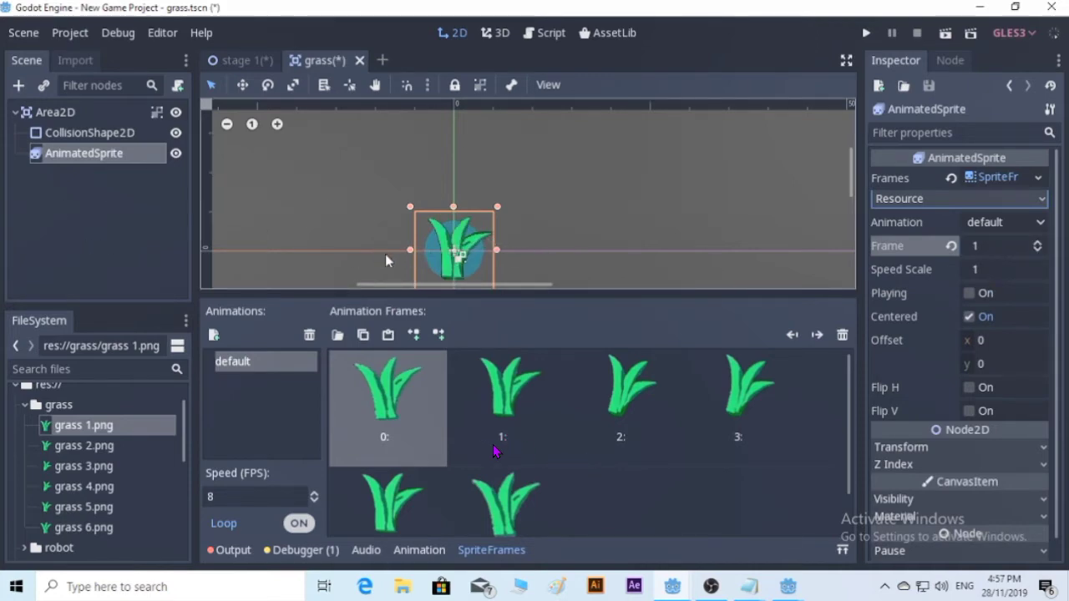
key("ctrl+s")
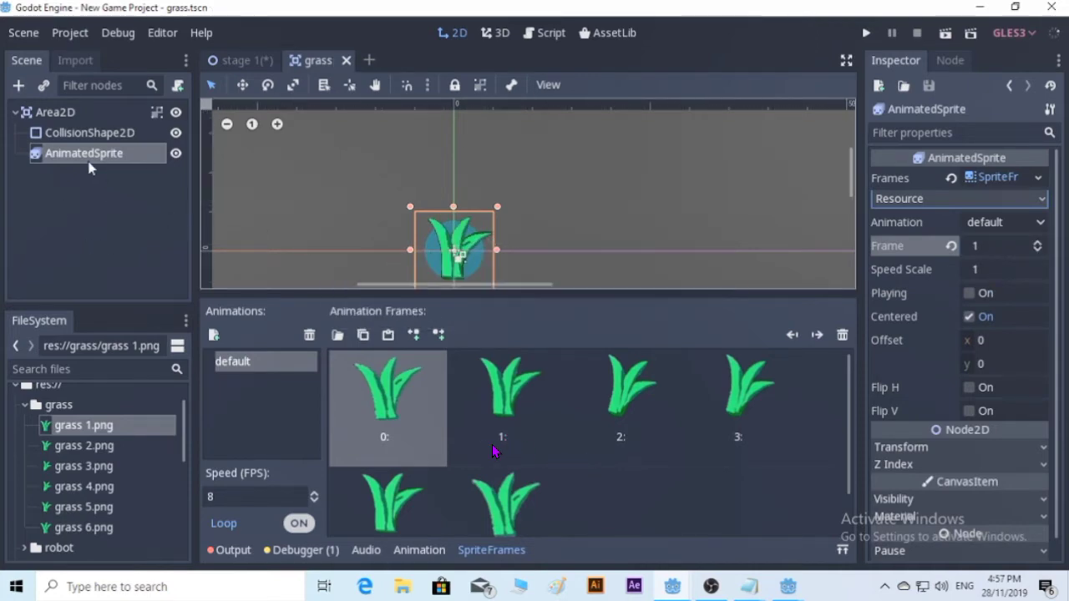
Step: In stage 1, connect the grass Area2D's area_entered signal to the robot node
left_click(242, 60)
scroll(651, 484, "up", 5)
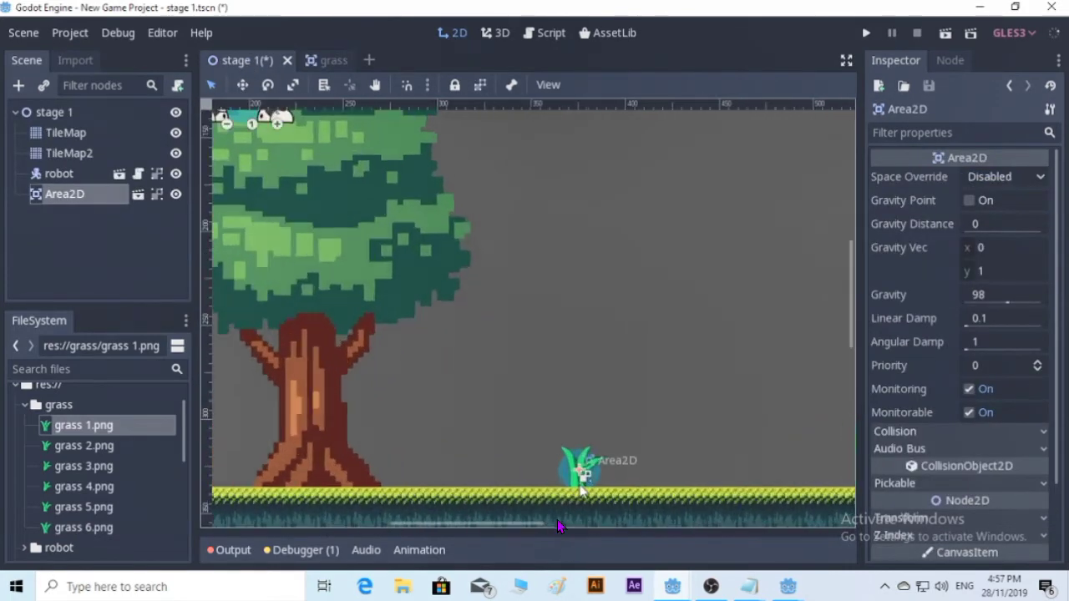
middle_click_drag(592, 391, 585, 410)
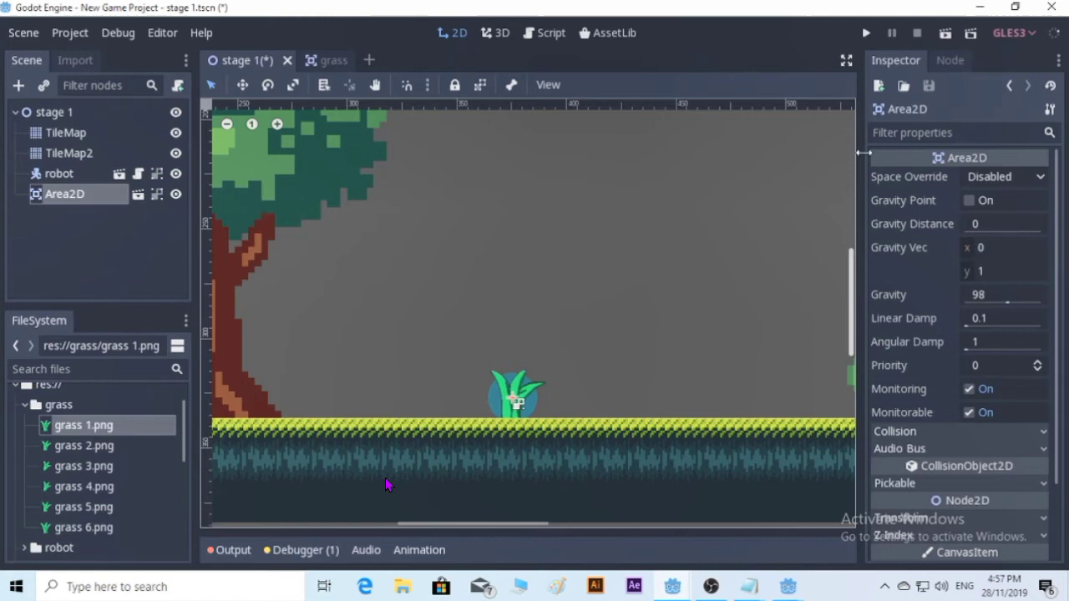
left_click(949, 61)
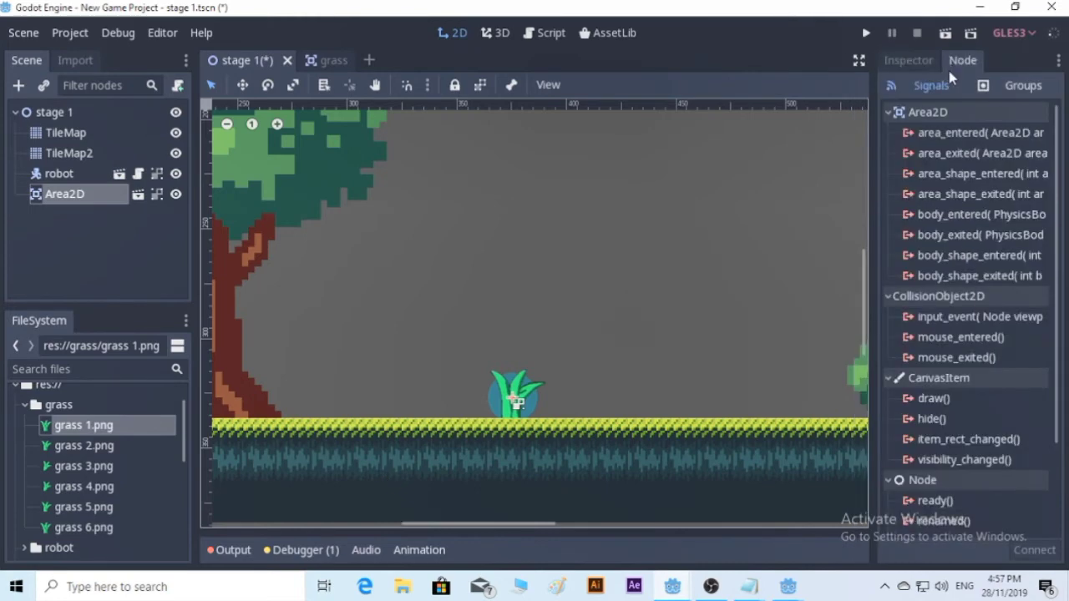
left_click(953, 136)
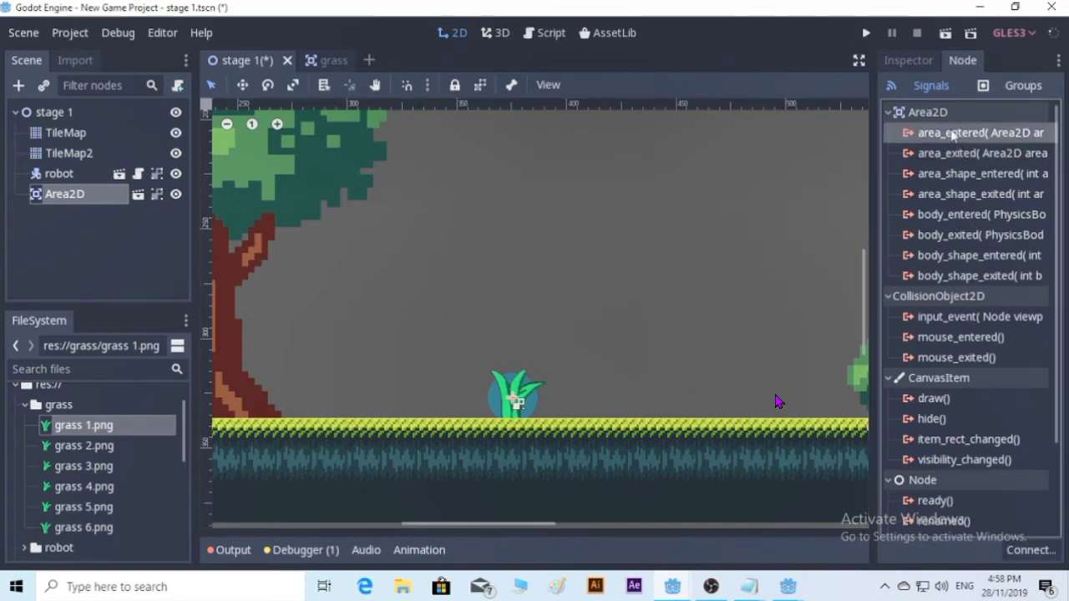
double_click(953, 136)
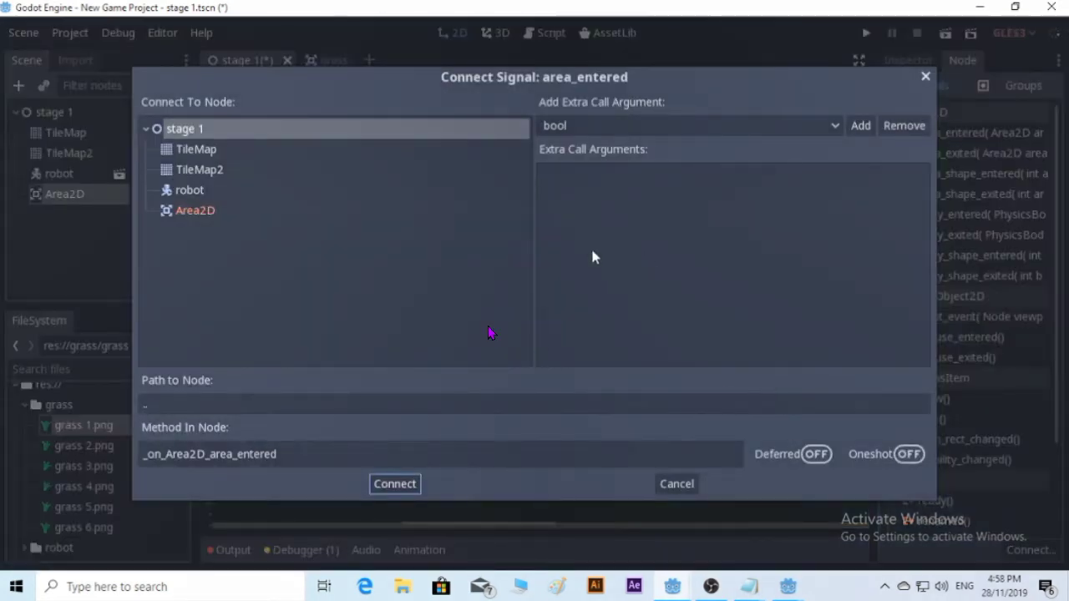
left_click(183, 194)
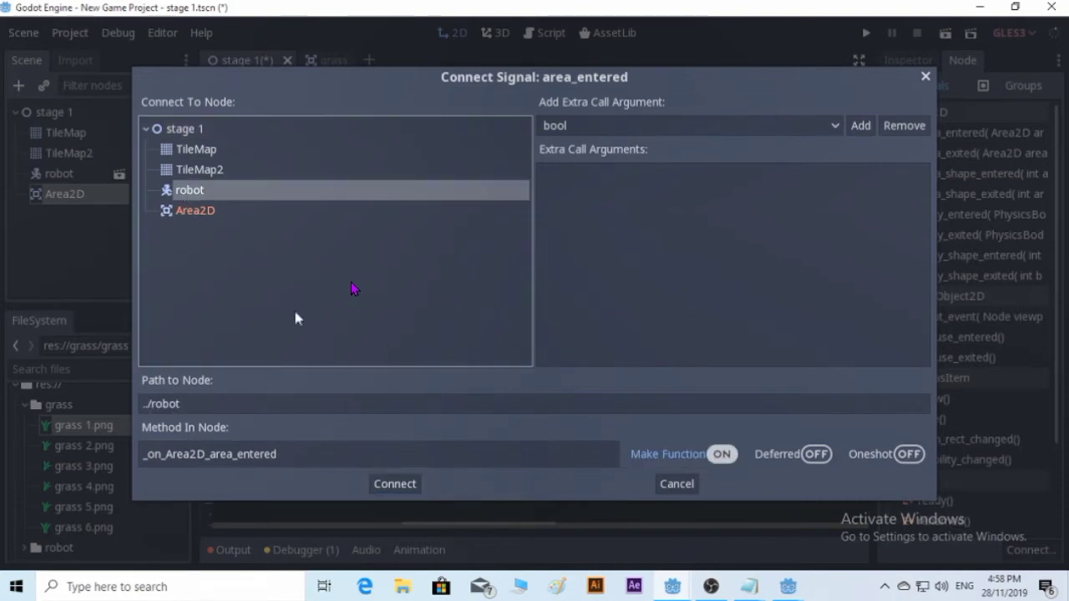
left_click(394, 485)
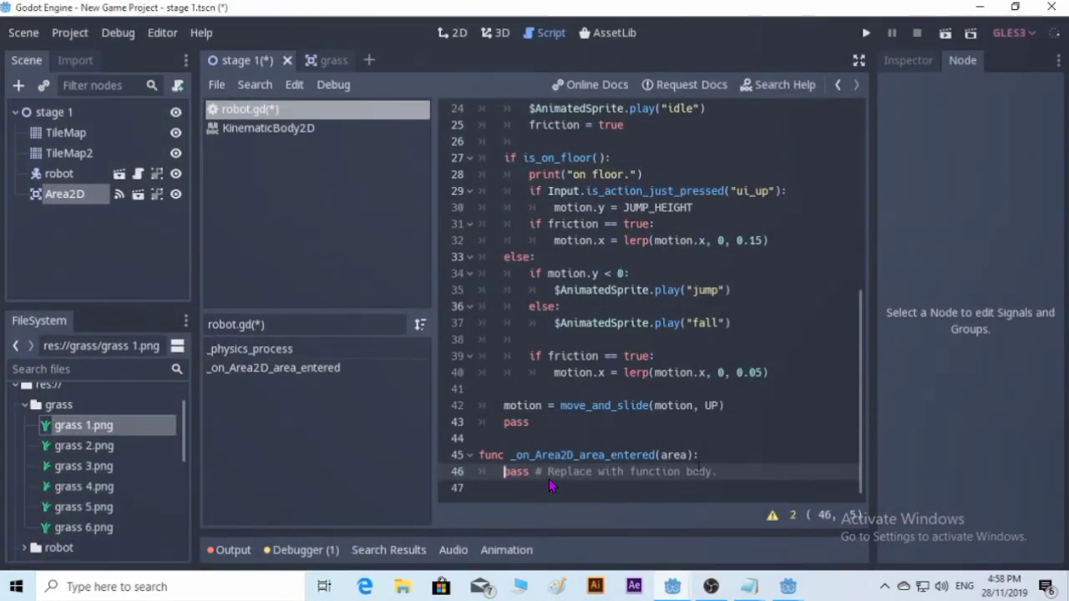
Step: Add a new indented line inside the _on_Area2D_area_entered(area) function
key("Up")
key("End")
key("Return")
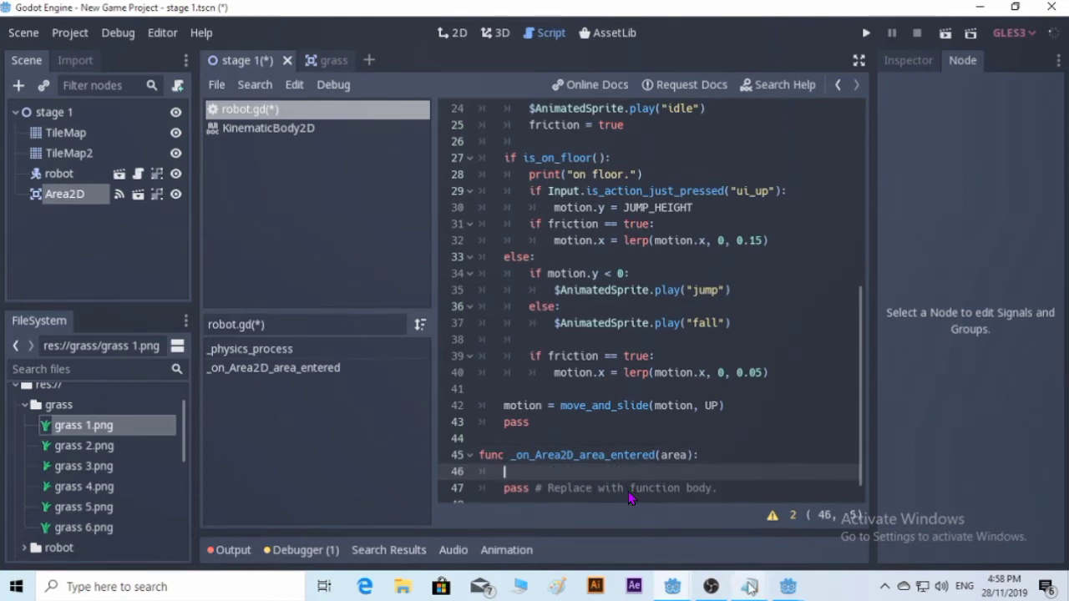
mouse_move(749, 588)
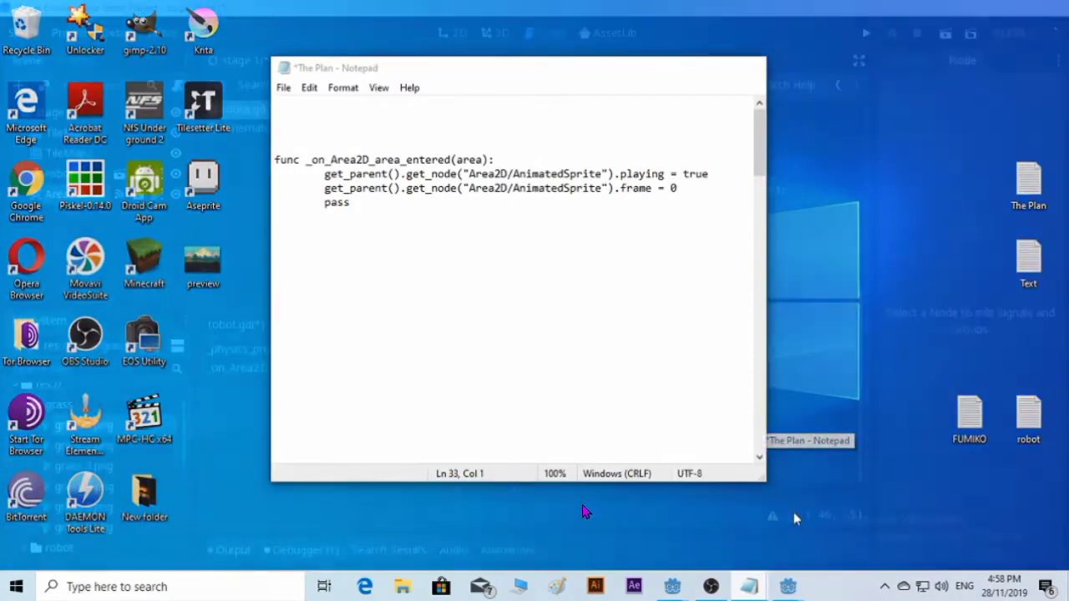
Step: Copy the two get_parent() lines (playing = true, frame = 0) from the plan notes
left_click(793, 512)
key("ctrl+shift+Right")
key("ctrl+shift+Right")
key("ctrl+shift+Right")
key("ctrl+shift+Right")
key("ctrl+shift+Right")
key("ctrl+shift+Right")
key("ctrl+shift+Right")
key("ctrl+shift+Right")
key("ctrl+shift+Right")
key("ctrl+shift+Right")
key("ctrl+shift+Right")
key("ctrl+shift+Right")
key("ctrl+shift+Right")
key("ctrl+shift+Right")
key("ctrl+shift+Right")
key("ctrl+shift+Right")
key("ctrl+shift+Right")
key("ctrl+shift+Right")
key("ctrl+shift+Right")
key("ctrl+shift+Right")
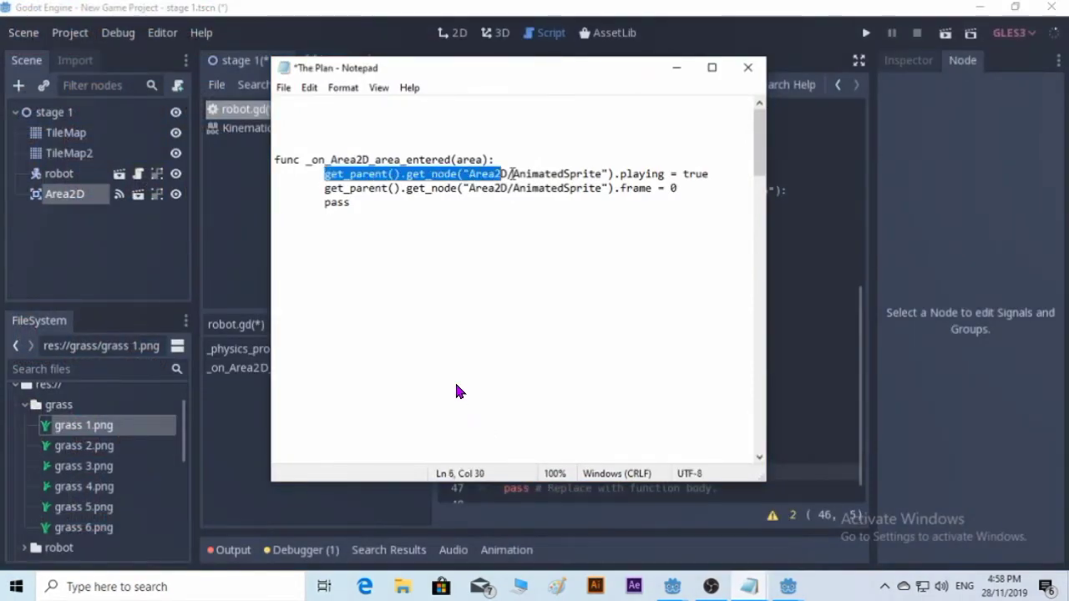
key("shift+Right")
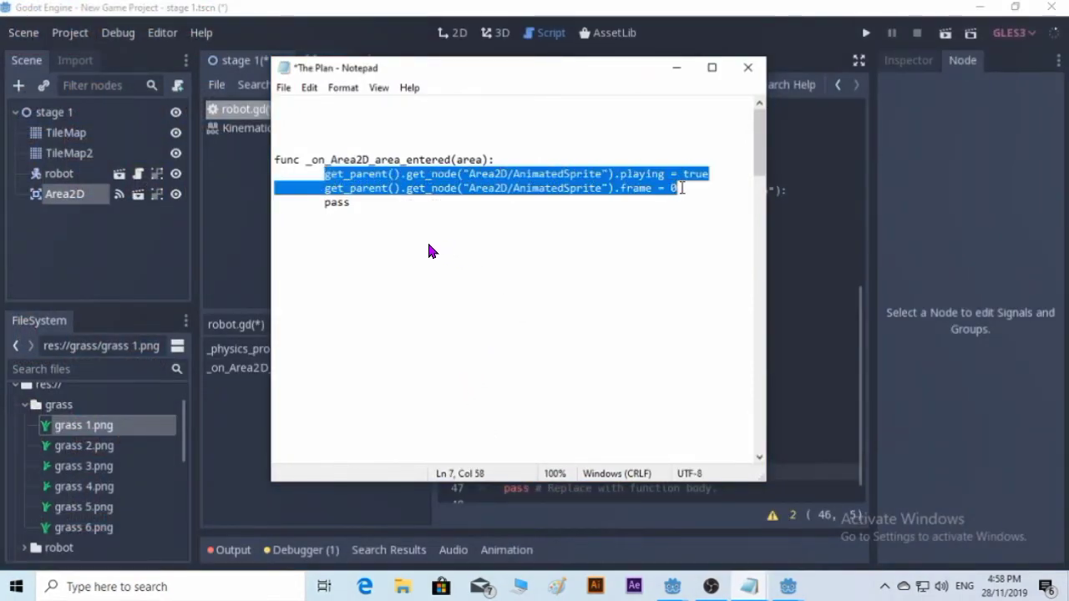
left_click(539, 327)
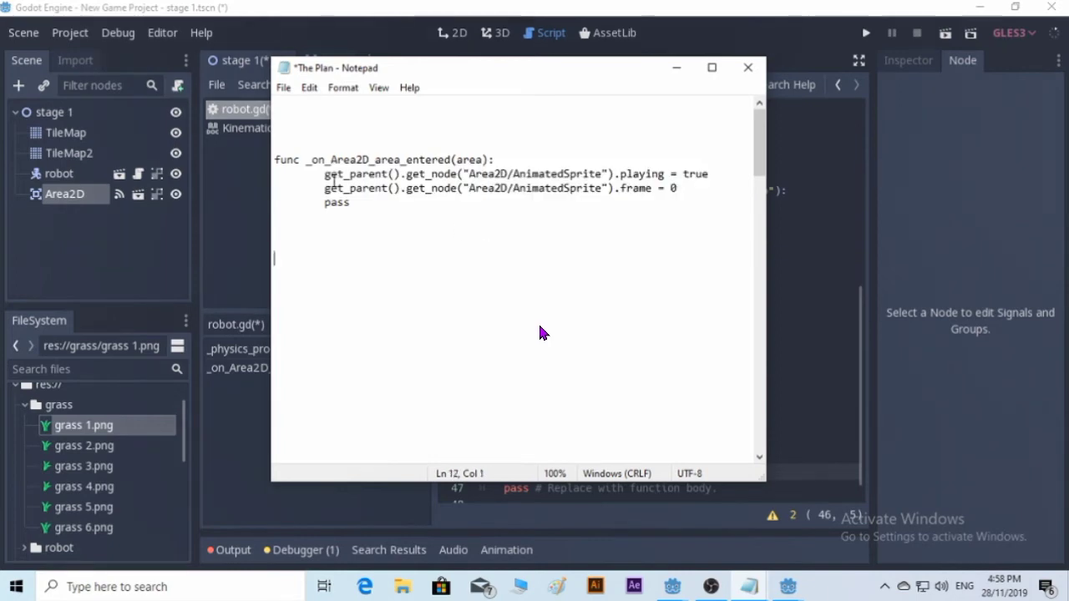
left_click_drag(323, 174, 715, 173)
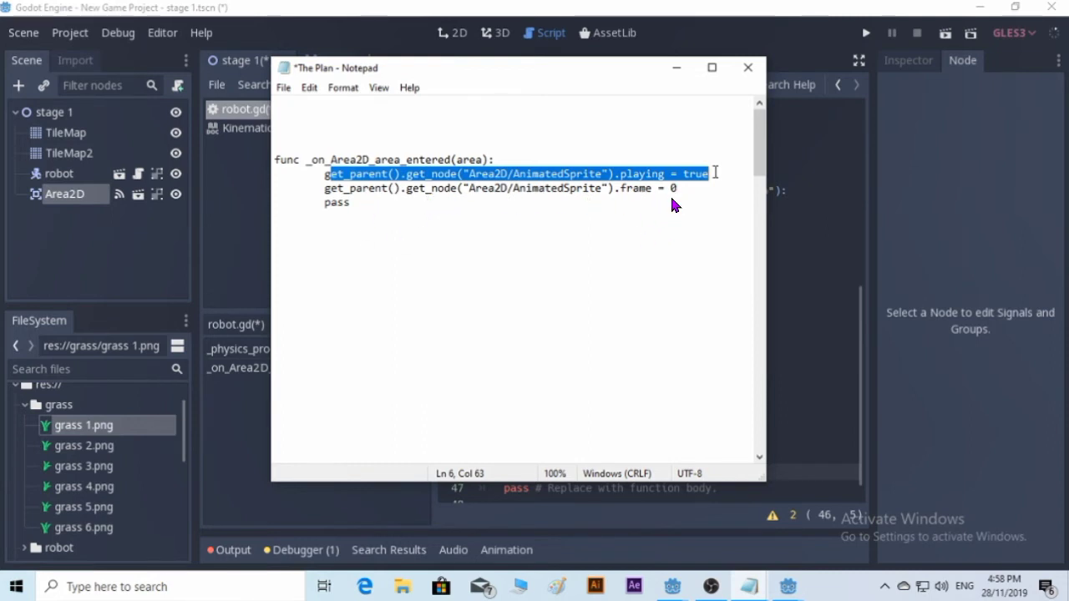
left_click(752, 401)
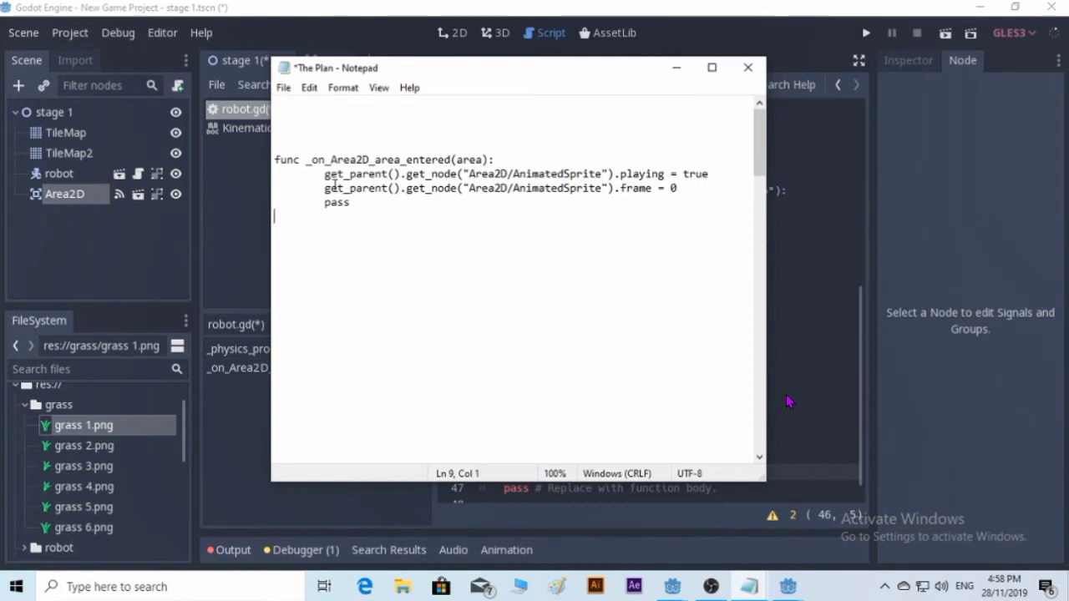
left_click_drag(325, 192, 668, 188)
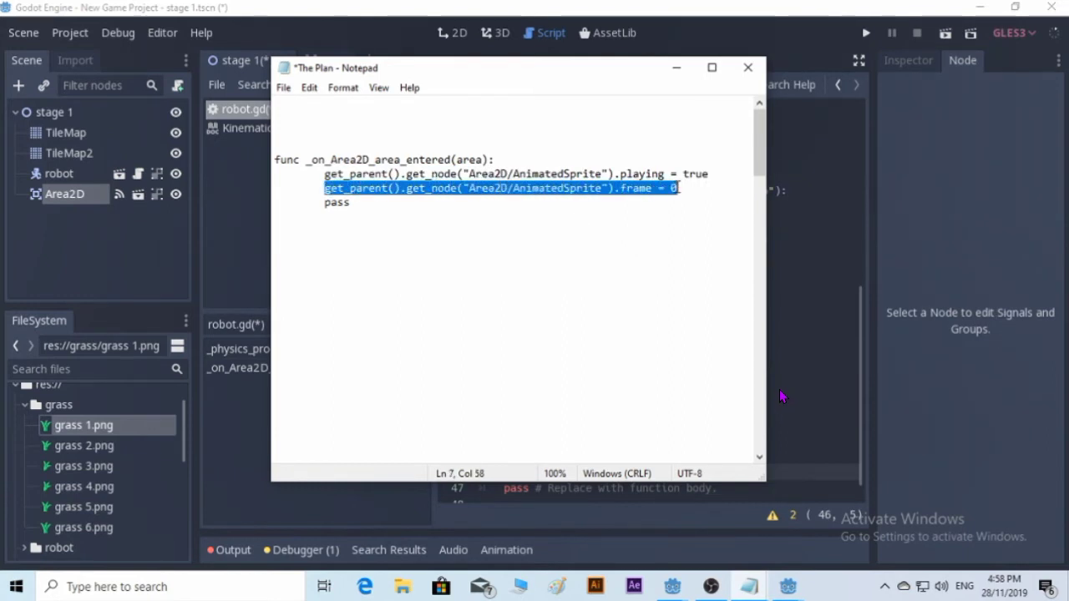
left_click(464, 242)
left_click_drag(311, 174, 673, 190)
key("ctrl+c")
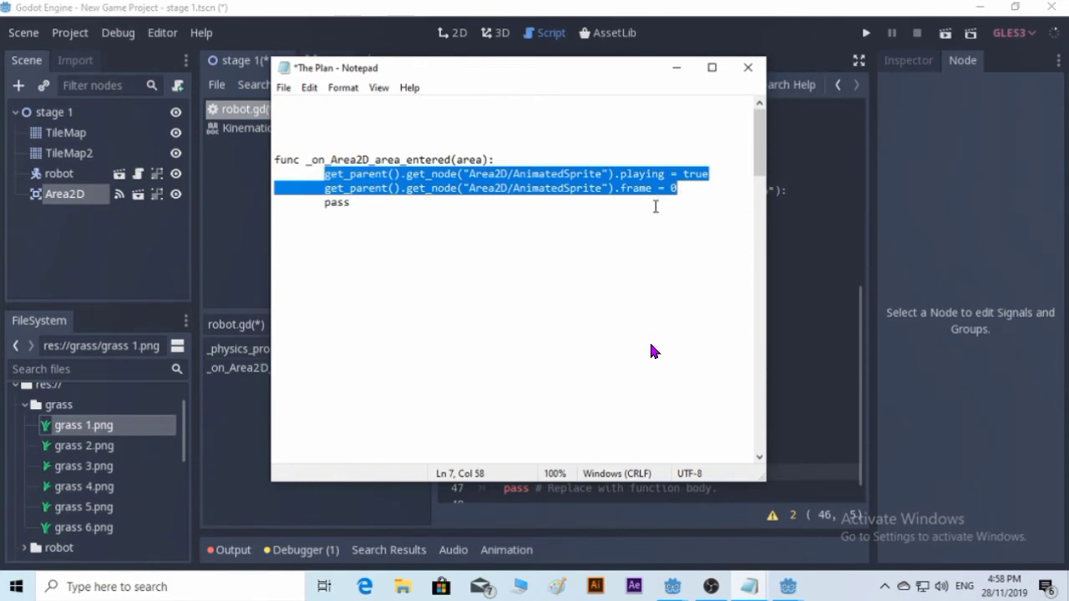
left_click(684, 70)
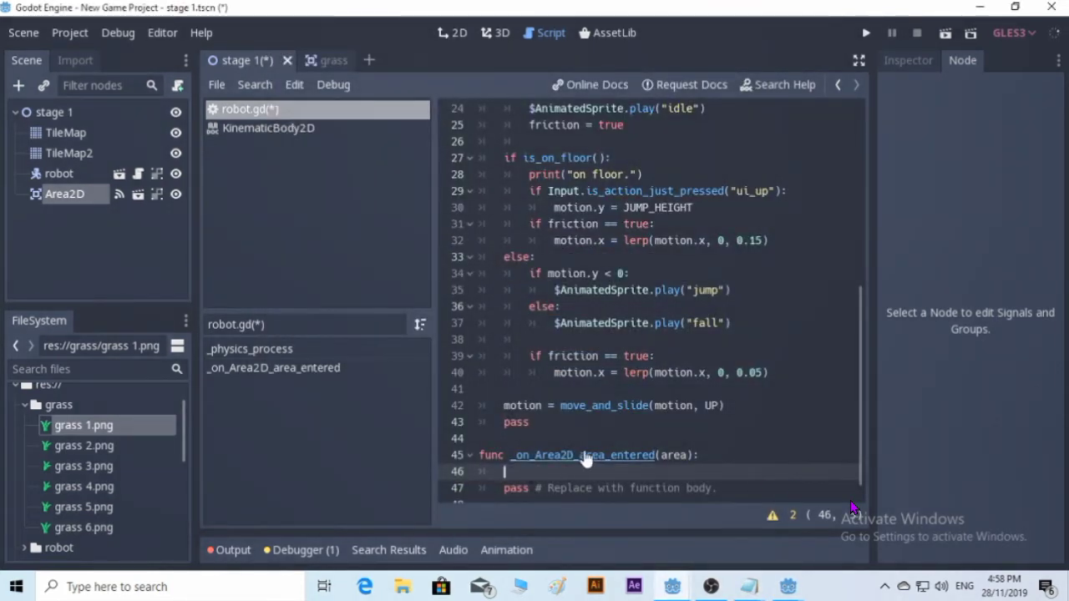
Step: Paste the get_parent lines into _on_Area2D_area_entered at line 46, compare with the notes, and save
key("ctrl+v")
scroll(599, 443, "down", 1)
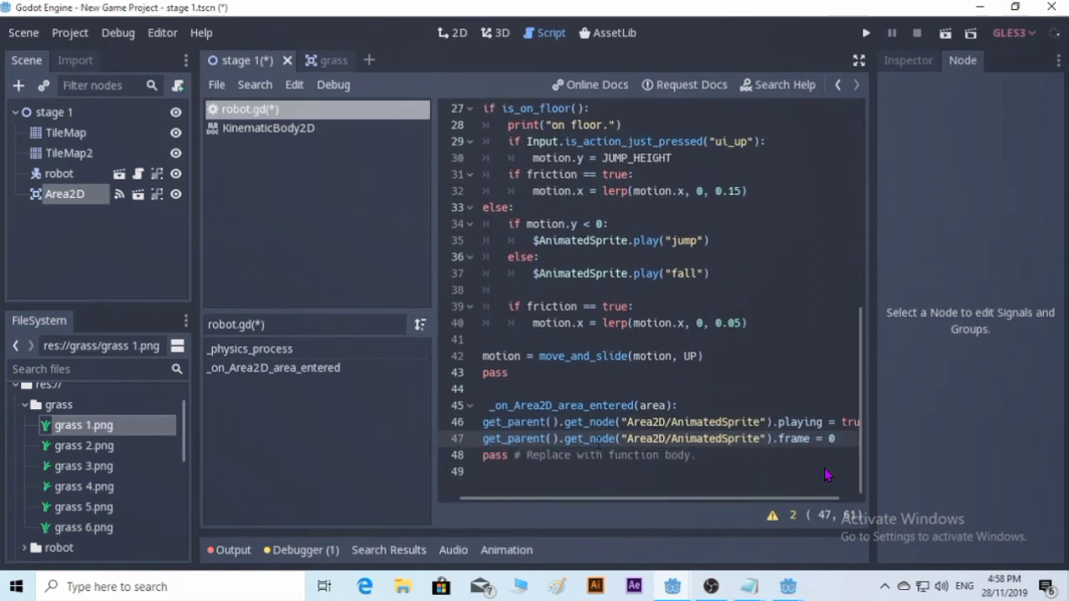
left_click_drag(579, 501, 518, 500)
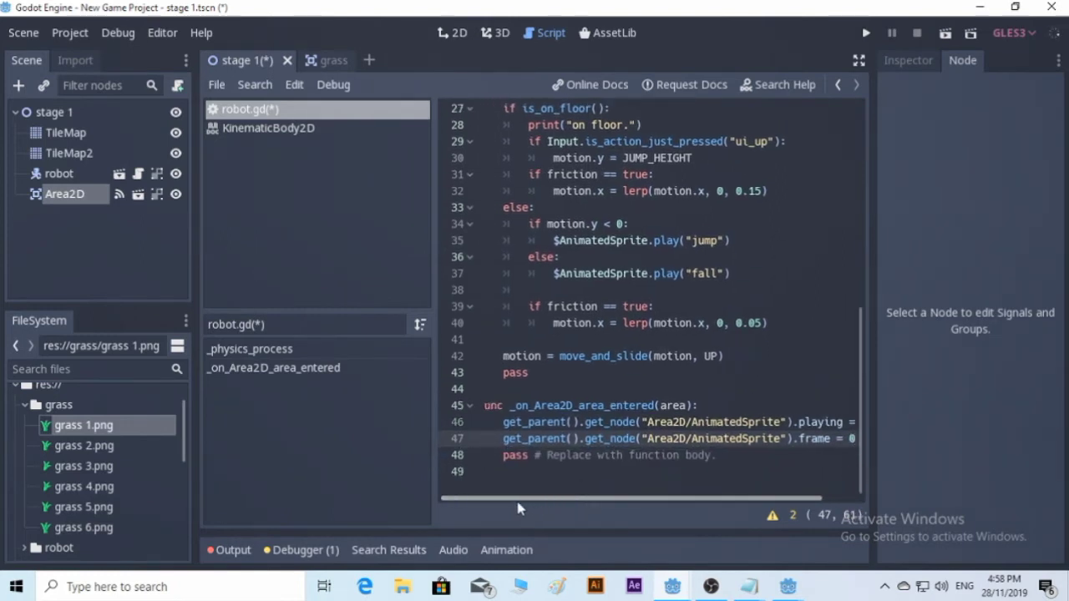
mouse_move(750, 586)
left_click(809, 517)
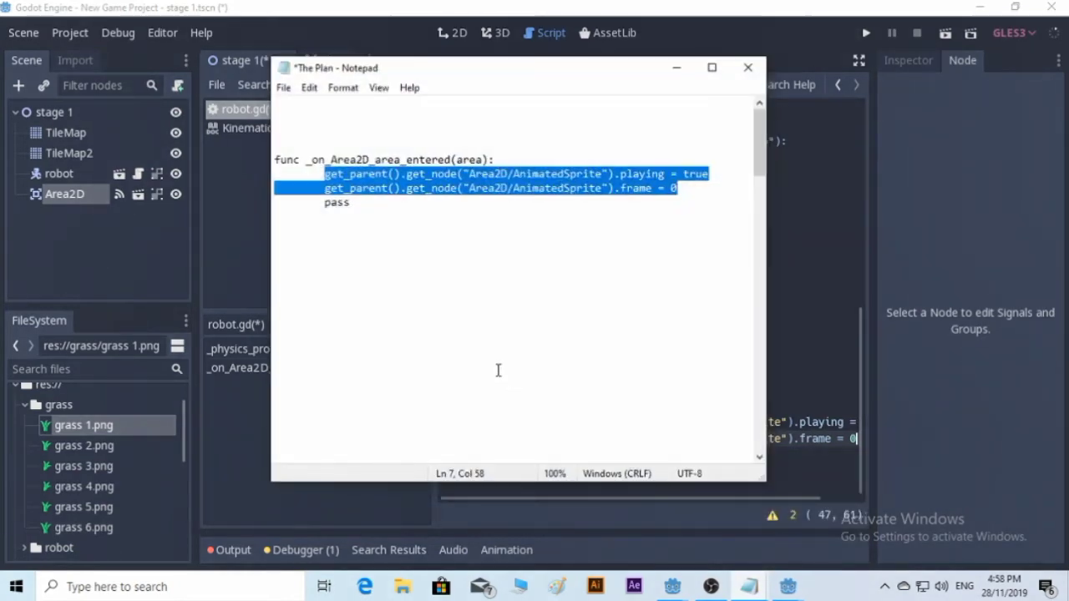
left_click(676, 68)
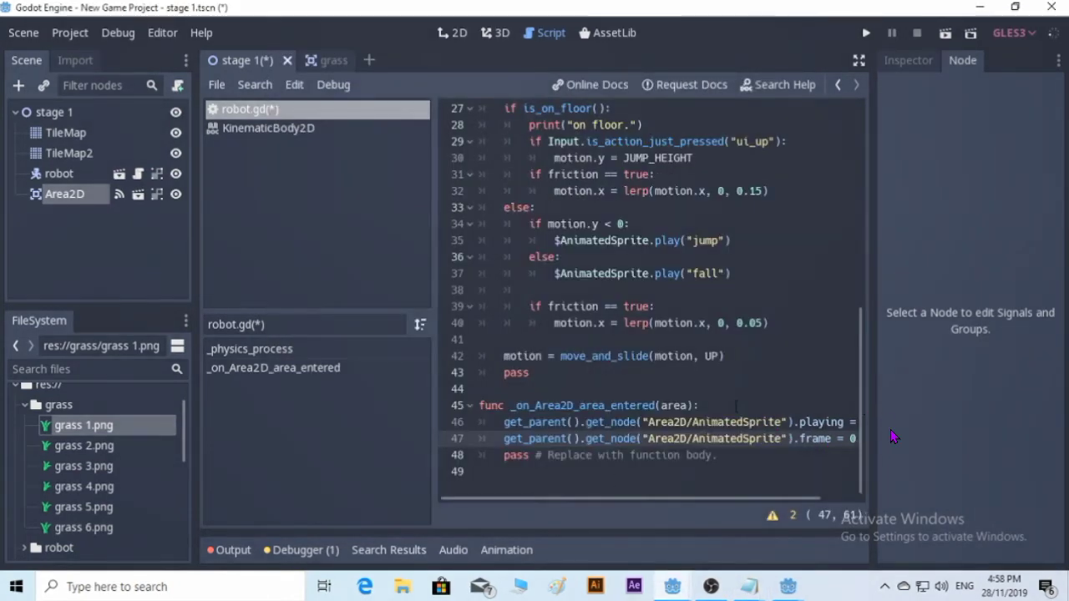
key("ctrl+s")
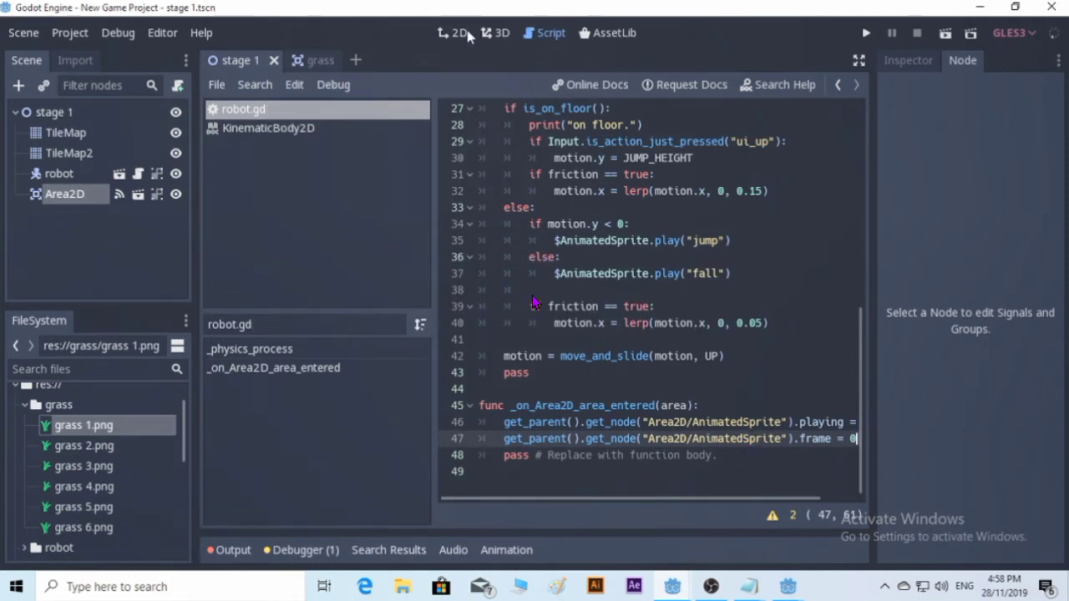
Step: Run the stage scene with F6 and walk the robot back and forth over the grass sprout
left_click(458, 32)
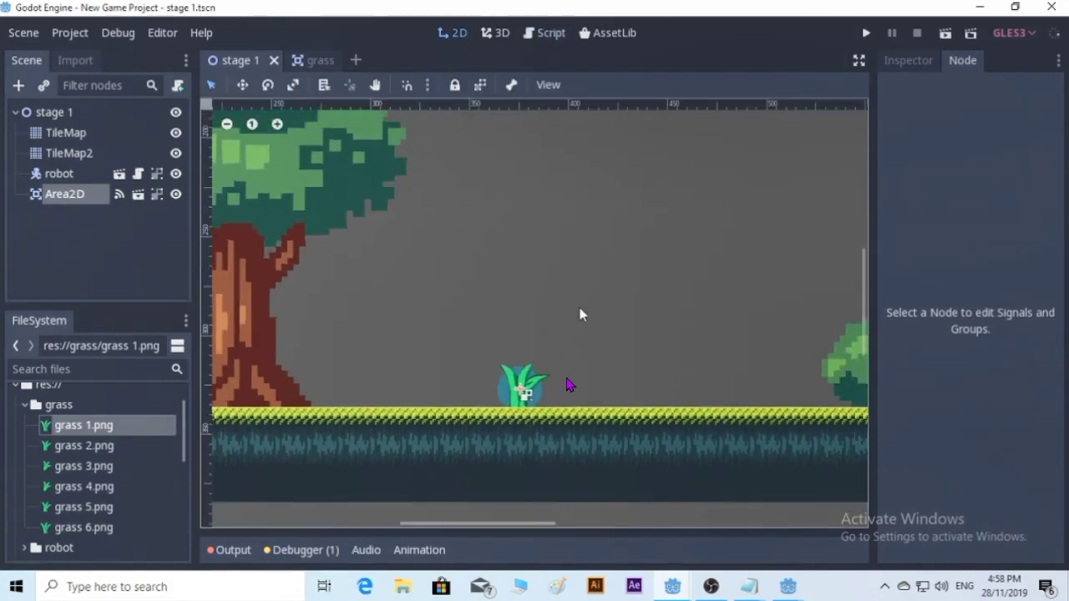
scroll(582, 315, "down", 5)
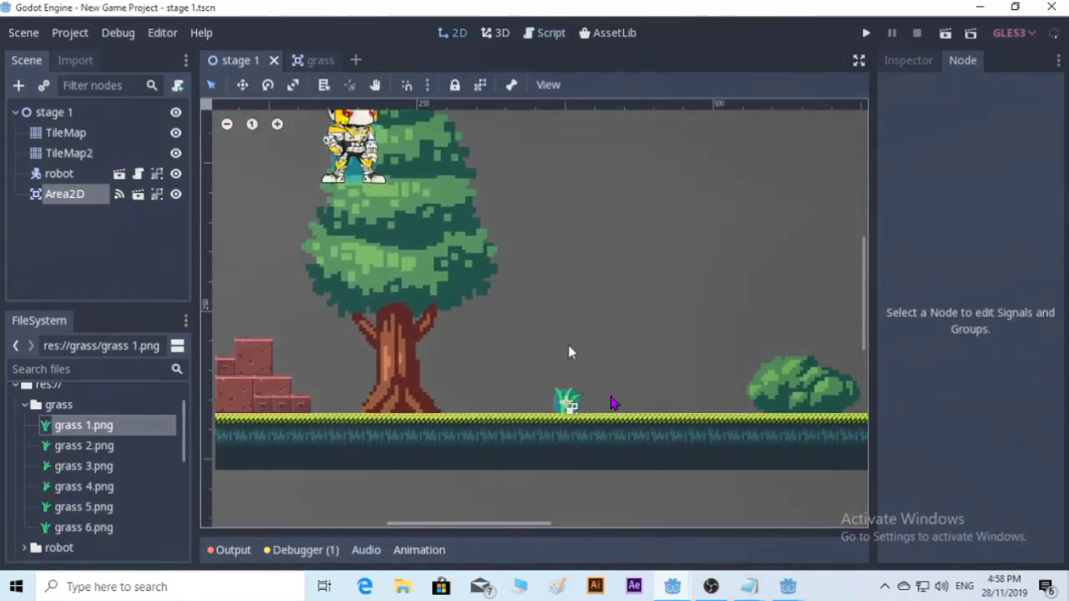
key("F6")
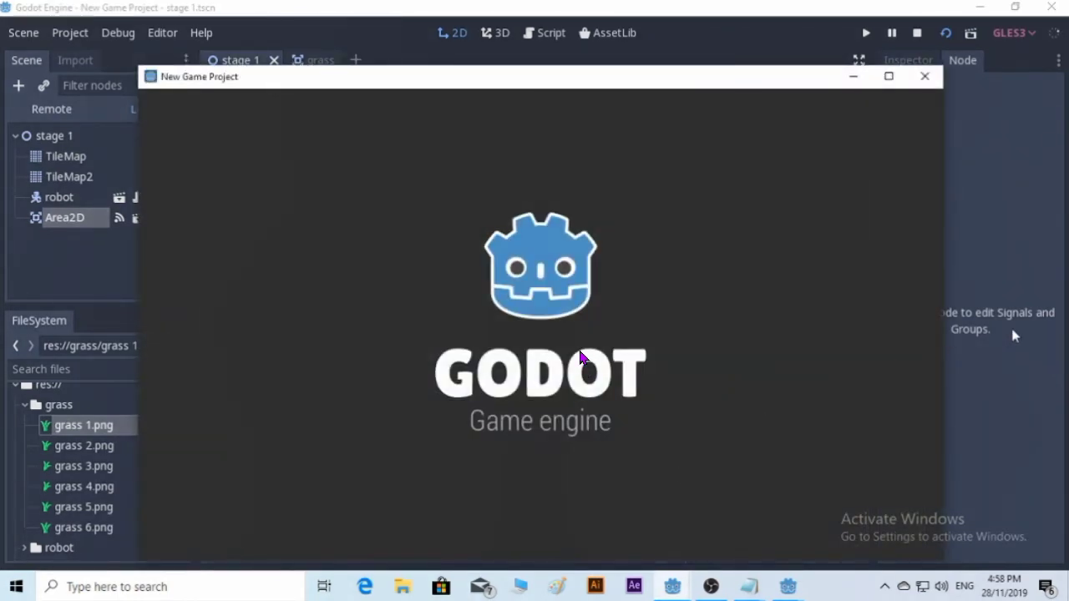
key("Right")
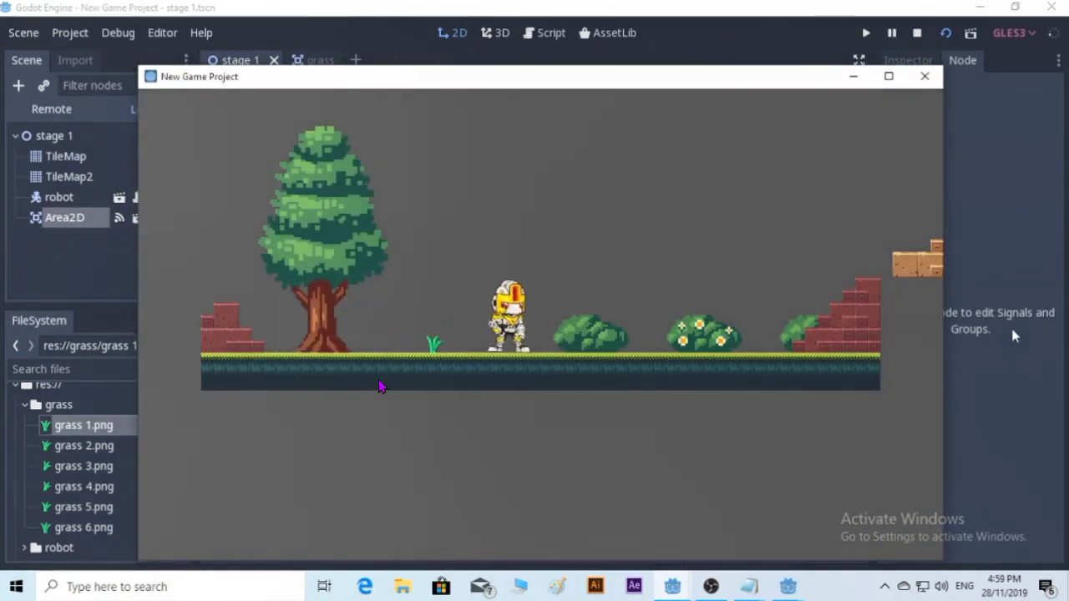
key("Left")
key("Right")
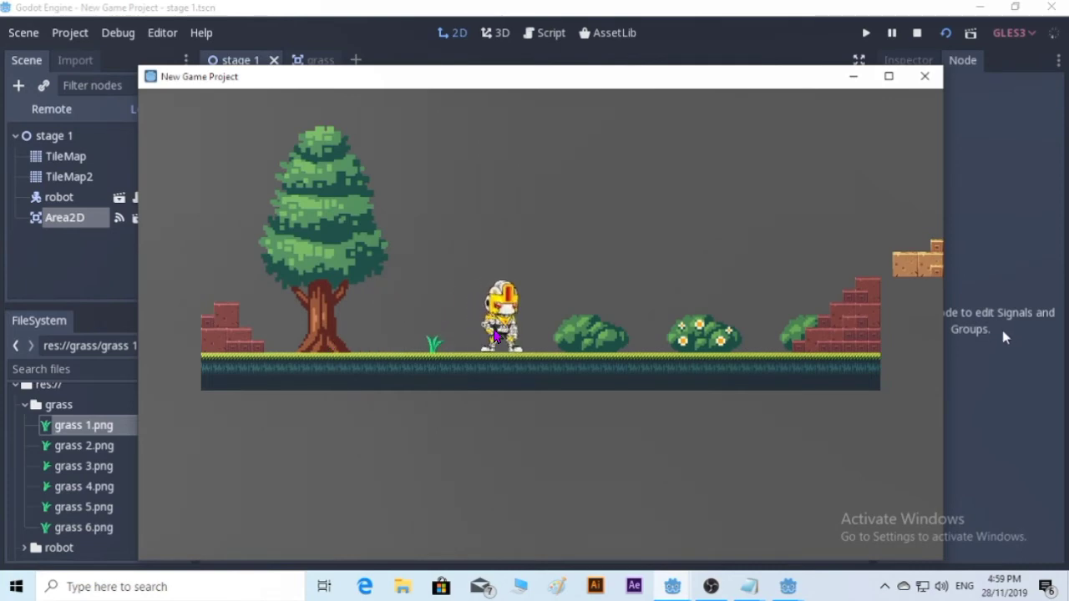
key("Left")
key("Right")
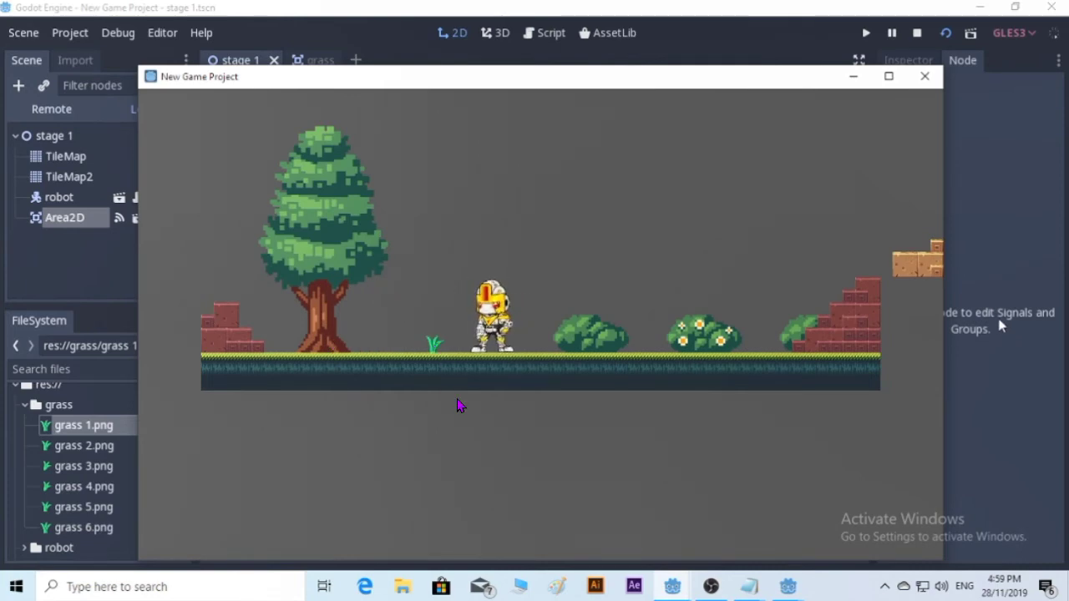
Step: Close the running game window and return to the robot.gd script
left_click(925, 77)
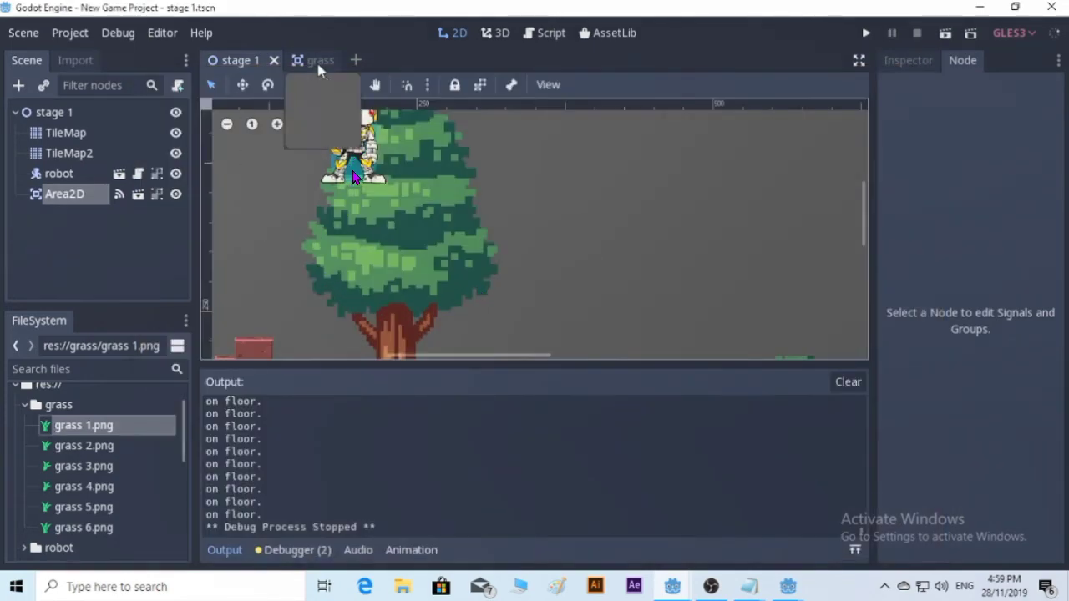
left_click(55, 174)
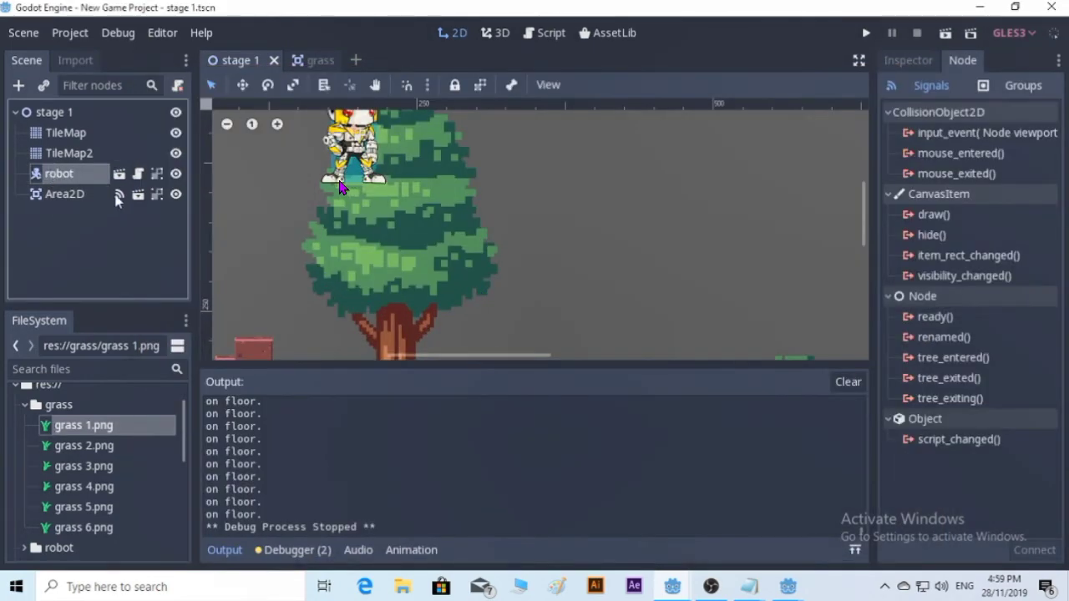
left_click(548, 35)
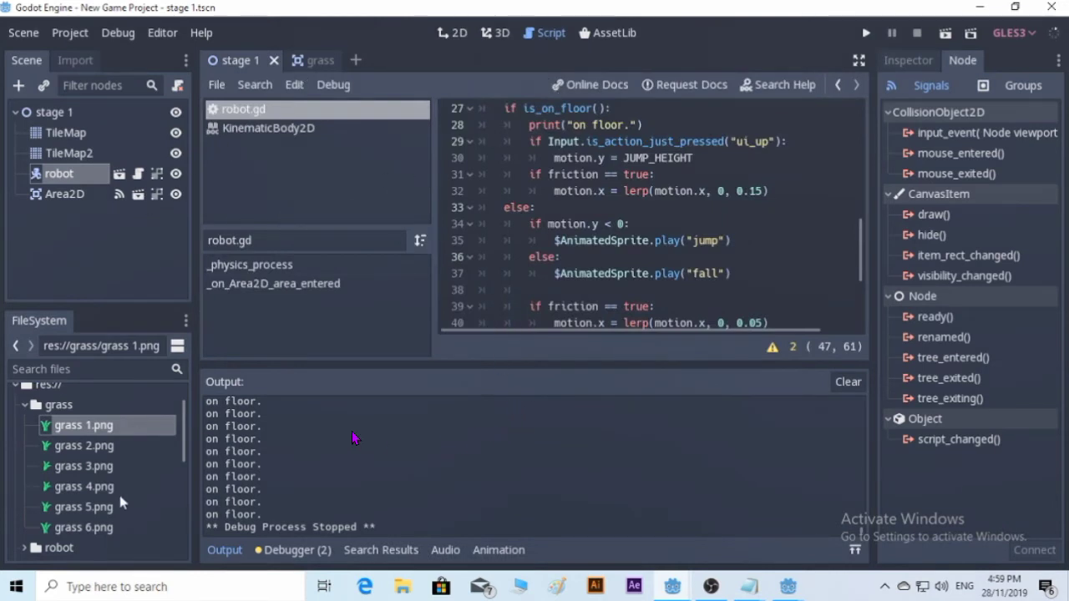
Step: Open robot.tscn from the FileSystem dock and expand the robot node's children
left_click(25, 404)
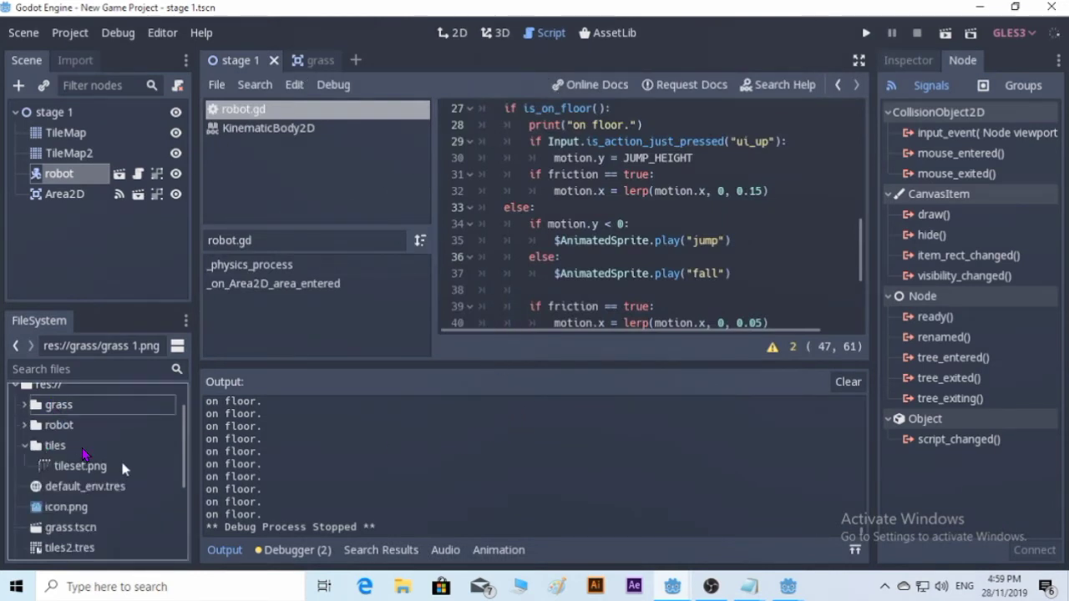
left_click(24, 445)
scroll(151, 476, "down", 3)
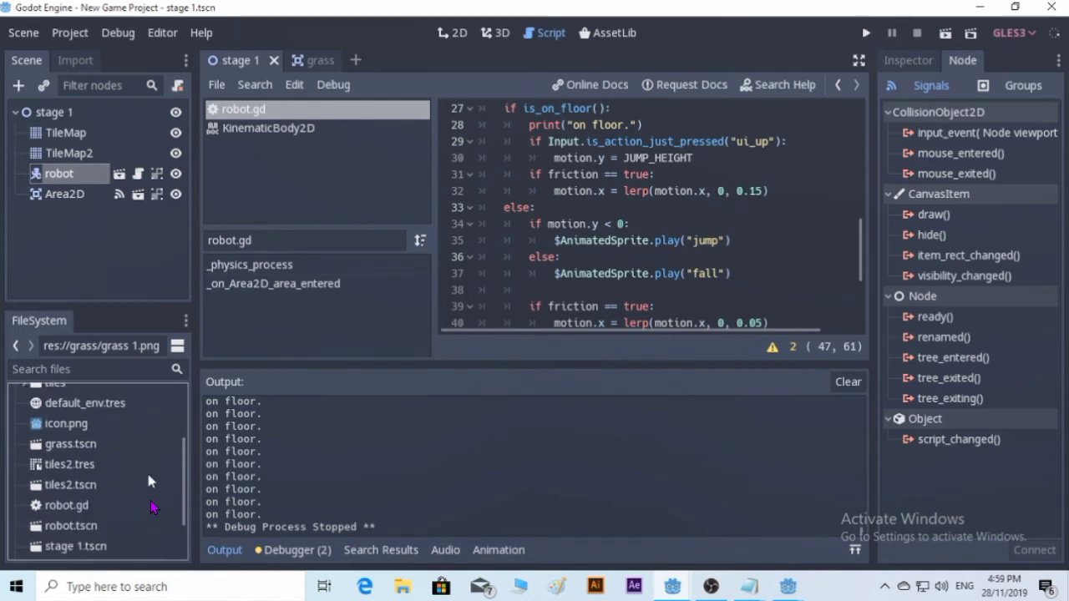
double_click(65, 484)
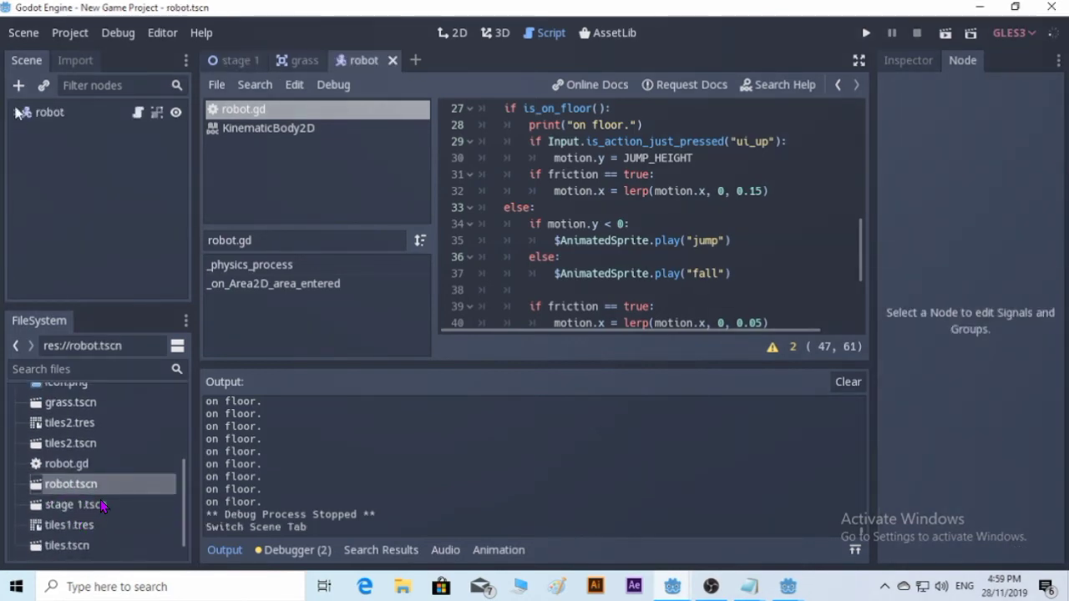
left_click(15, 112)
left_click(48, 113)
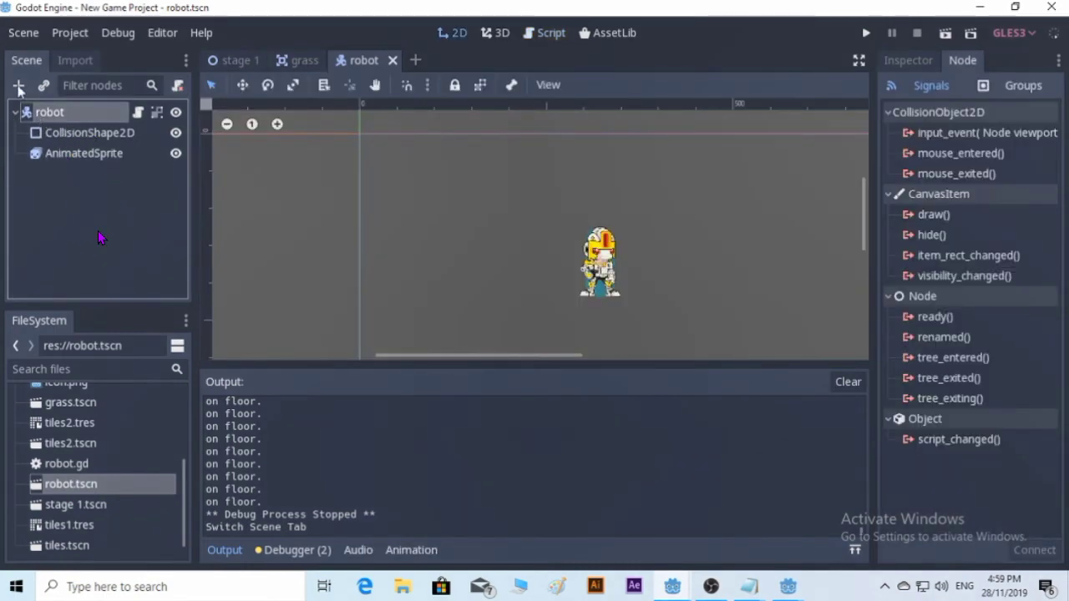
Step: Add an Area2D under robot with a CollisionShape2D child
left_click(18, 85)
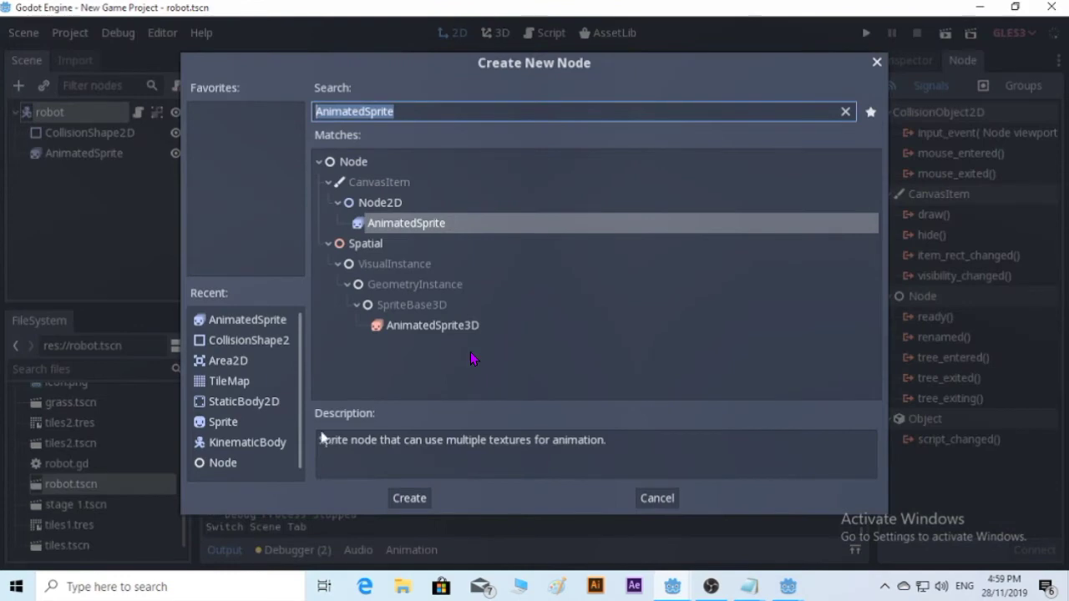
left_click(230, 364)
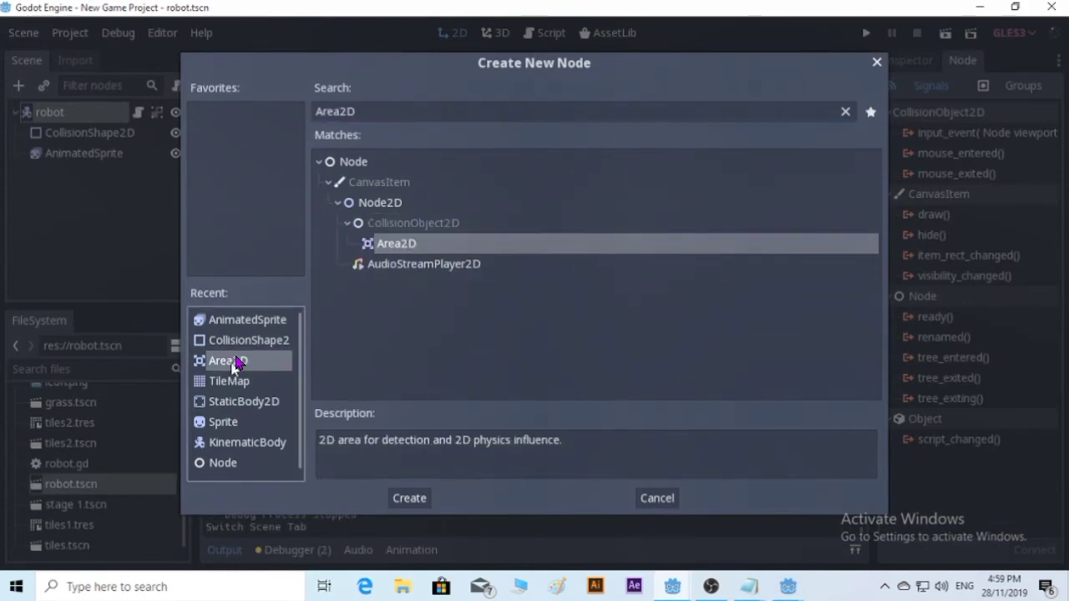
left_click(408, 499)
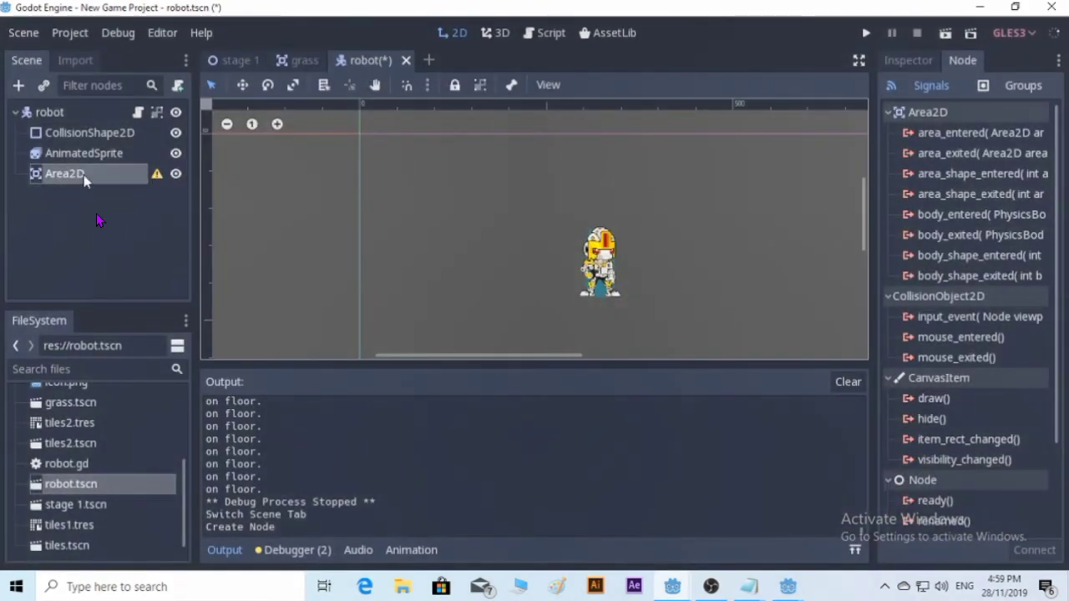
right_click(55, 178)
left_click(84, 177)
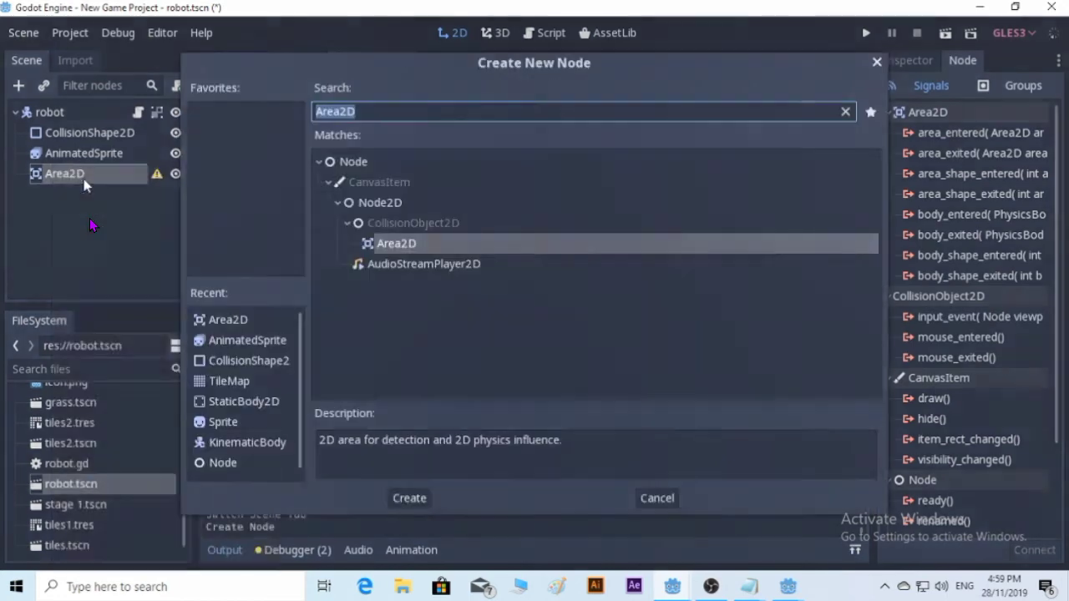
left_click(251, 360)
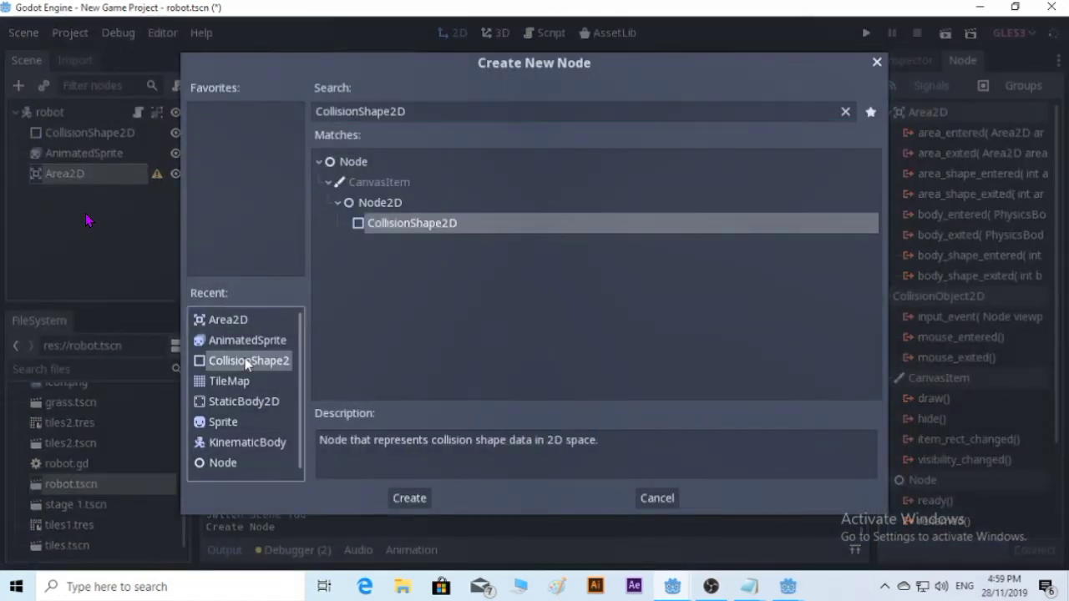
left_click(409, 497)
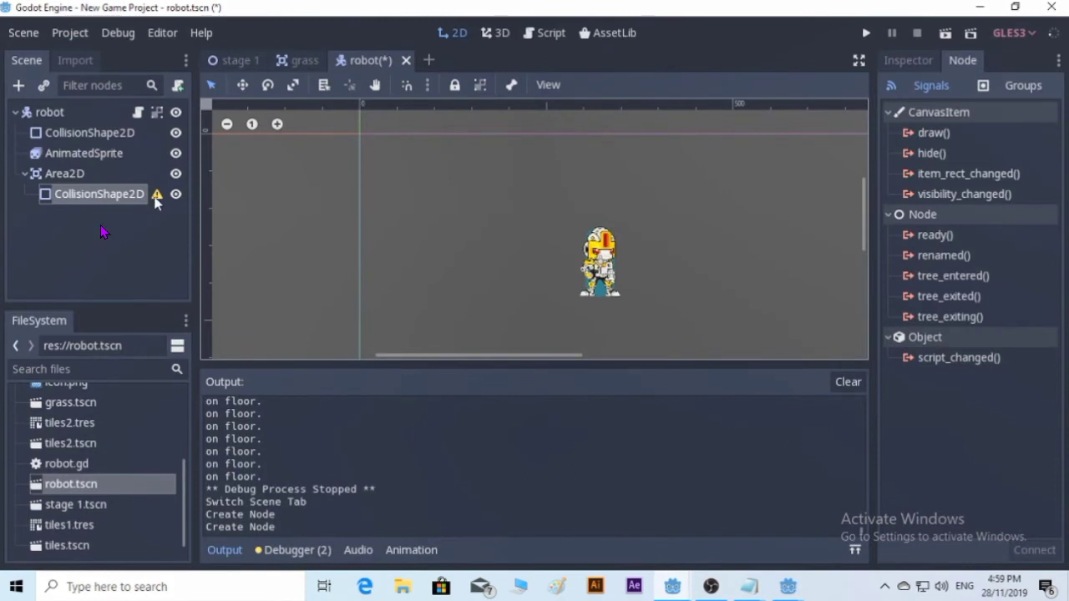
Step: Give the Area2D's CollisionShape2D a new CapsuleShape2D in the Inspector
mouse_move(157, 200)
left_click(919, 66)
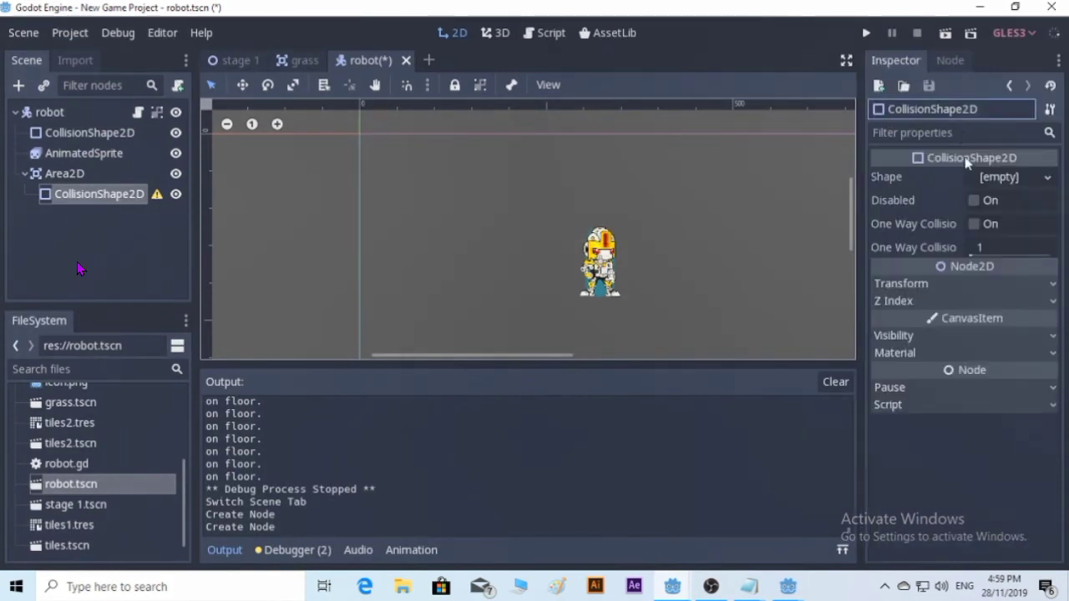
left_click(67, 177)
left_click(70, 196)
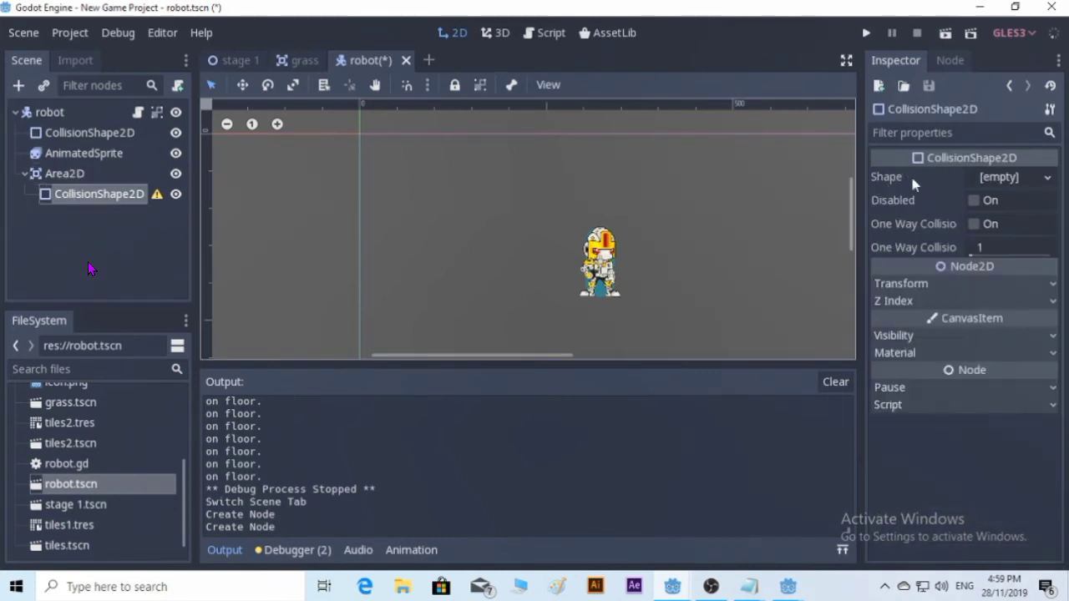
left_click(994, 178)
left_click(941, 200)
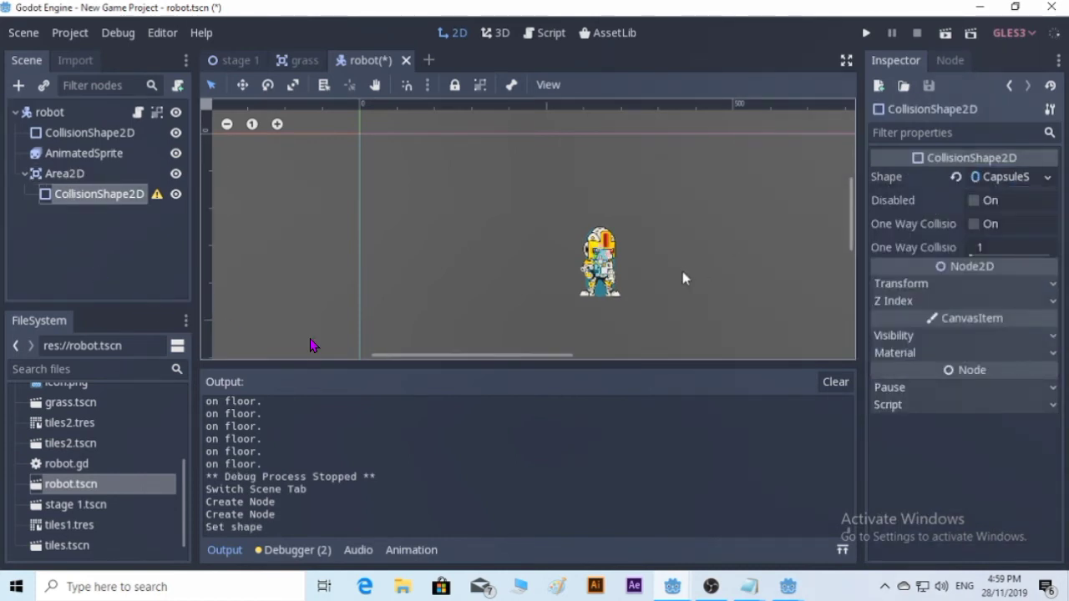
scroll(624, 256, "up", 6)
scroll(642, 257, "up", 1)
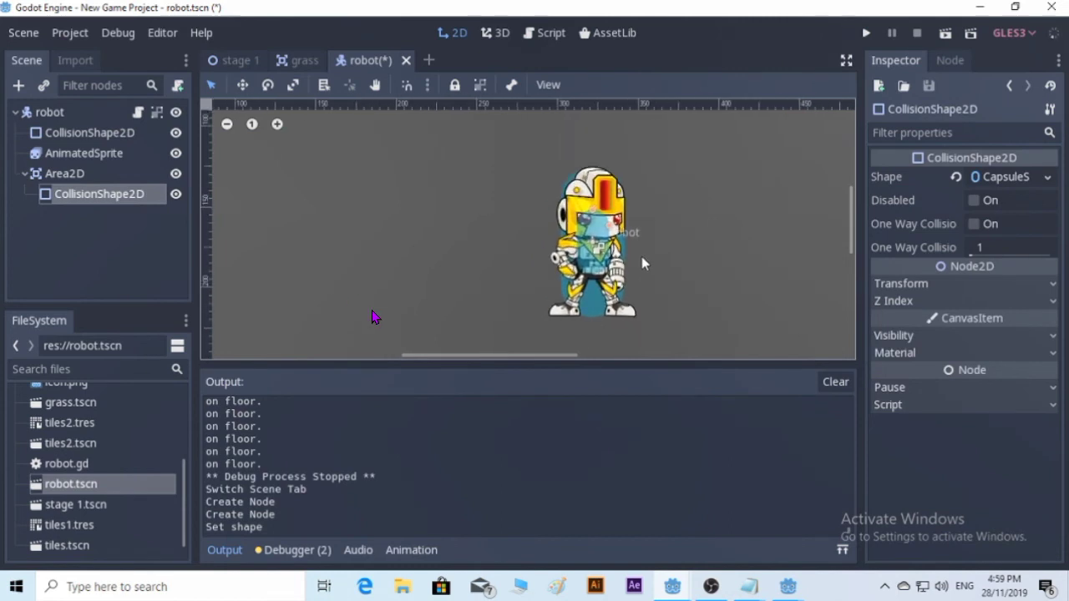
scroll(653, 262, "up", 3)
scroll(653, 265, "up", 1)
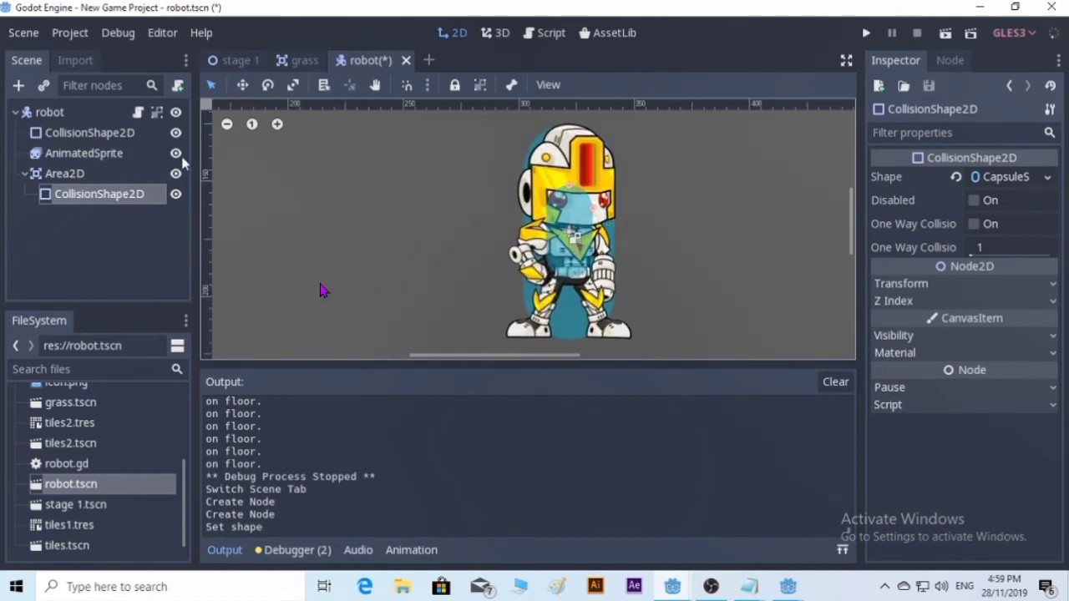
Step: Hide the original collision shape, stretch the capsule up over the robot's head, and save robot.tscn
left_click(175, 133)
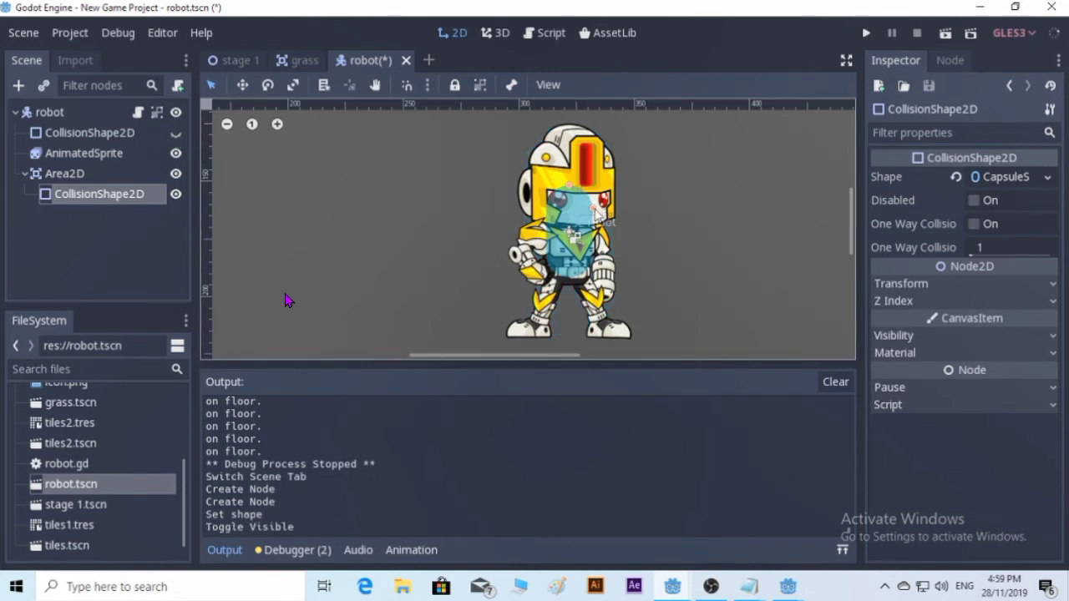
left_click_drag(597, 213, 574, 125)
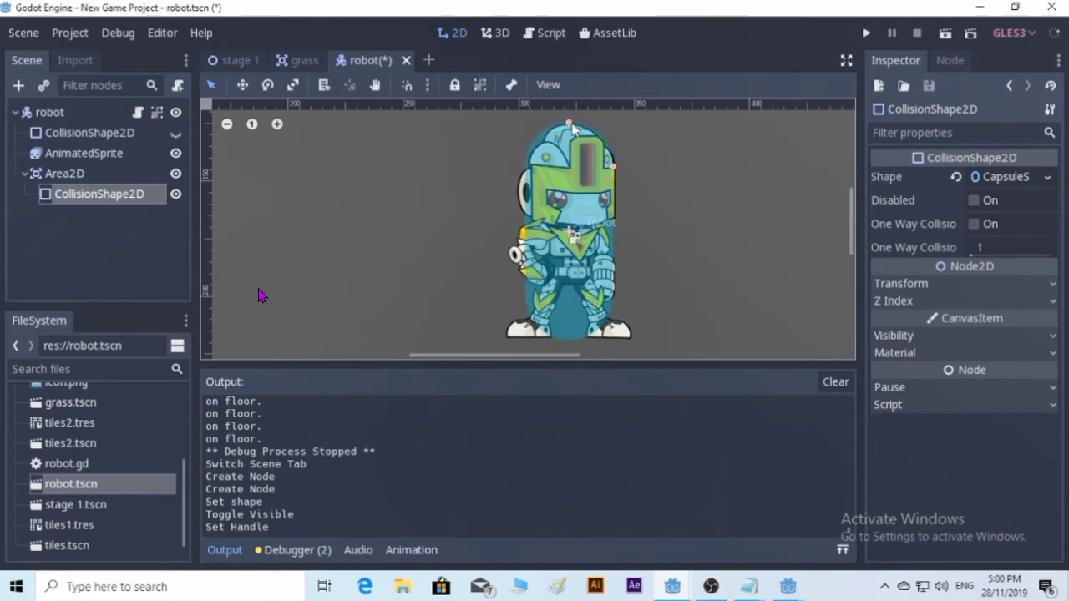
left_click(23, 176)
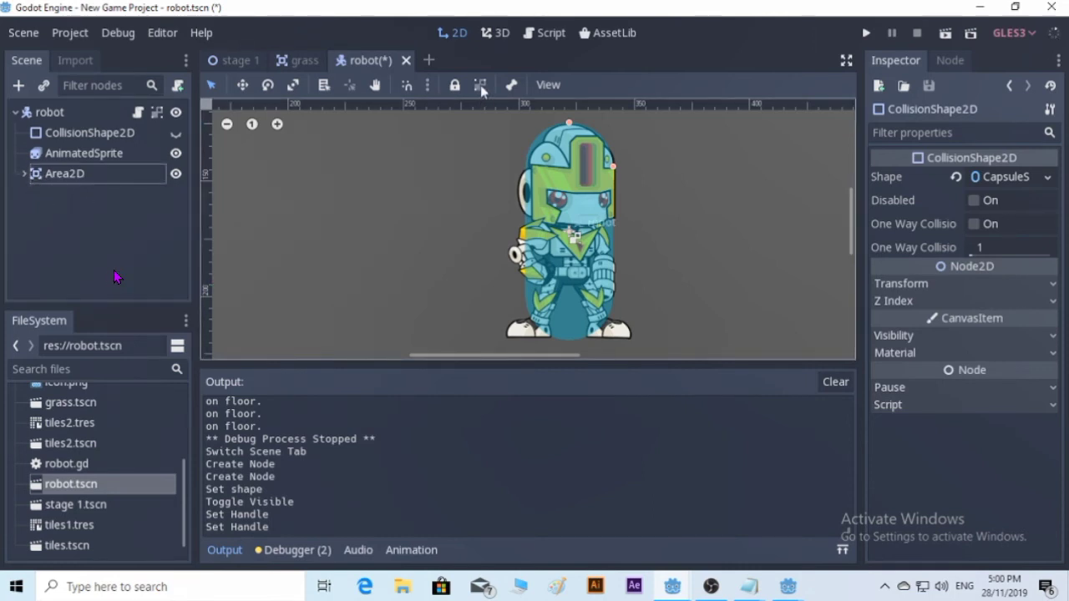
left_click(16, 114)
key("ctrl+s")
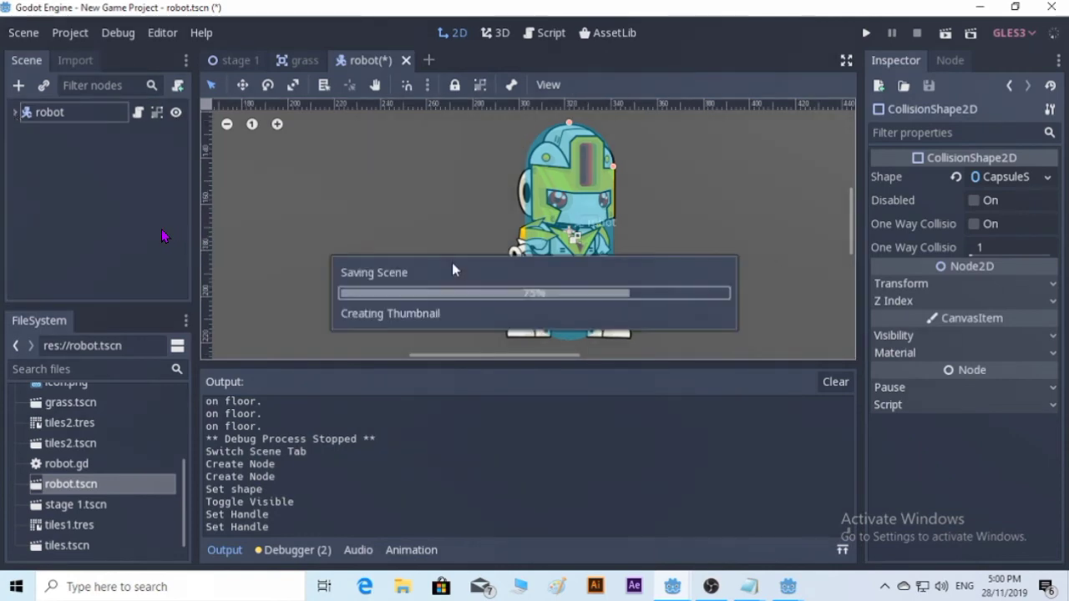
Step: Run stage 1 with F6 and move the robot right and left past the grass
left_click(301, 60)
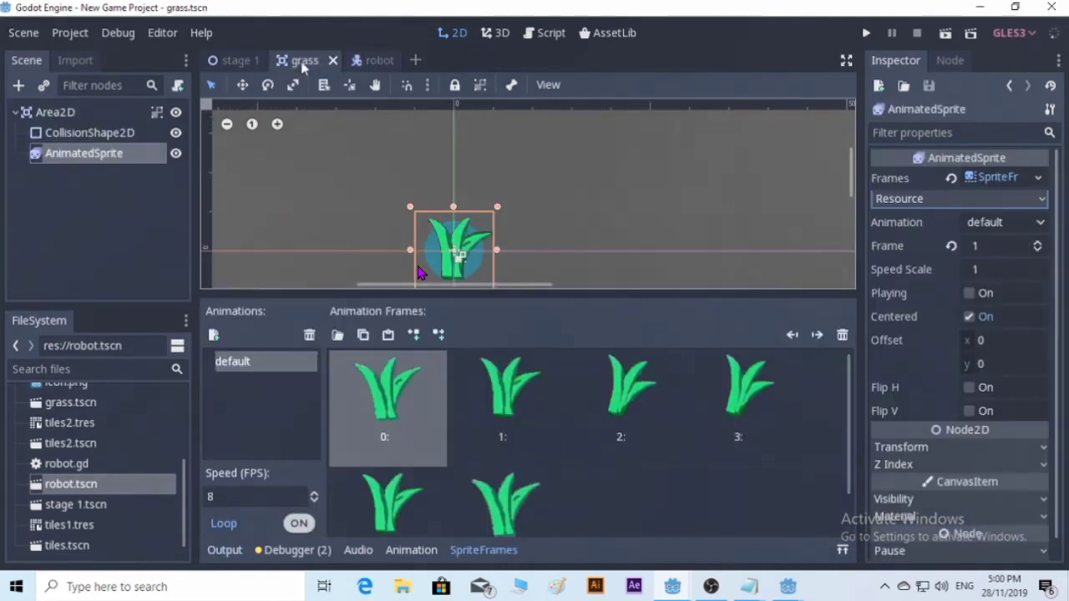
left_click(234, 59)
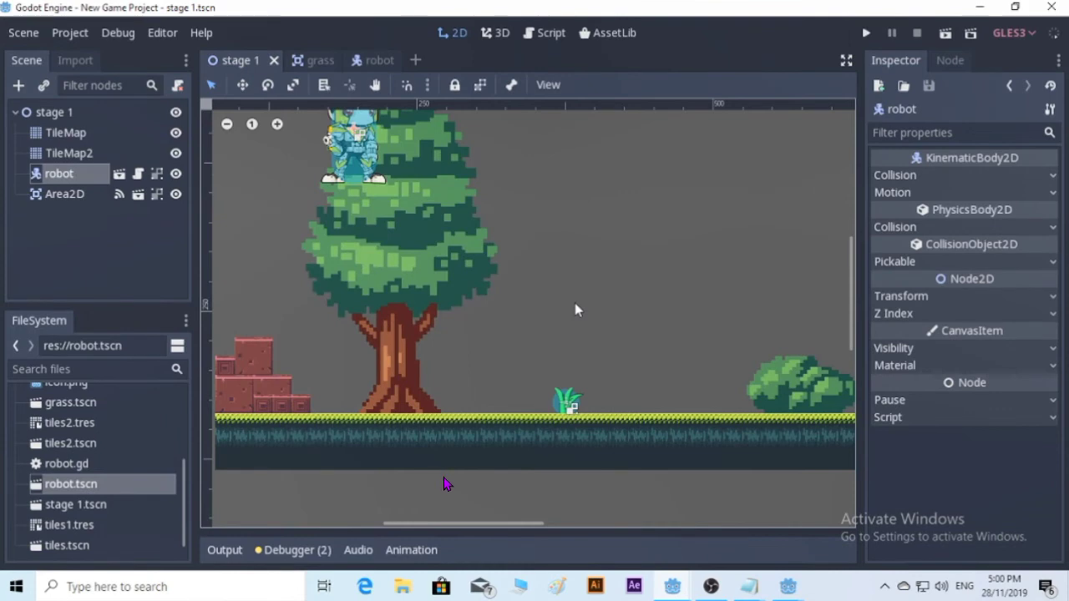
key("F6")
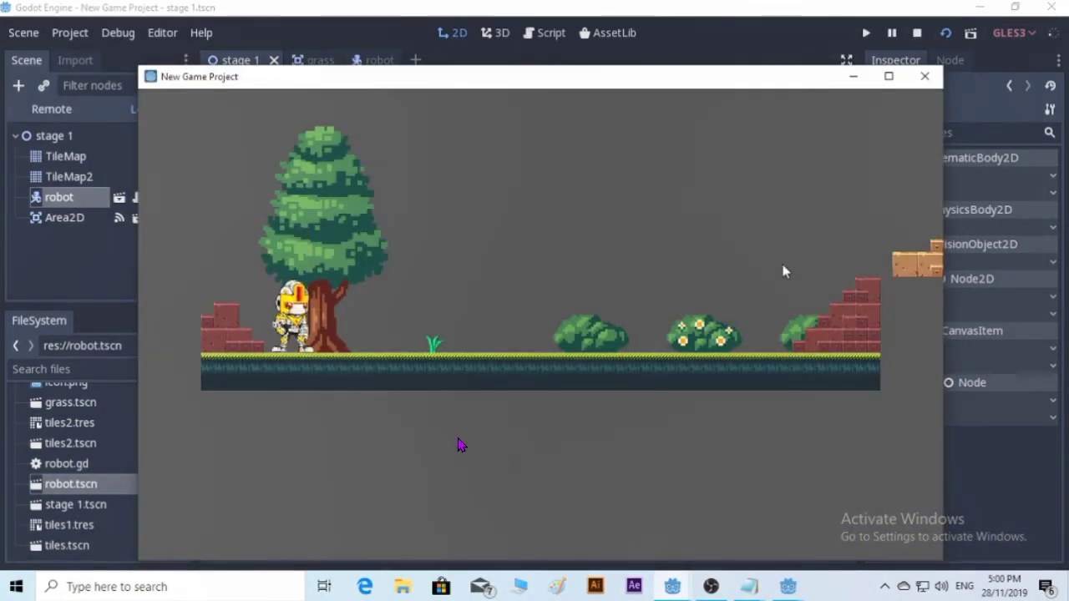
key("Right")
key("Left")
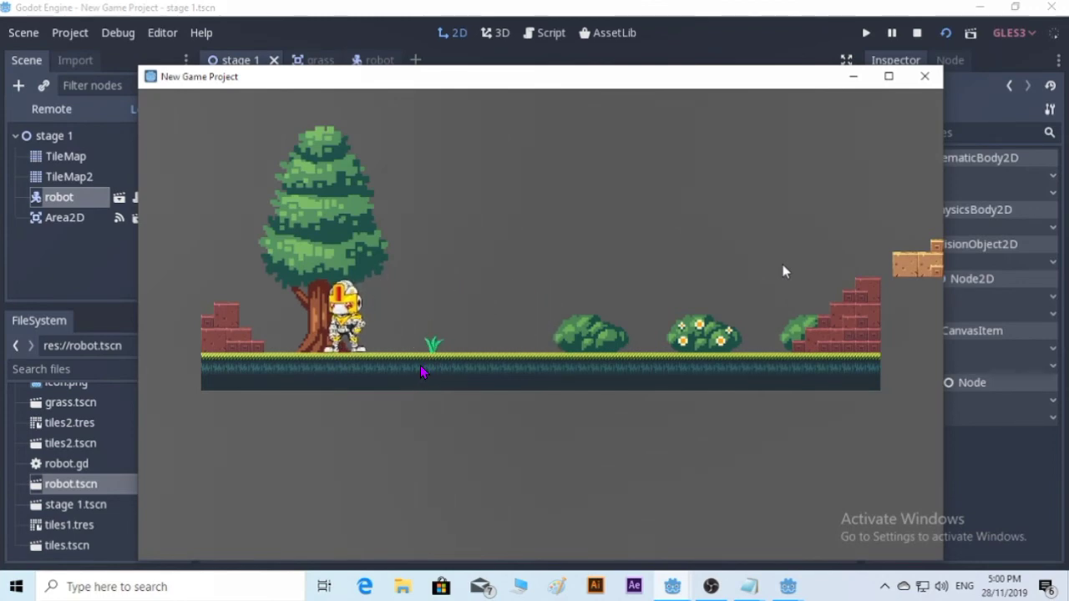
key("Right")
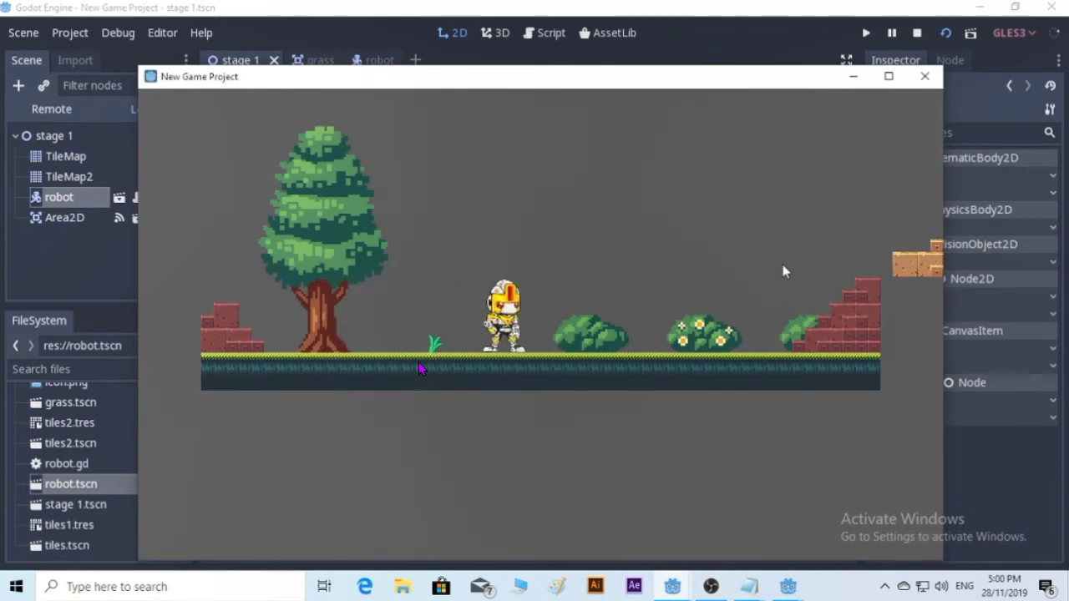
key("Left")
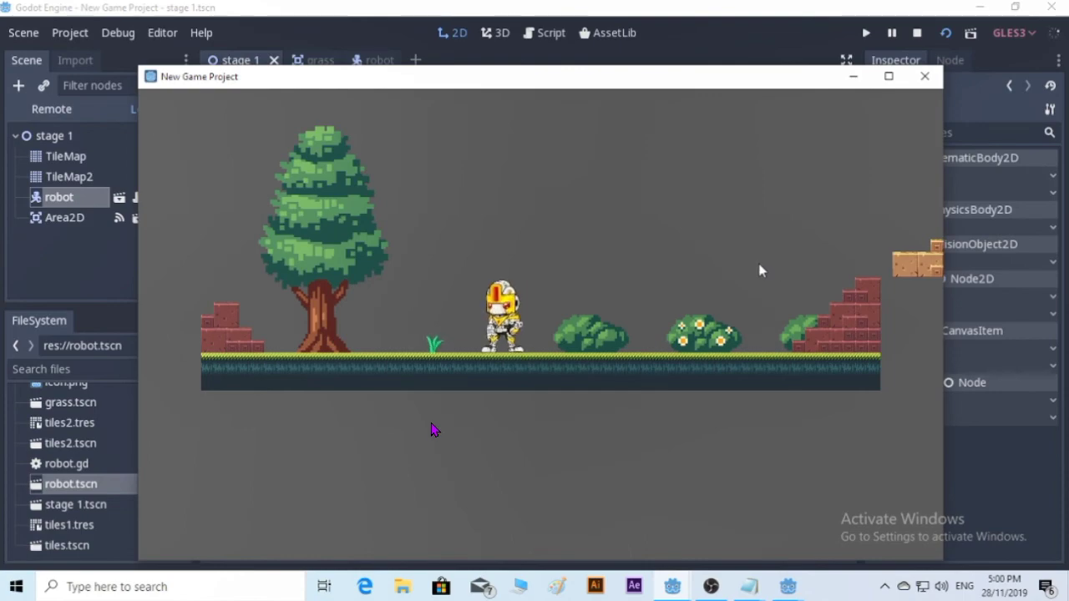
left_click(710, 586)
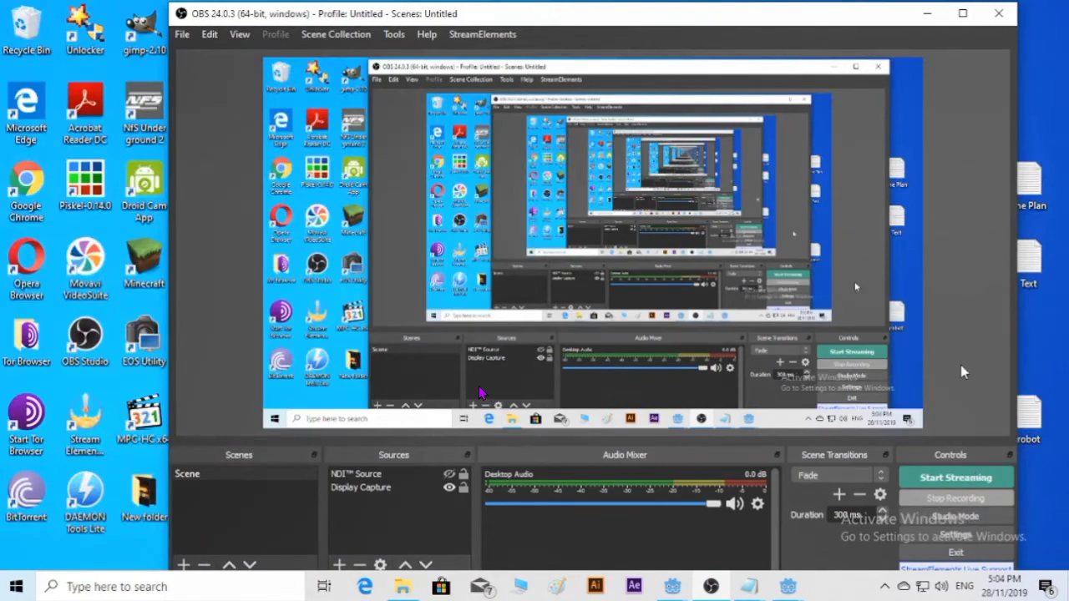
left_click(927, 13)
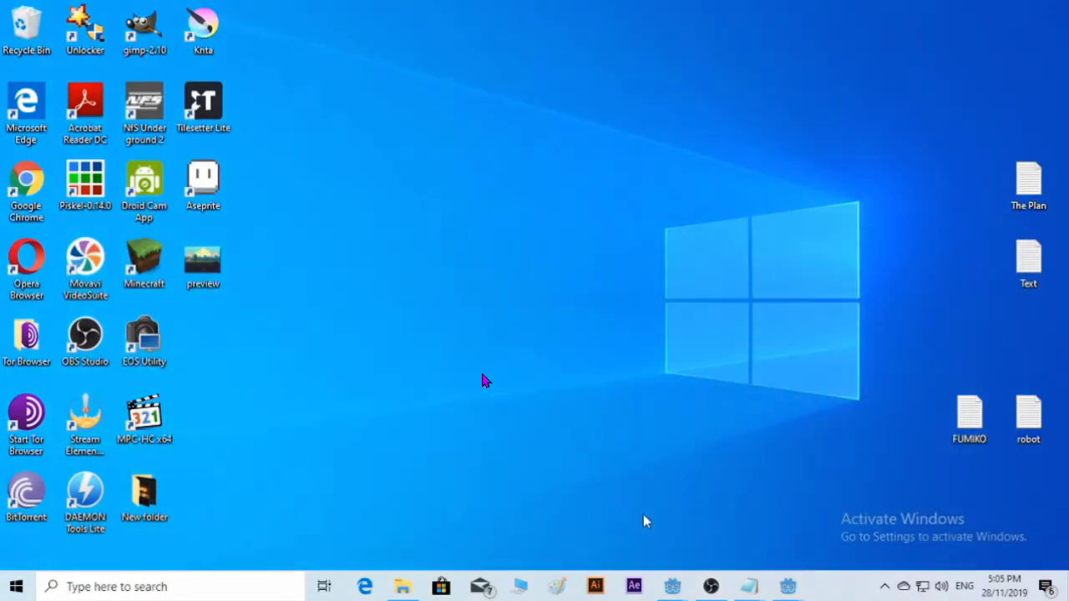
Step: Return to the Godot editor and select the Area2D in stage 1
mouse_move(676, 587)
left_click(746, 529)
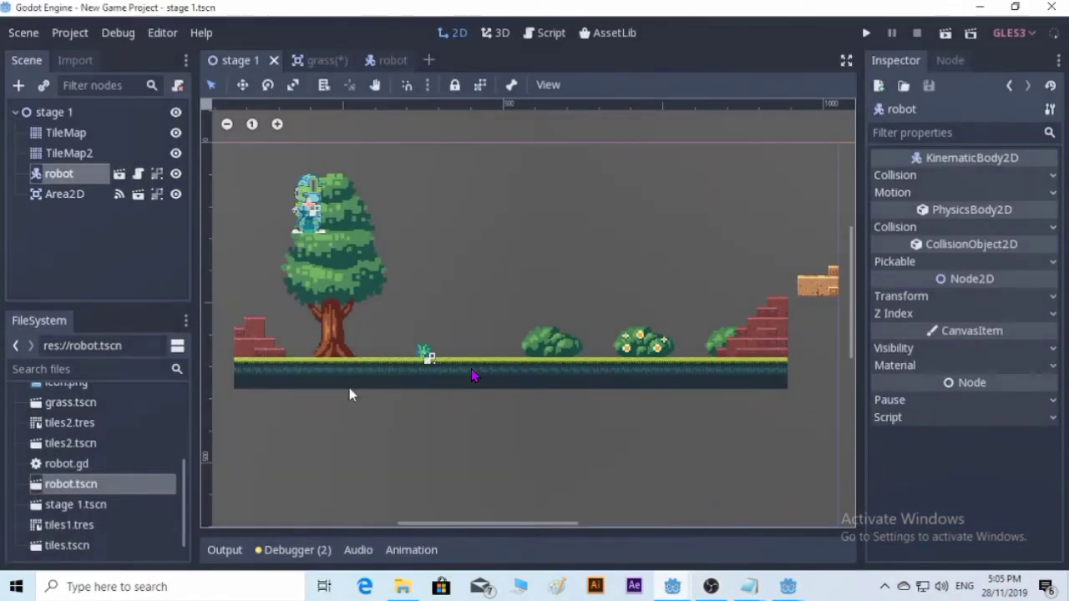
left_click(59, 197)
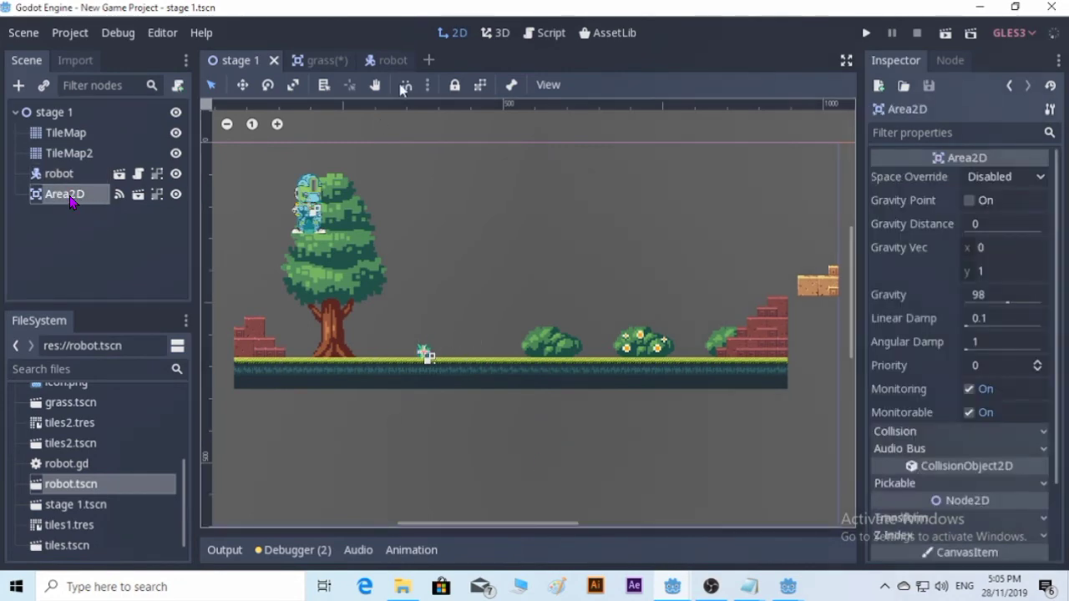
Step: Set the grass AnimatedSprite's Frame to 0, switch Loop off, and save grass.tscn
left_click(320, 63)
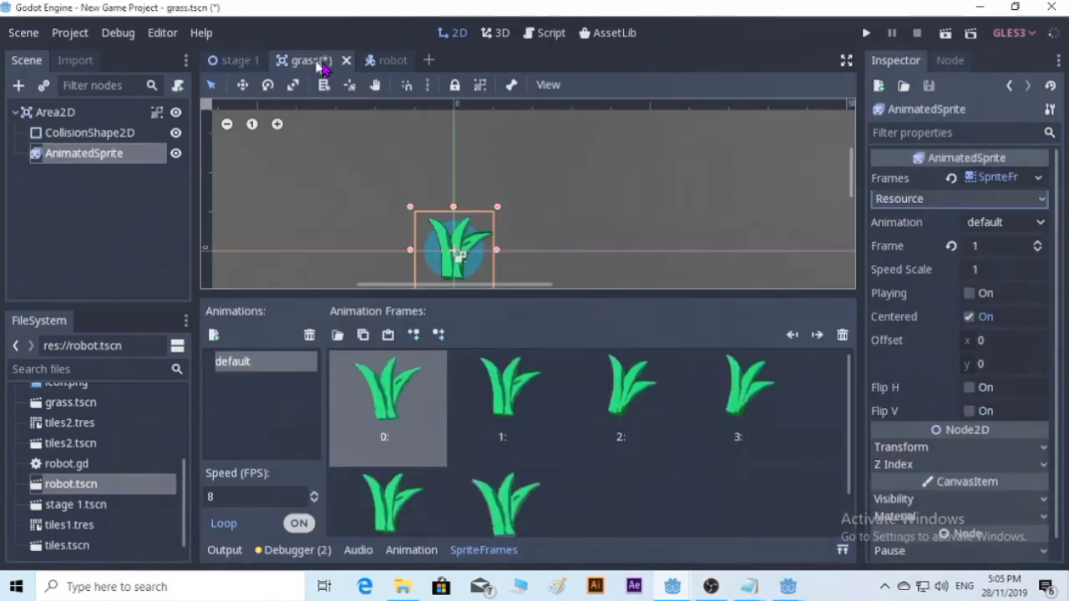
left_click(978, 246)
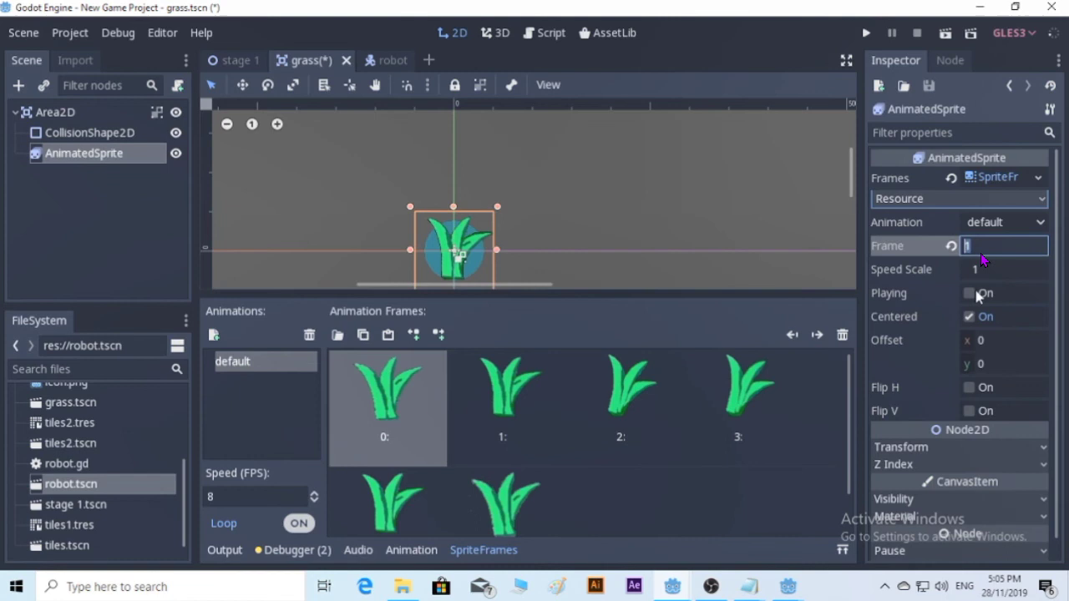
left_click(513, 417)
left_click(389, 432)
type("0")
key("Return")
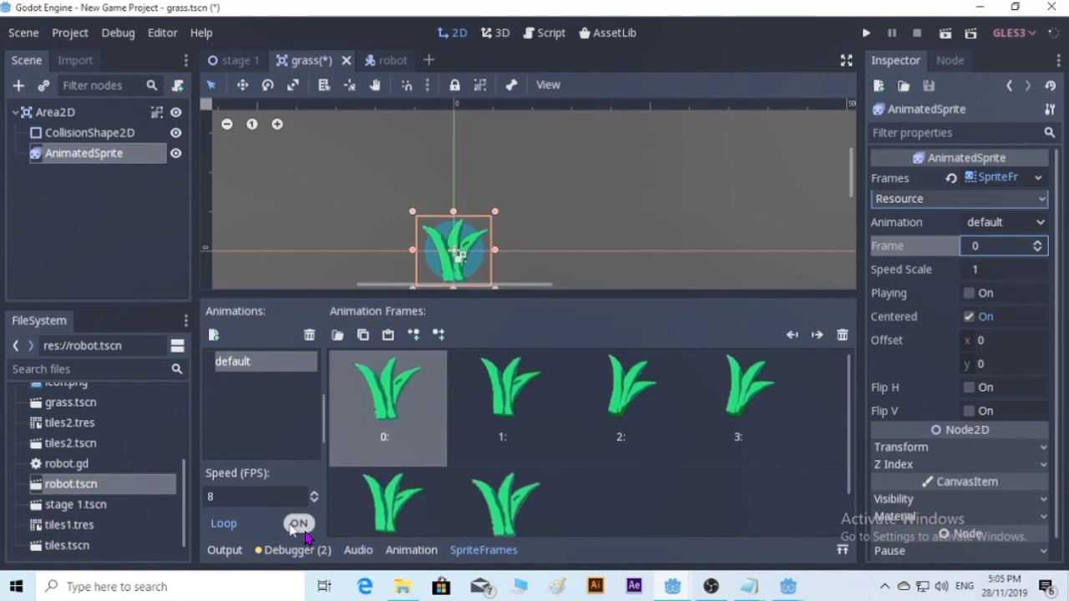
left_click(305, 524)
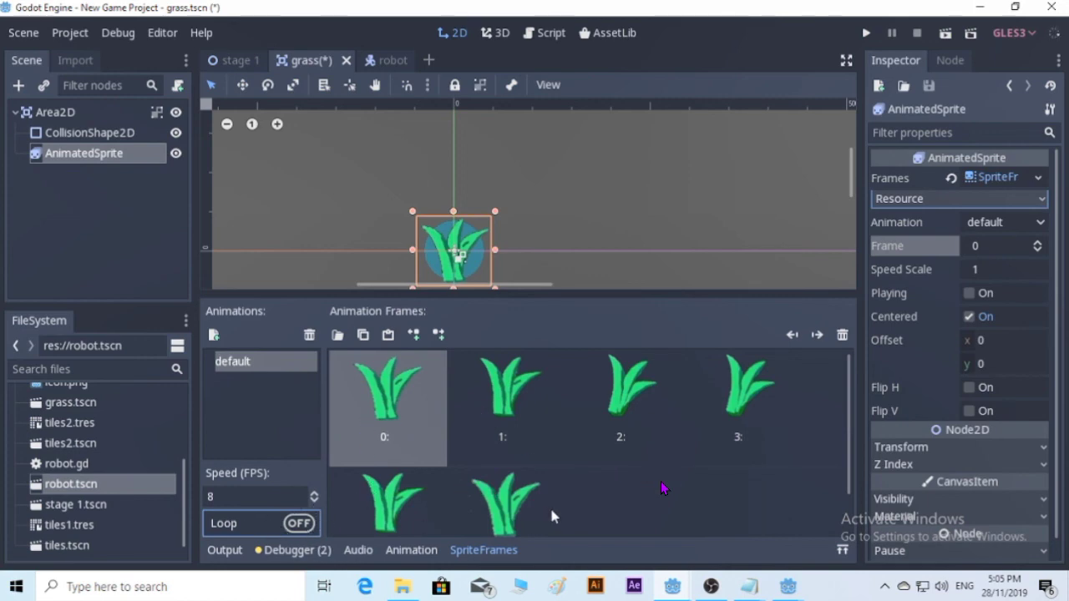
key("ctrl+s")
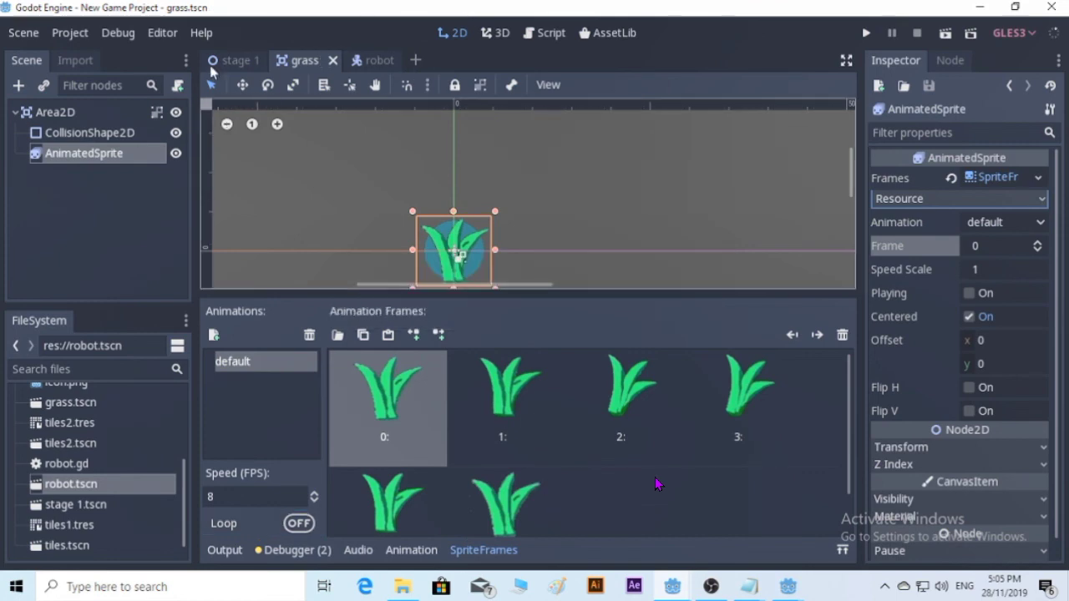
left_click(237, 61)
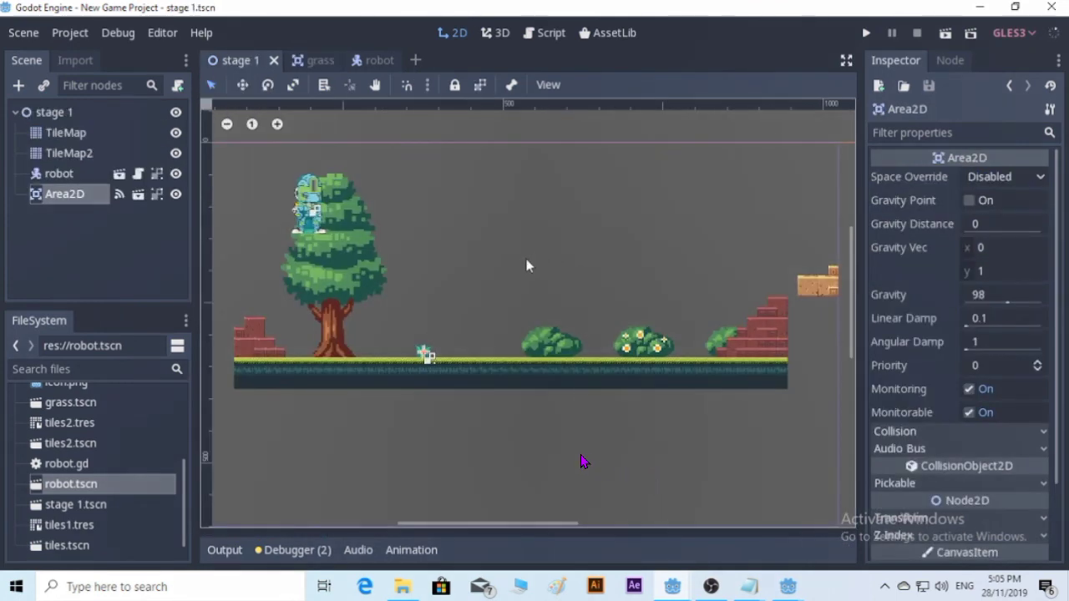
Step: Launch the game with F5 and walk the robot left and right over the grass
key("F5")
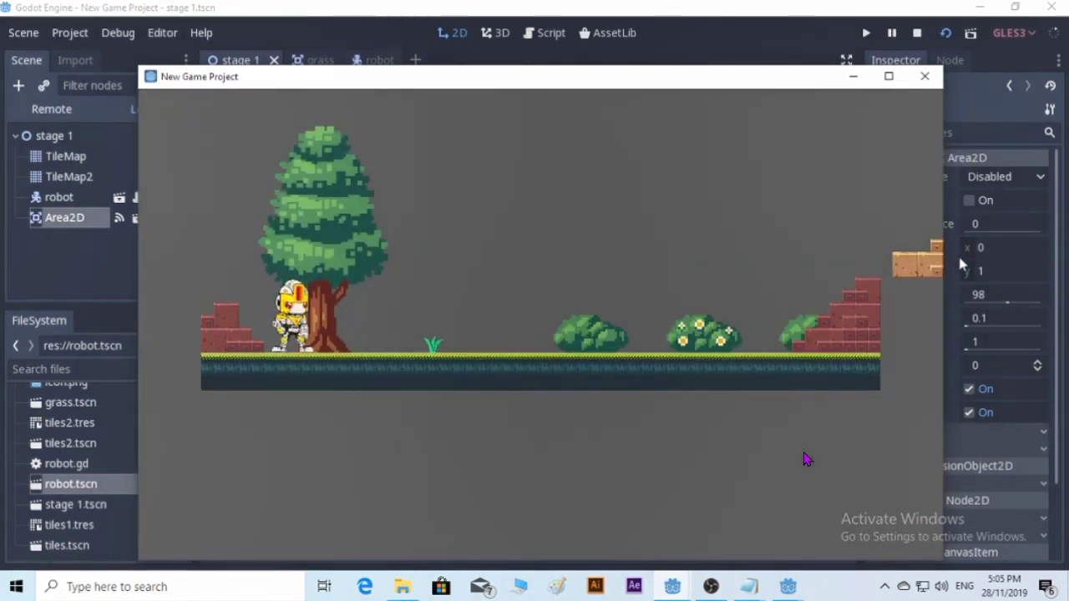
key("Right")
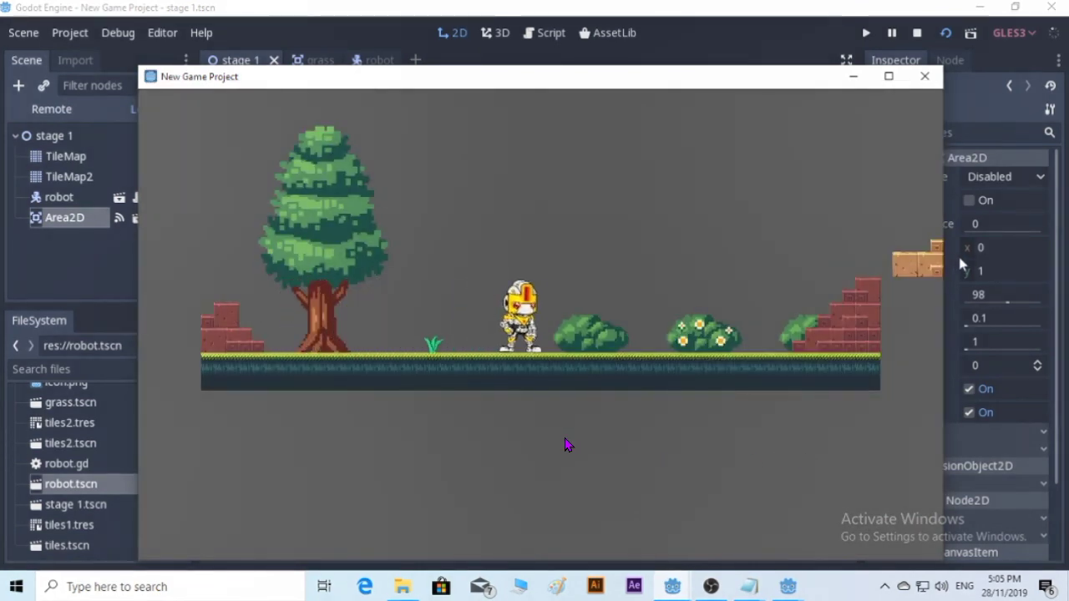
key("Left")
key("Right")
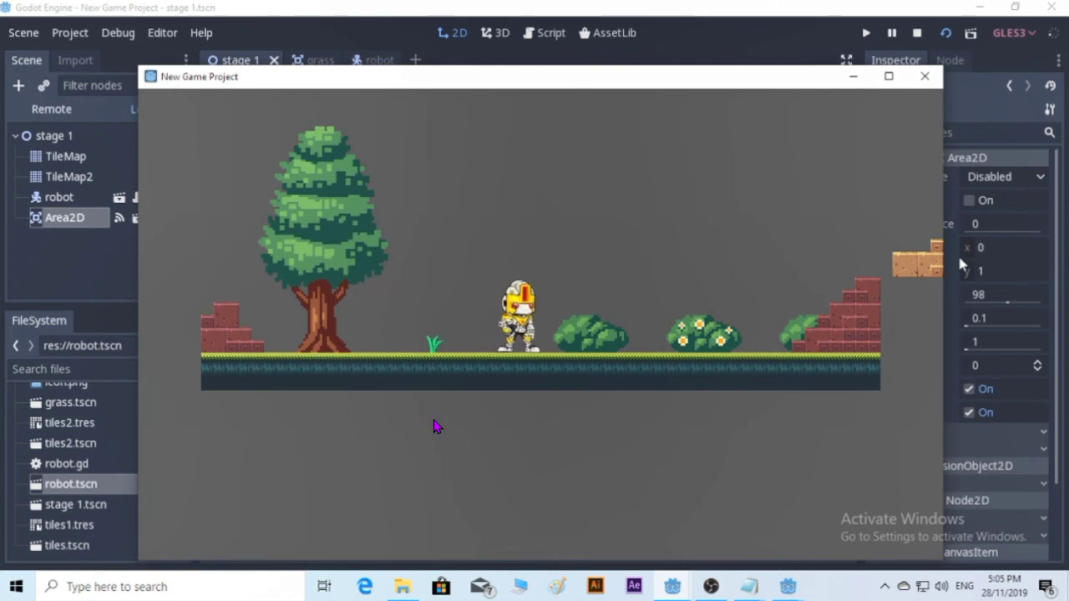
key("Left")
key("Right")
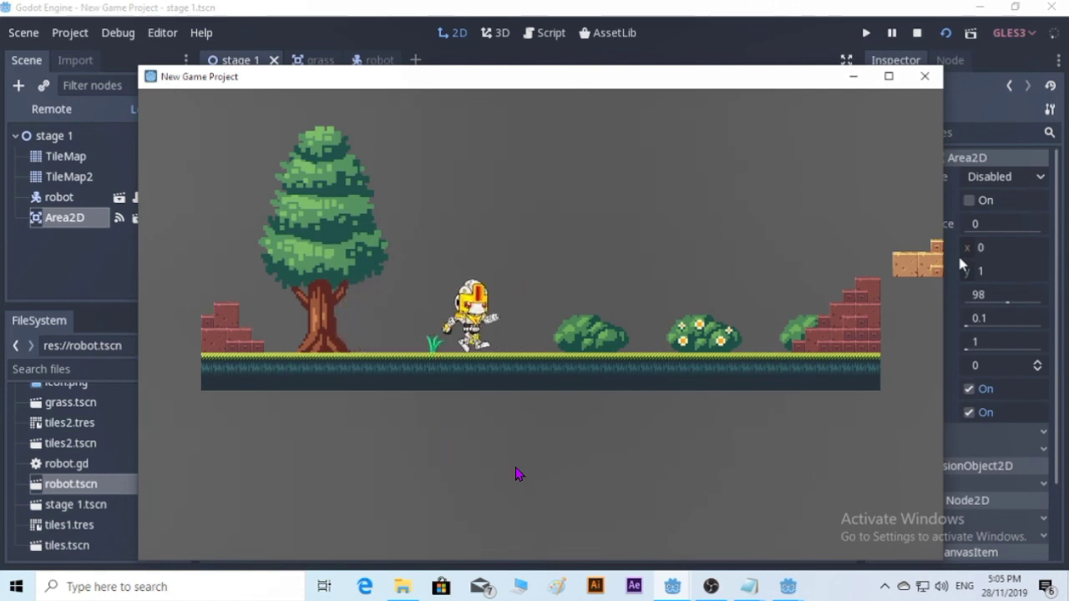
key("Left")
Step: Jump the robot repeatedly beside the tree, steering mid-air, and land near the grass
key("Up")
key("Right")
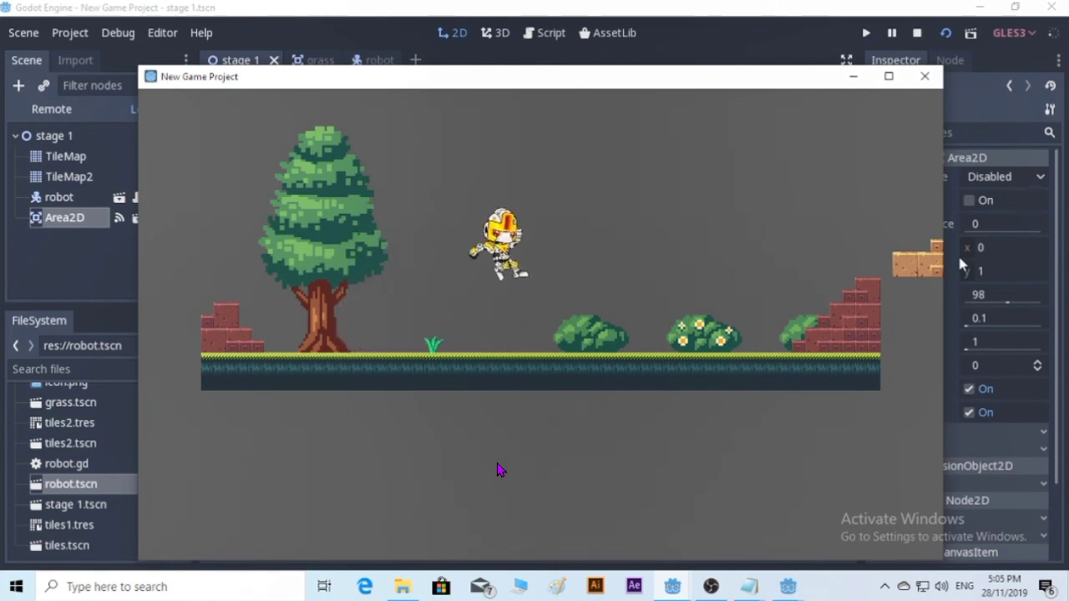
key("Left")
key("Up")
key("Right")
key("Up")
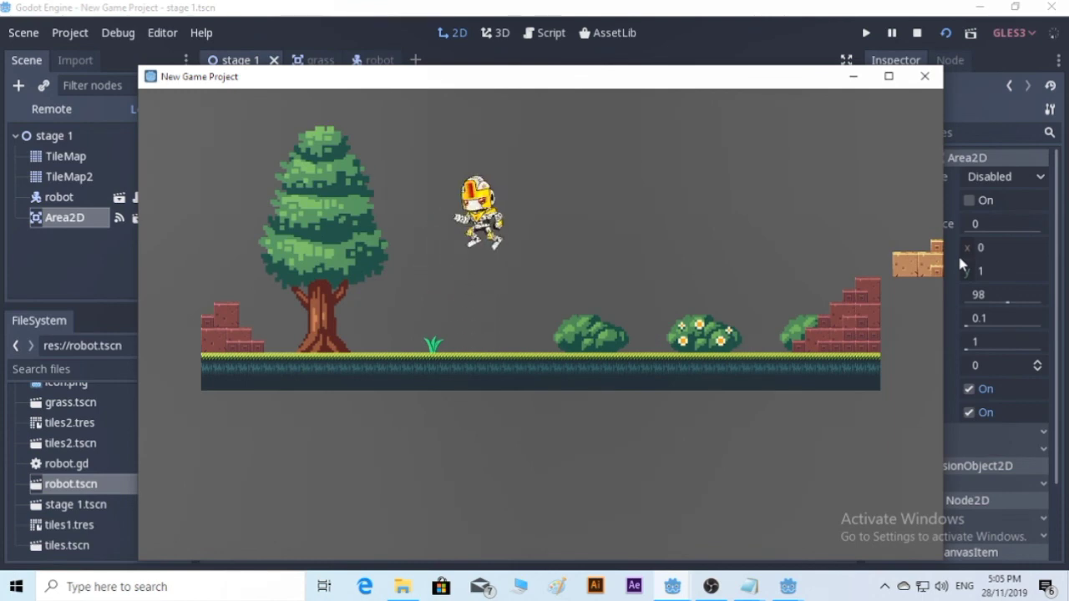
key("Left")
key("Up")
key("Right")
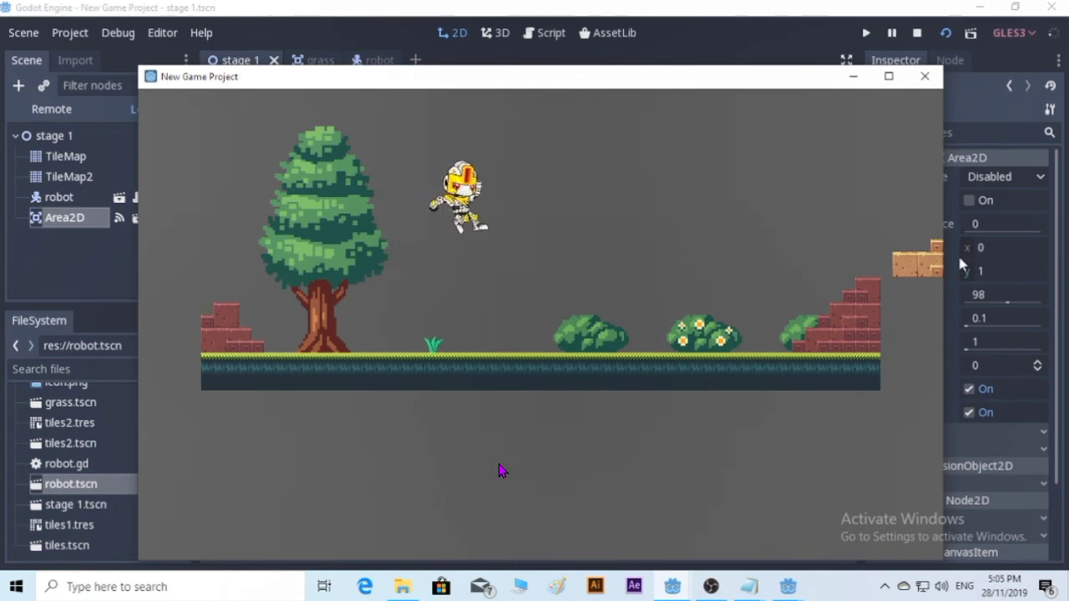
key("Left")
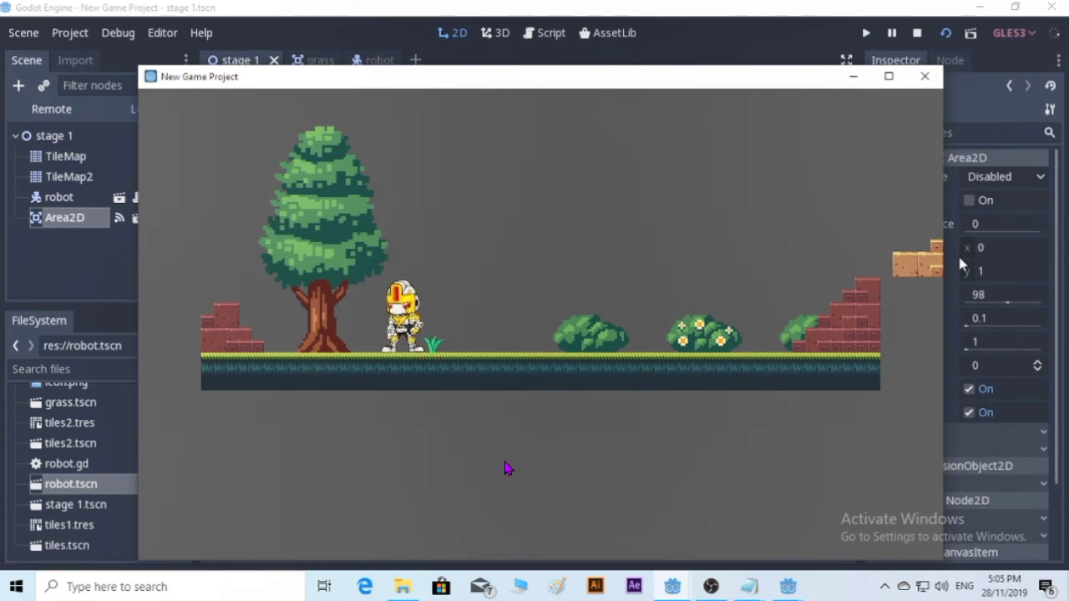